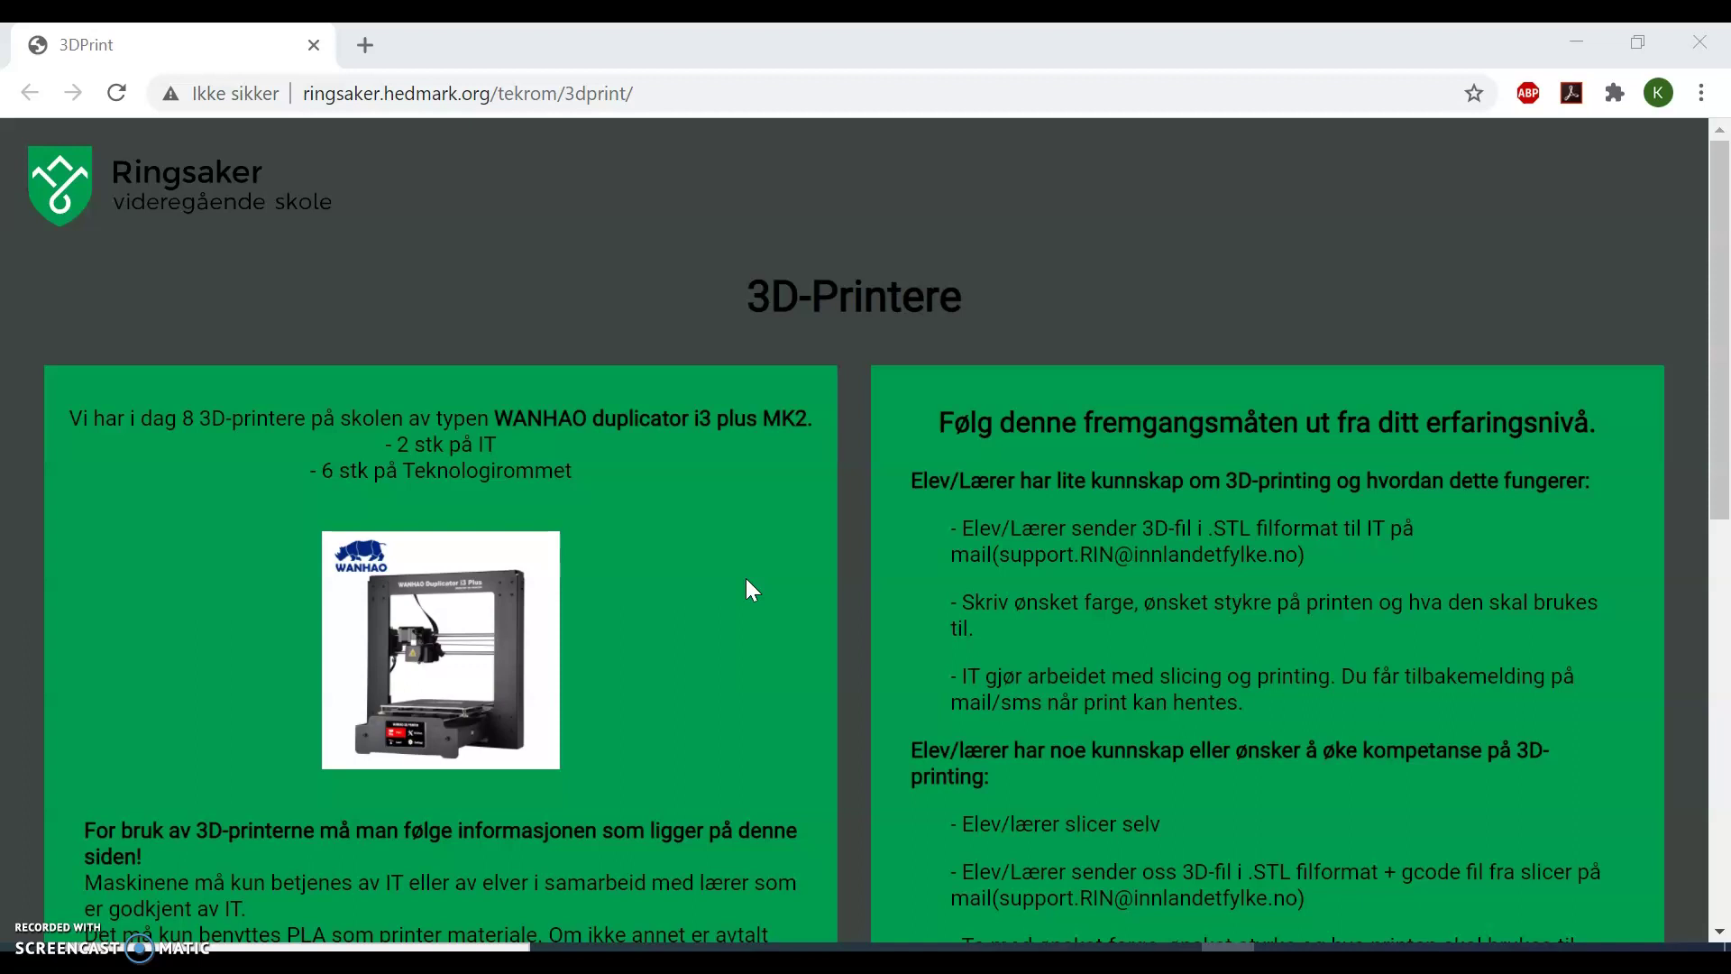
- Open the WANHAO CURA download link in the slicer section of the 3D-Printere page
{"action": "scroll", "coordinate": [745, 577], "scroll_direction": "down", "scroll_amount": 2}
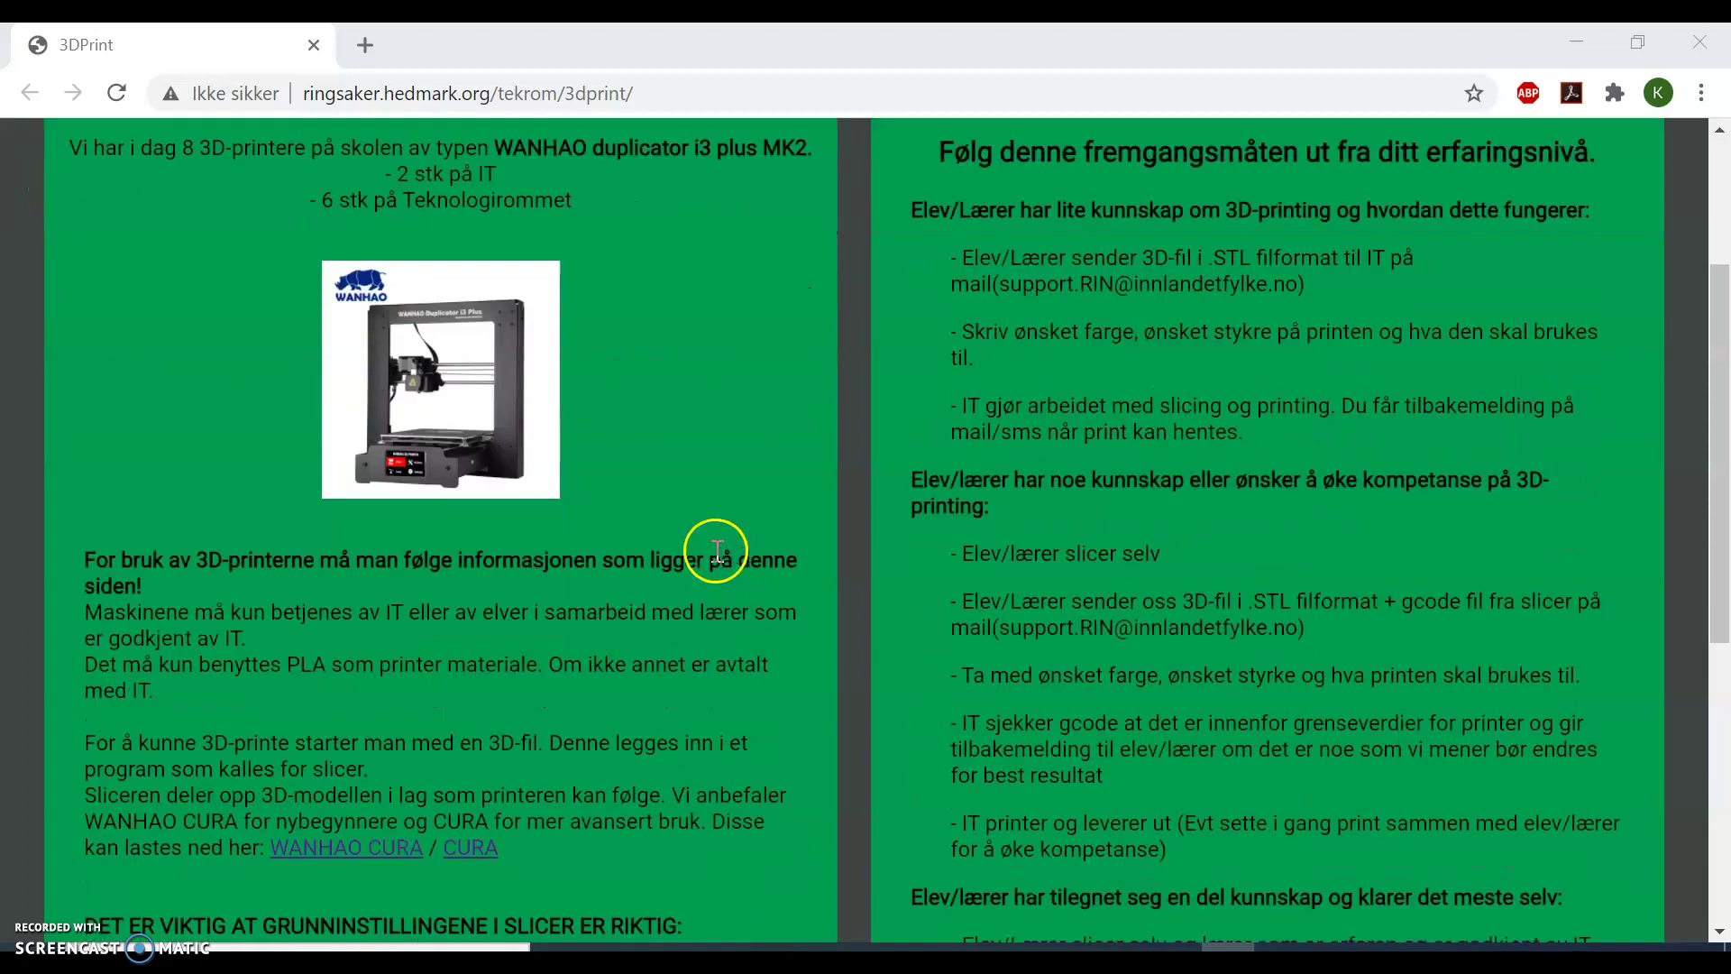
{"action": "scroll", "coordinate": [715, 553], "scroll_direction": "up", "scroll_amount": 1}
{"action": "scroll", "coordinate": [579, 338], "scroll_direction": "down", "scroll_amount": 3}
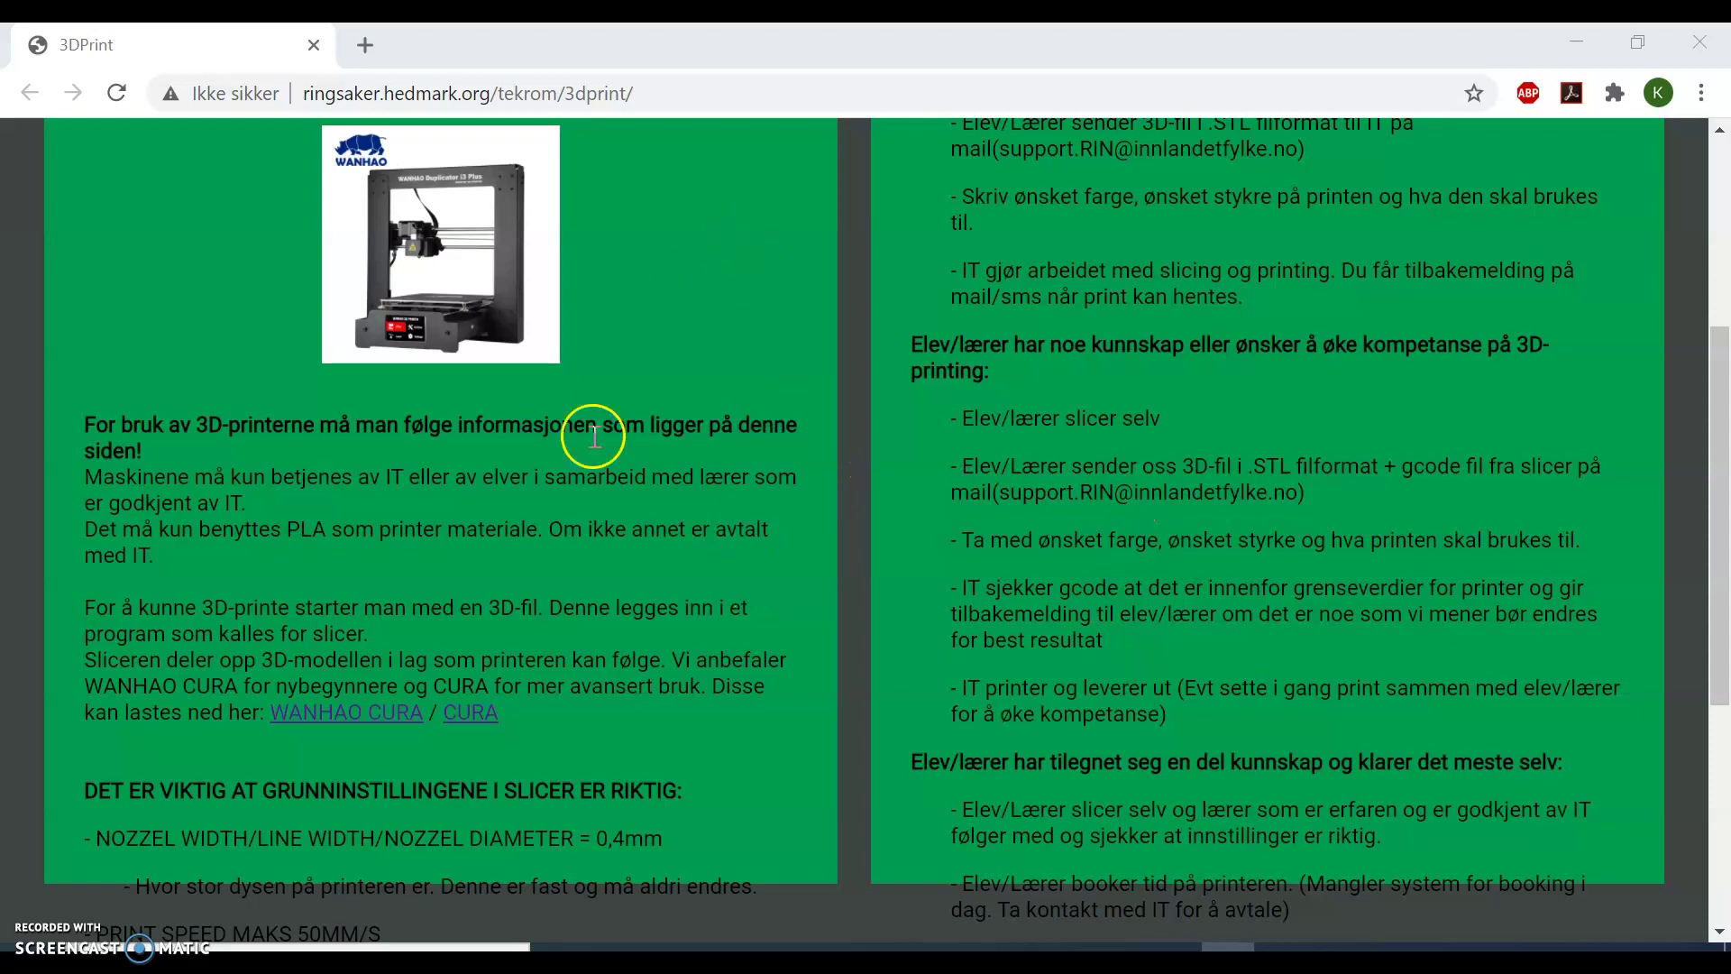
{"action": "left_click", "coordinate": [358, 714]}
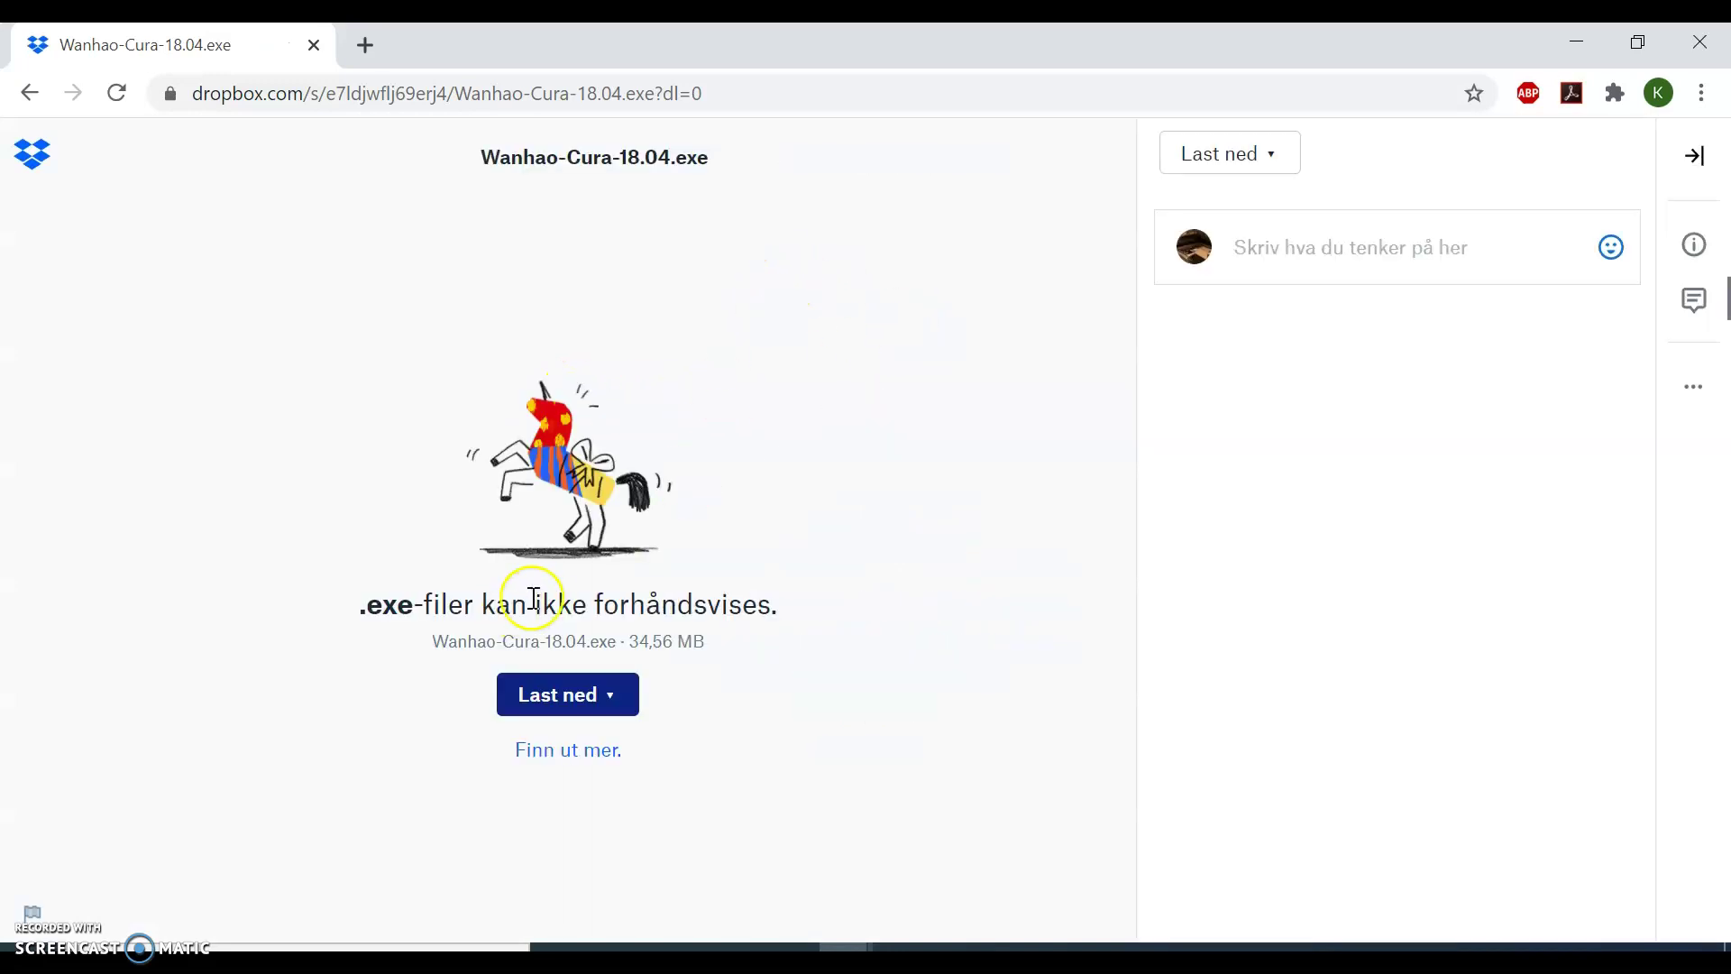
- Download the Wanhao-Cura-18.04 installer directly and save it as Wanhao-Cura-18.04 (1).exe in the Nedlastinger folder
{"action": "left_click", "coordinate": [558, 696]}
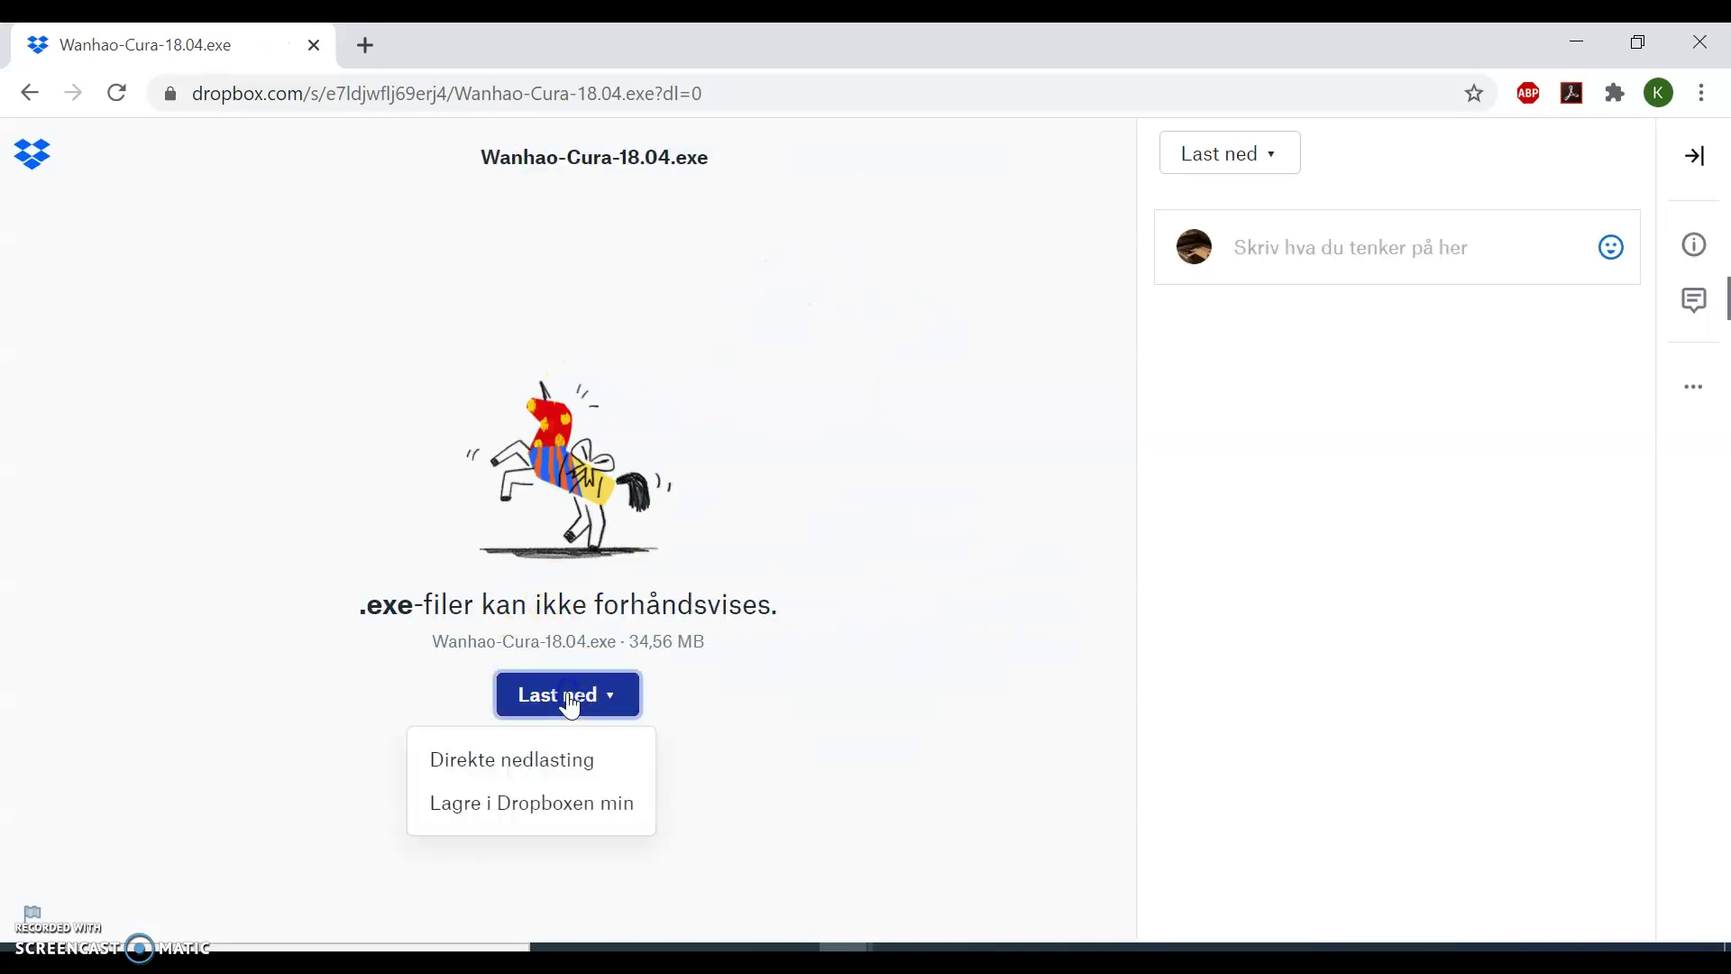
{"action": "left_click", "coordinate": [498, 762]}
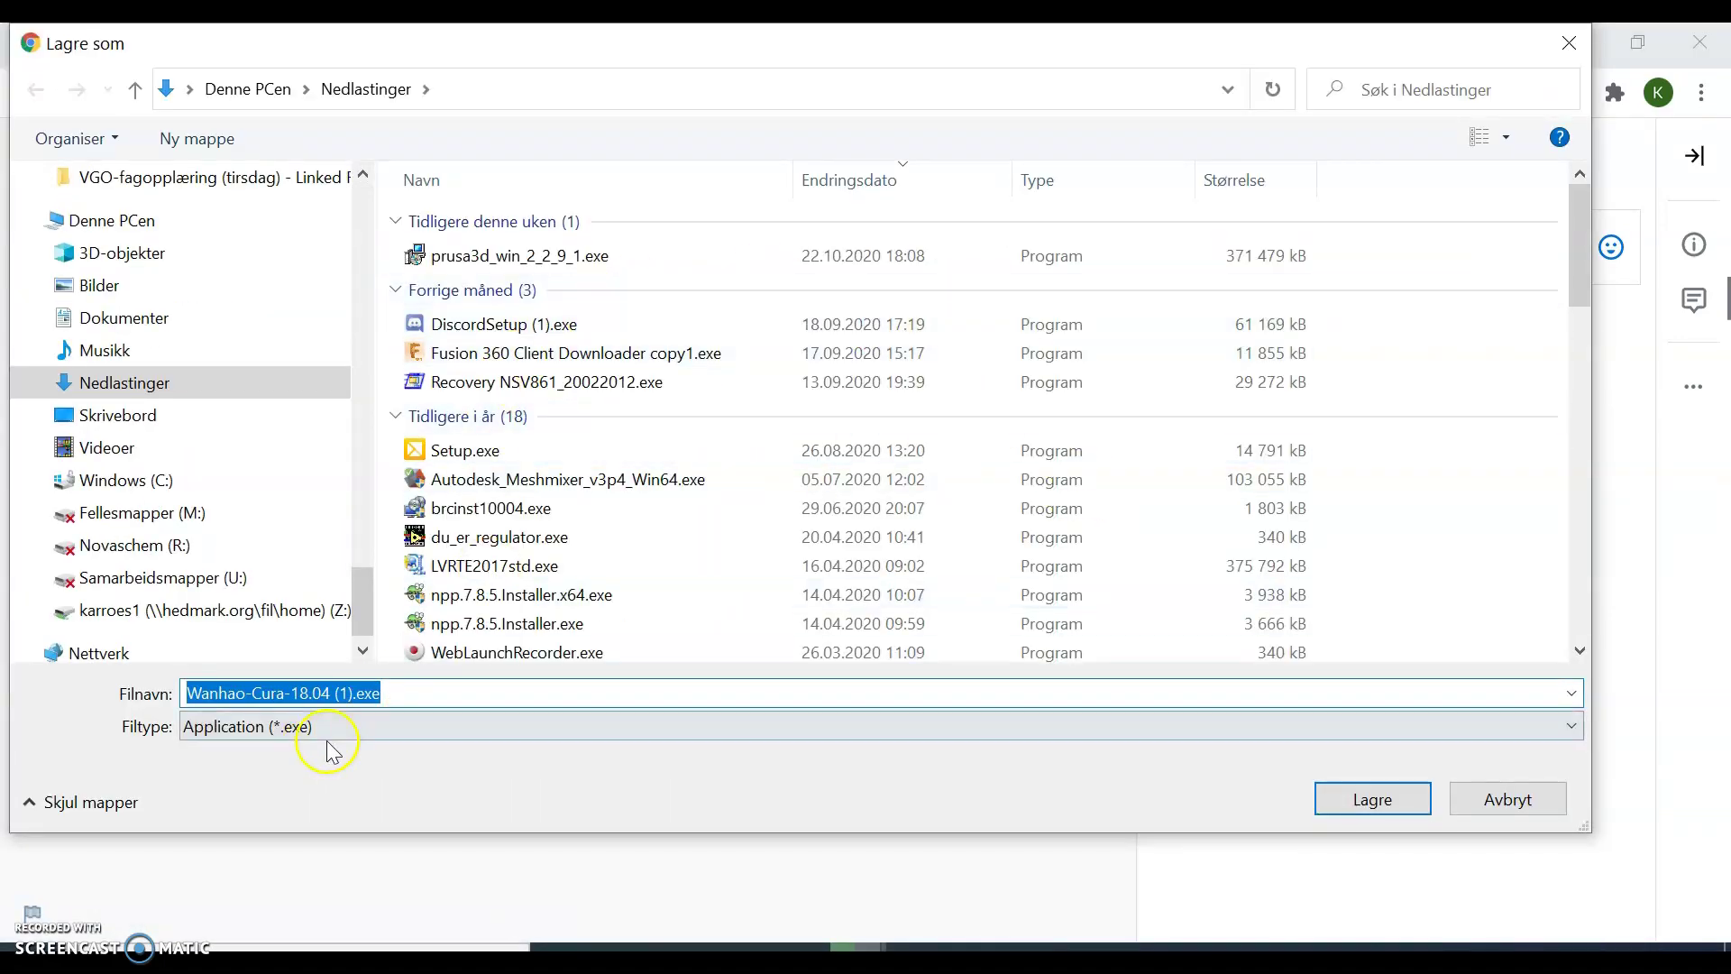
{"action": "left_click", "coordinate": [1369, 800]}
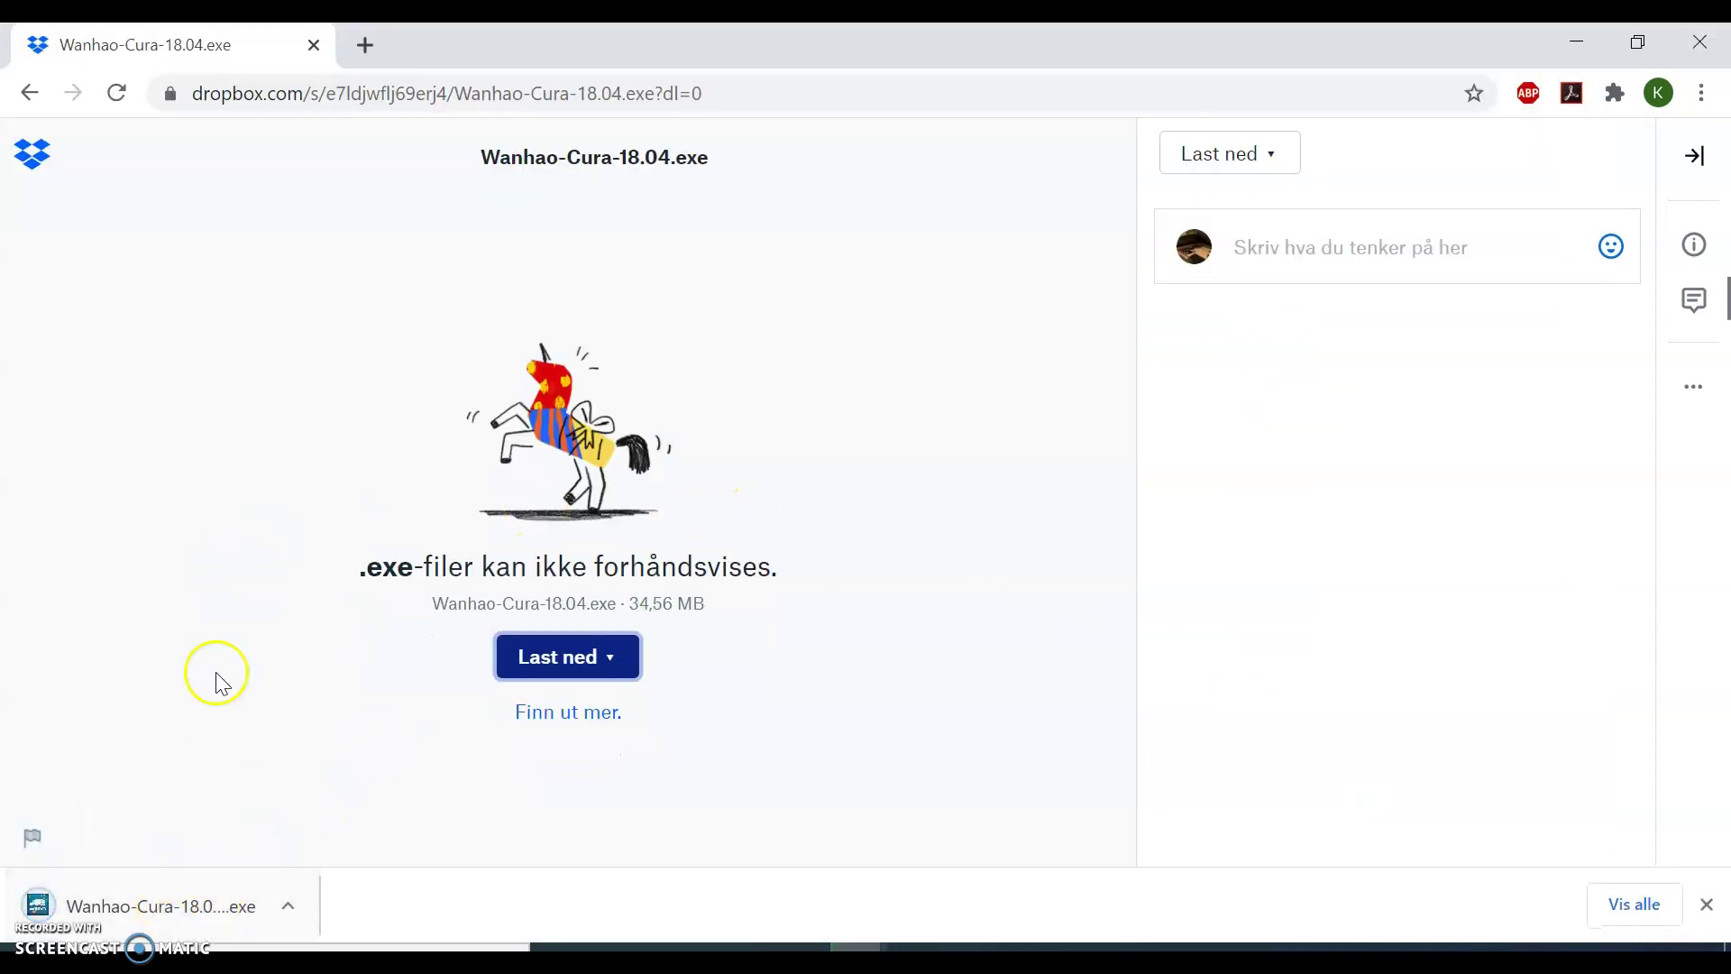
{"action": "left_click", "coordinate": [187, 916]}
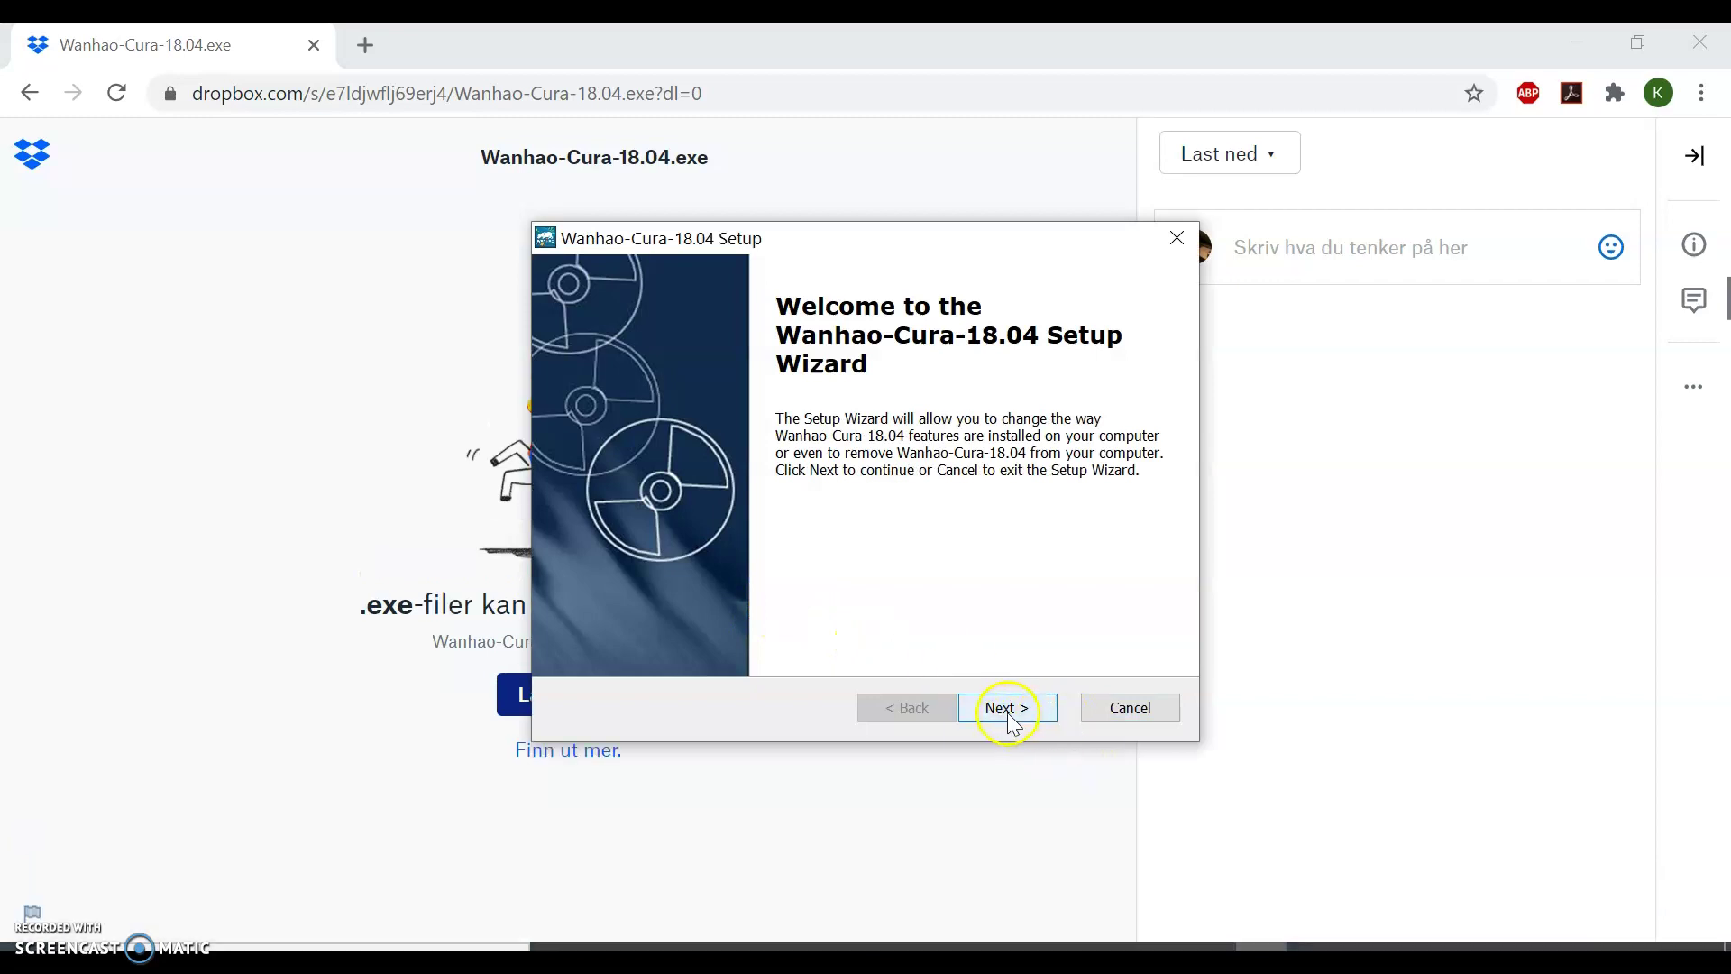
{"action": "left_click", "coordinate": [1006, 709]}
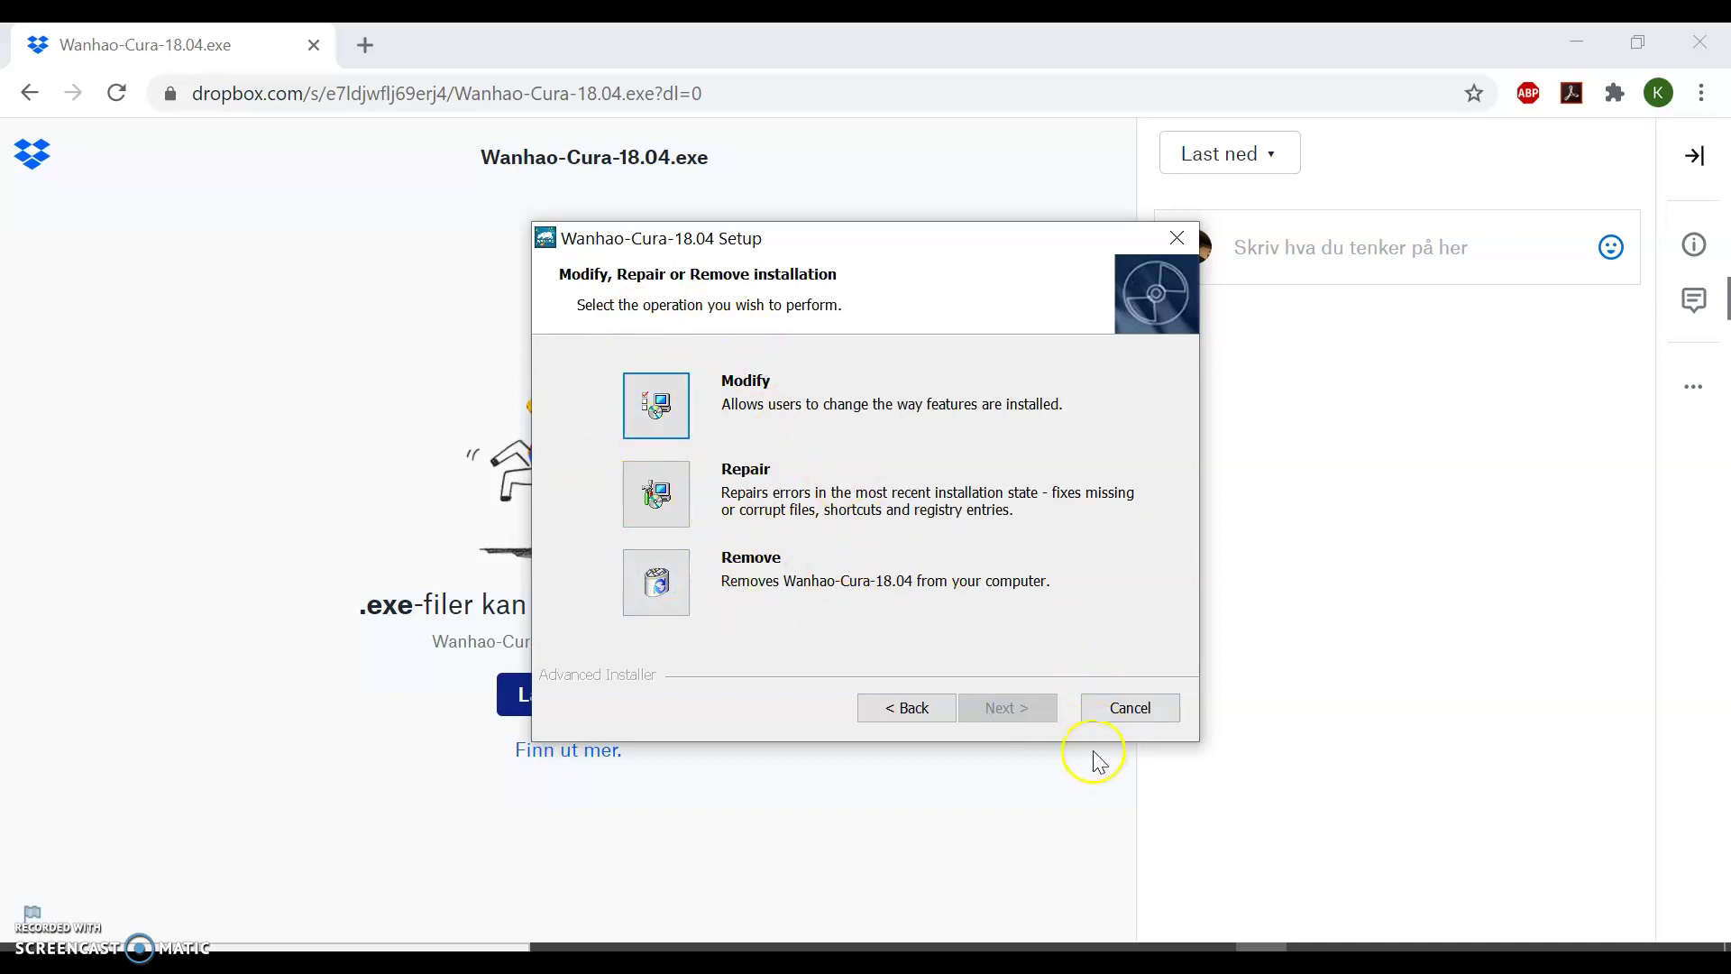
{"action": "left_click", "coordinate": [1158, 721]}
{"action": "left_click", "coordinate": [821, 541]}
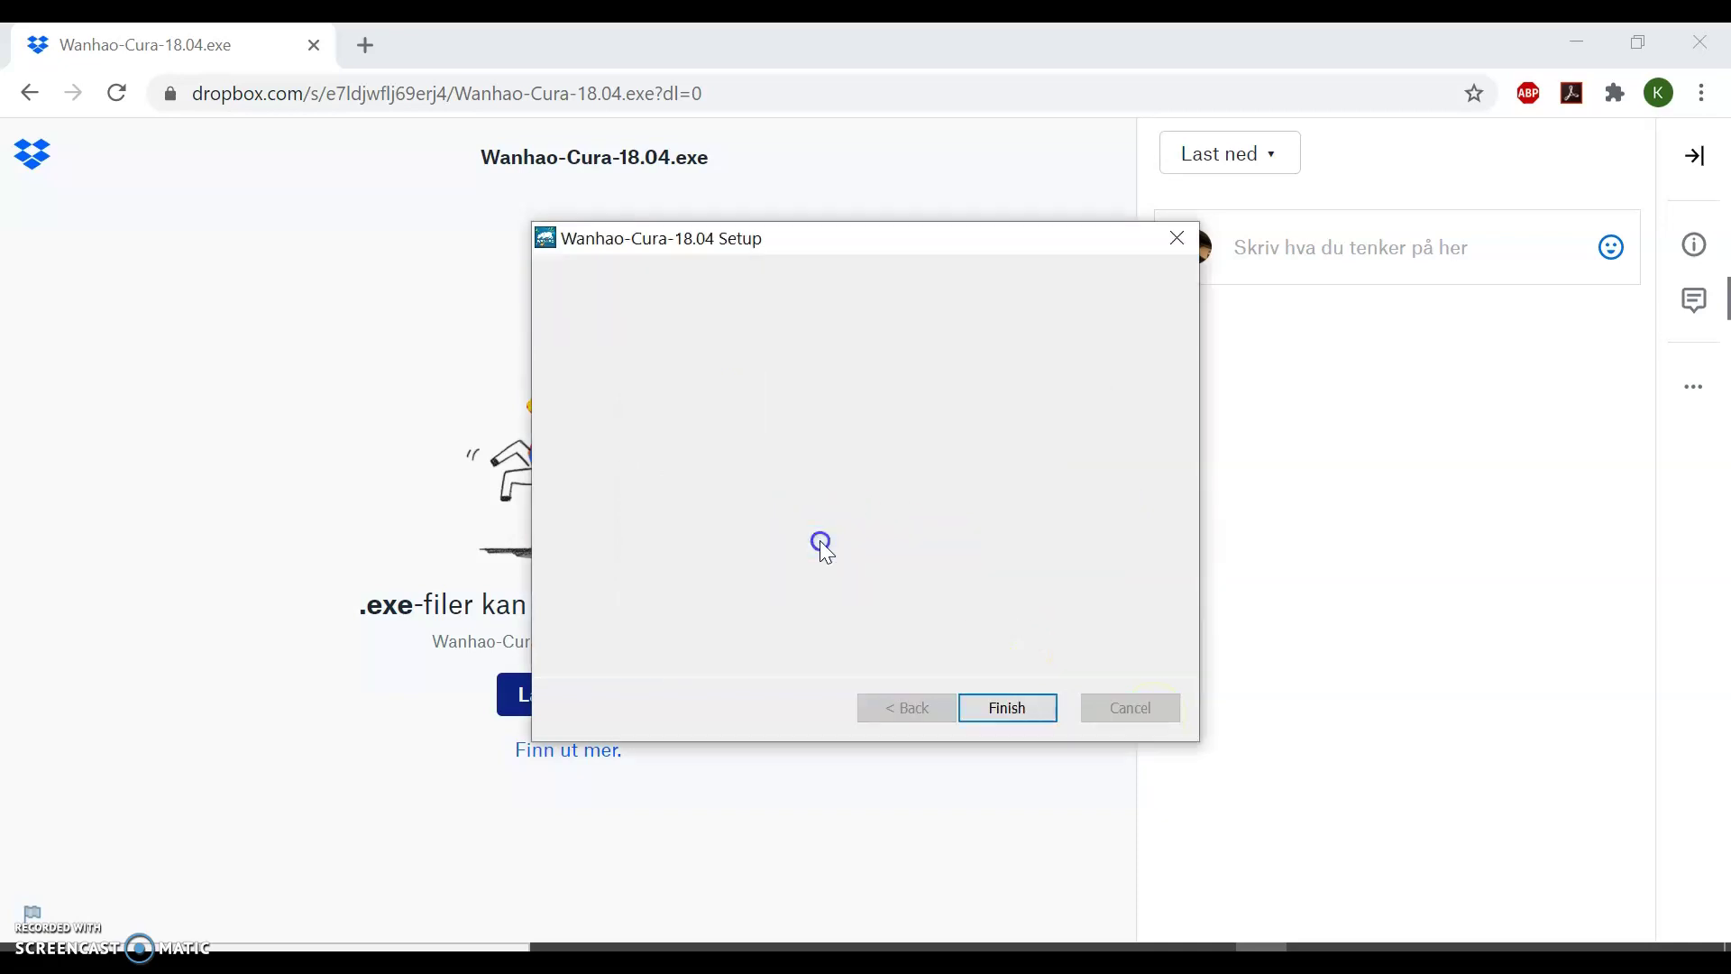
{"action": "left_click", "coordinate": [1044, 705]}
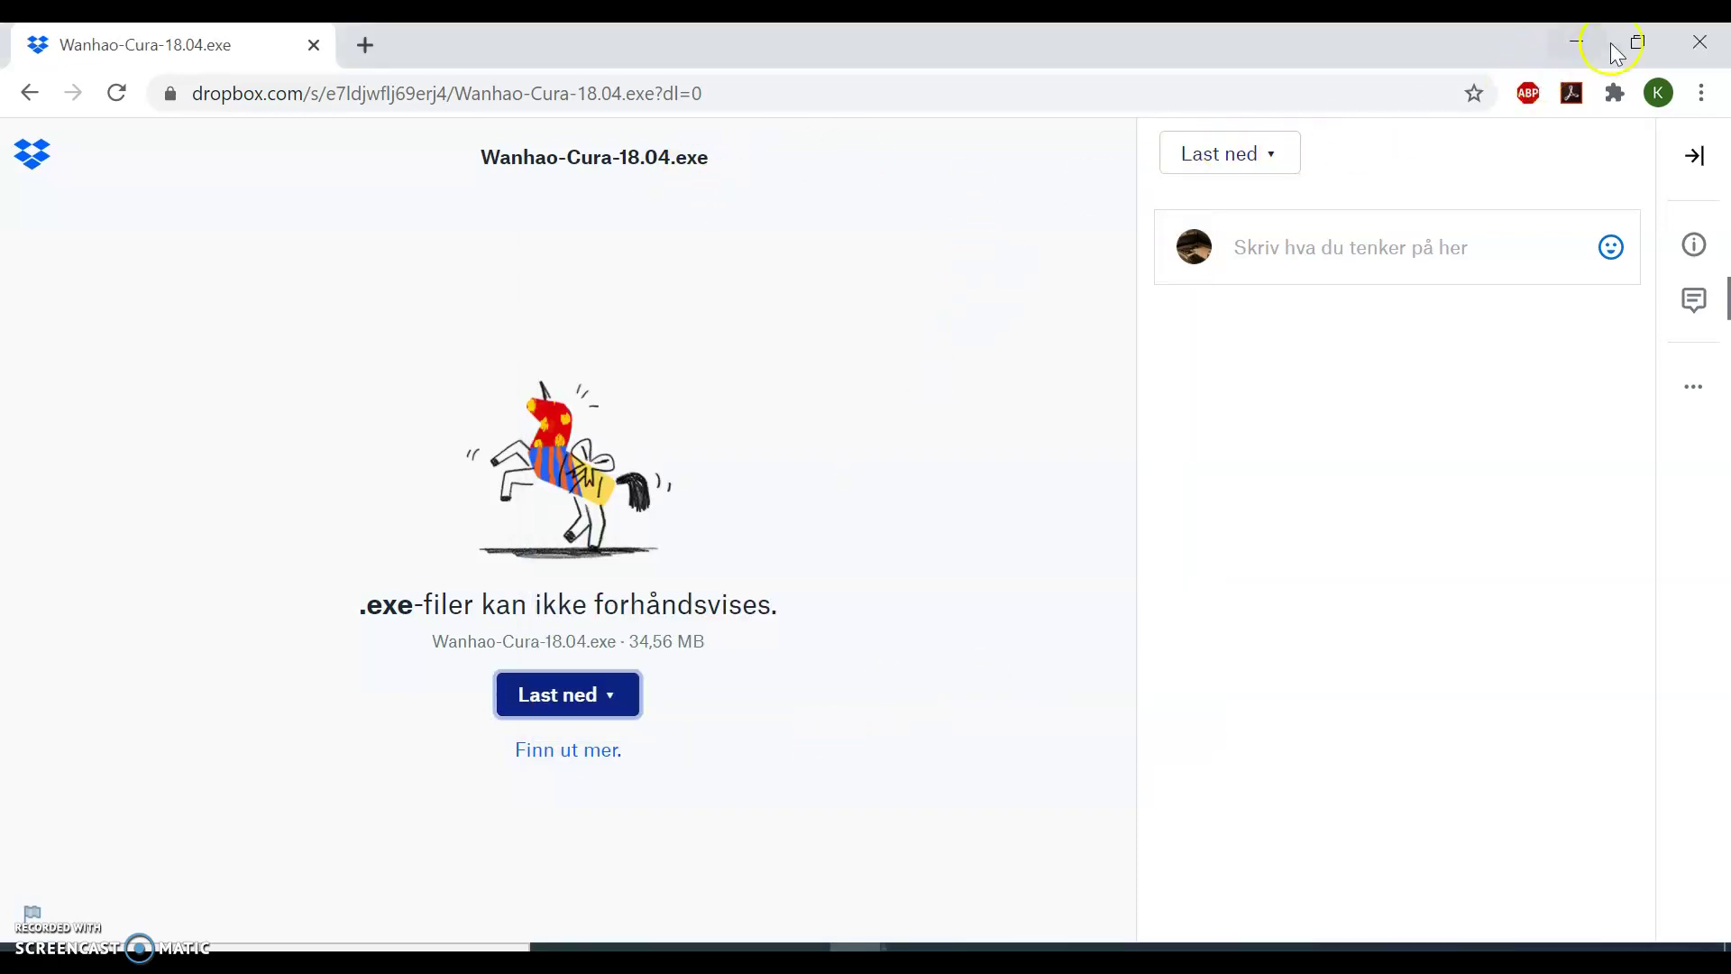
- Close the Dropbox browser window and switch to the Terning v14 design in Autodesk Fusion 360
{"action": "left_click", "coordinate": [1686, 49]}
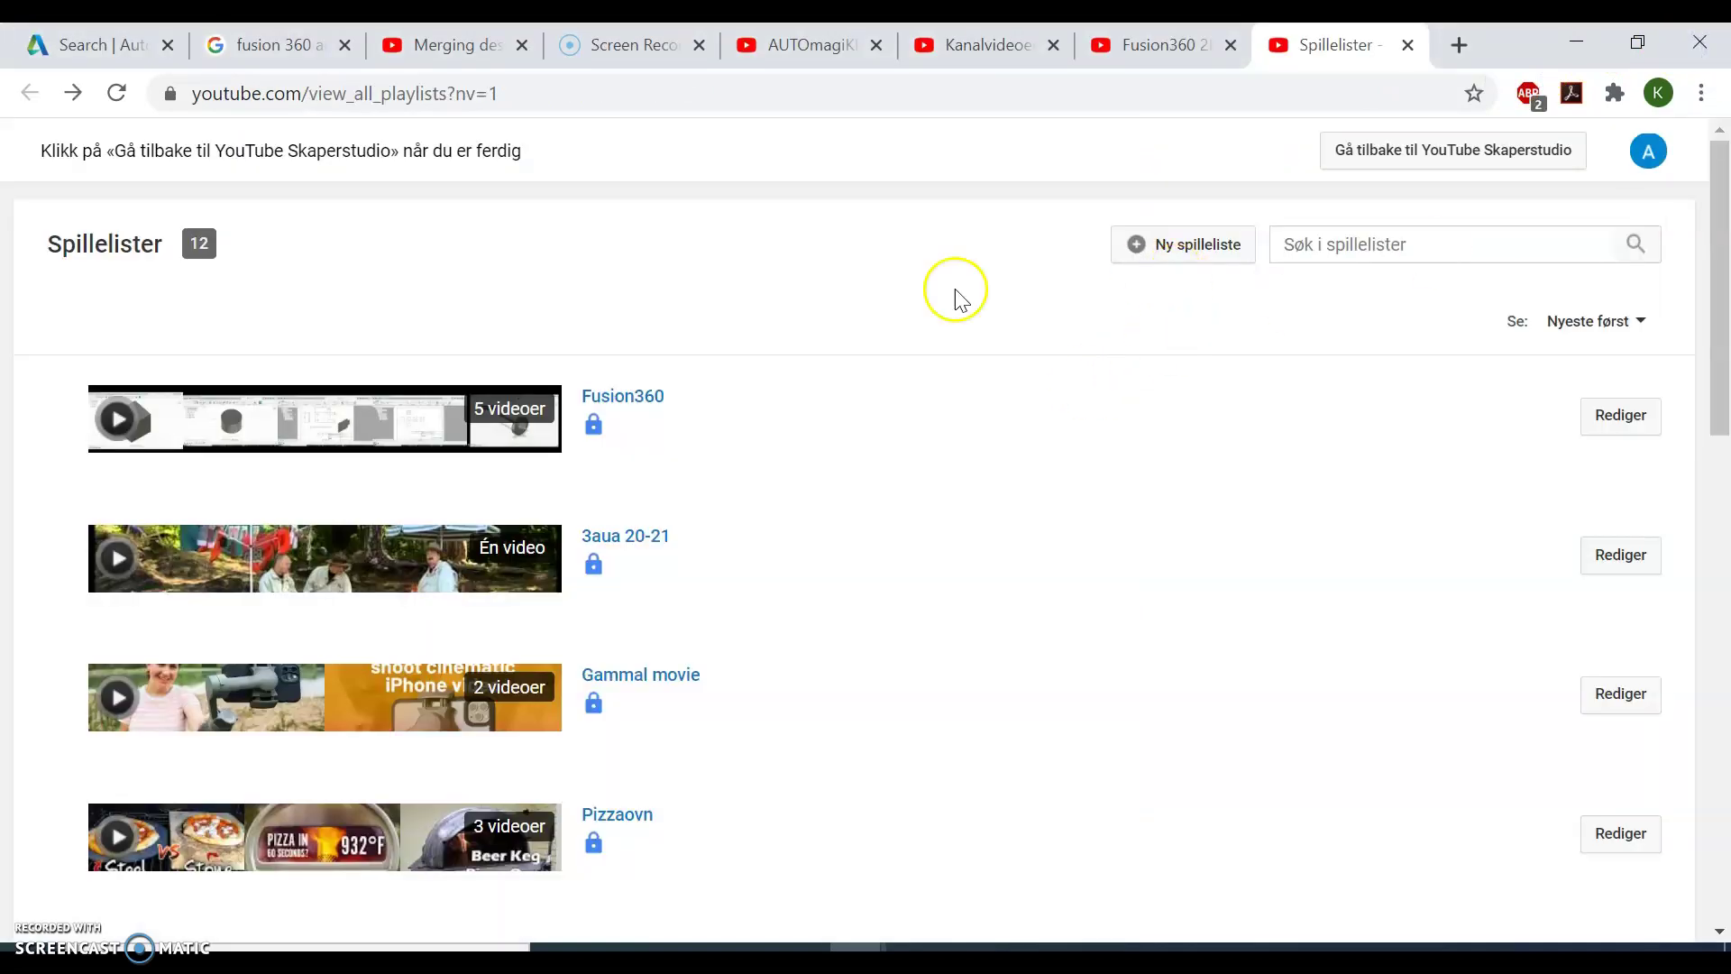
{"action": "key", "text": "alt+Tab"}
{"action": "key", "text": "alt+Tab"}
{"action": "key", "text": "alt+Tab"}
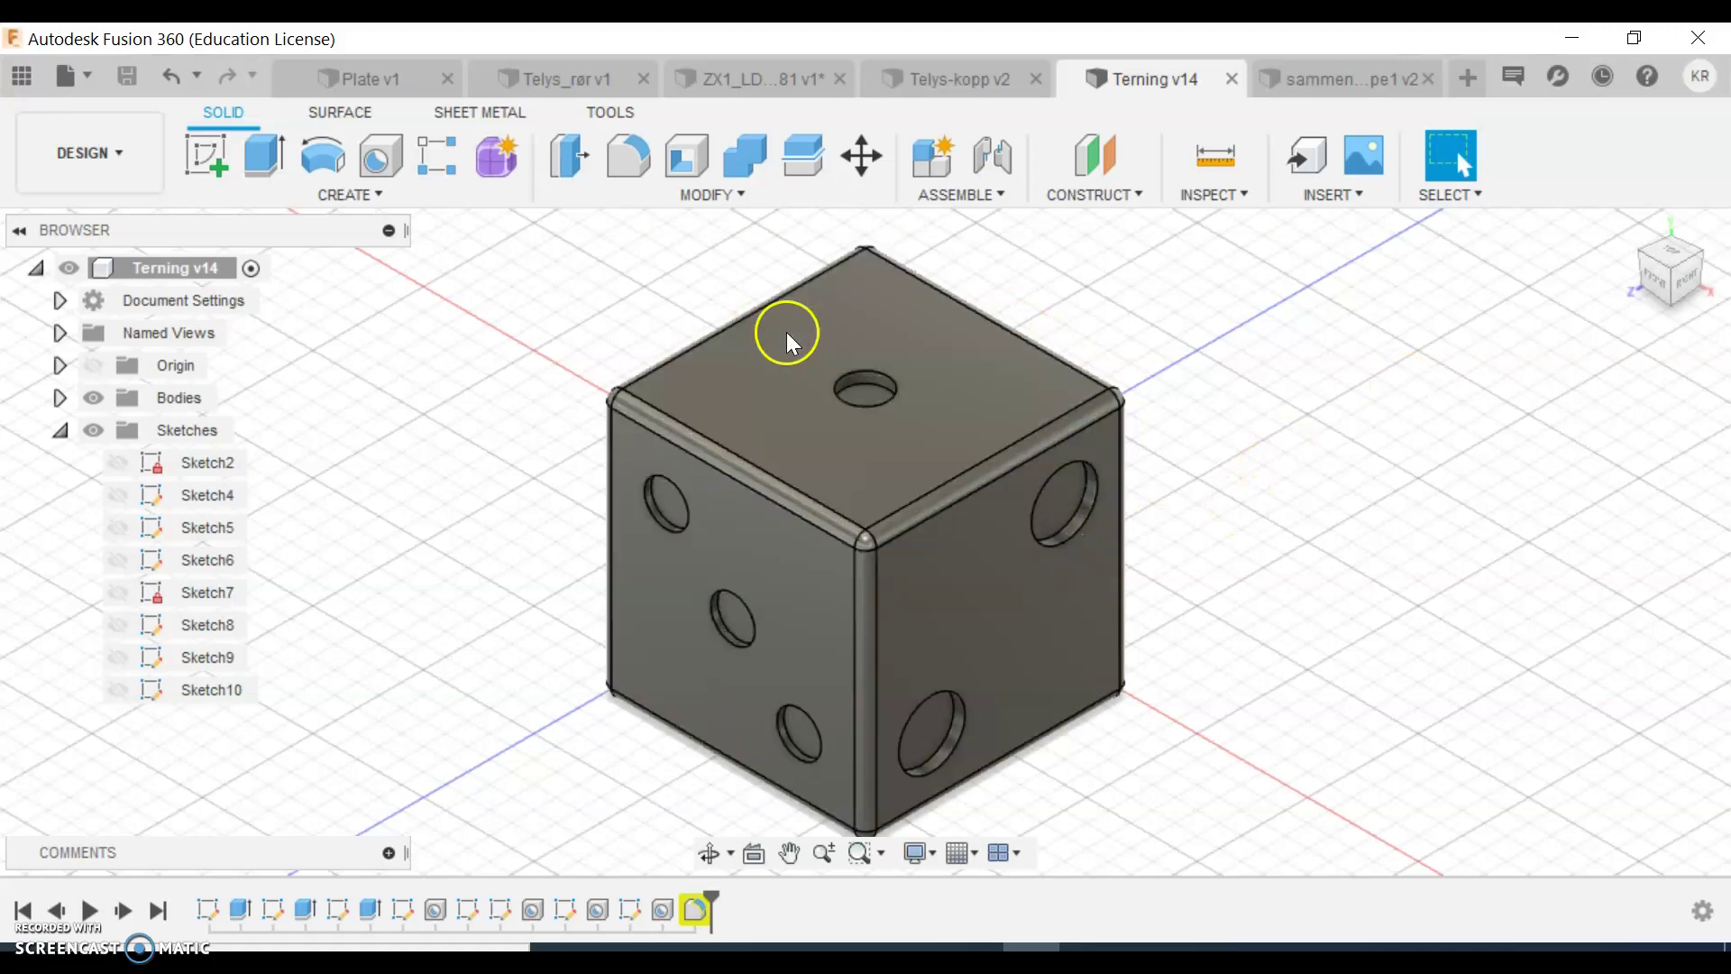
- Export the dice design as an STL file named Terning to the Downloads folder
{"action": "left_click", "coordinate": [89, 73]}
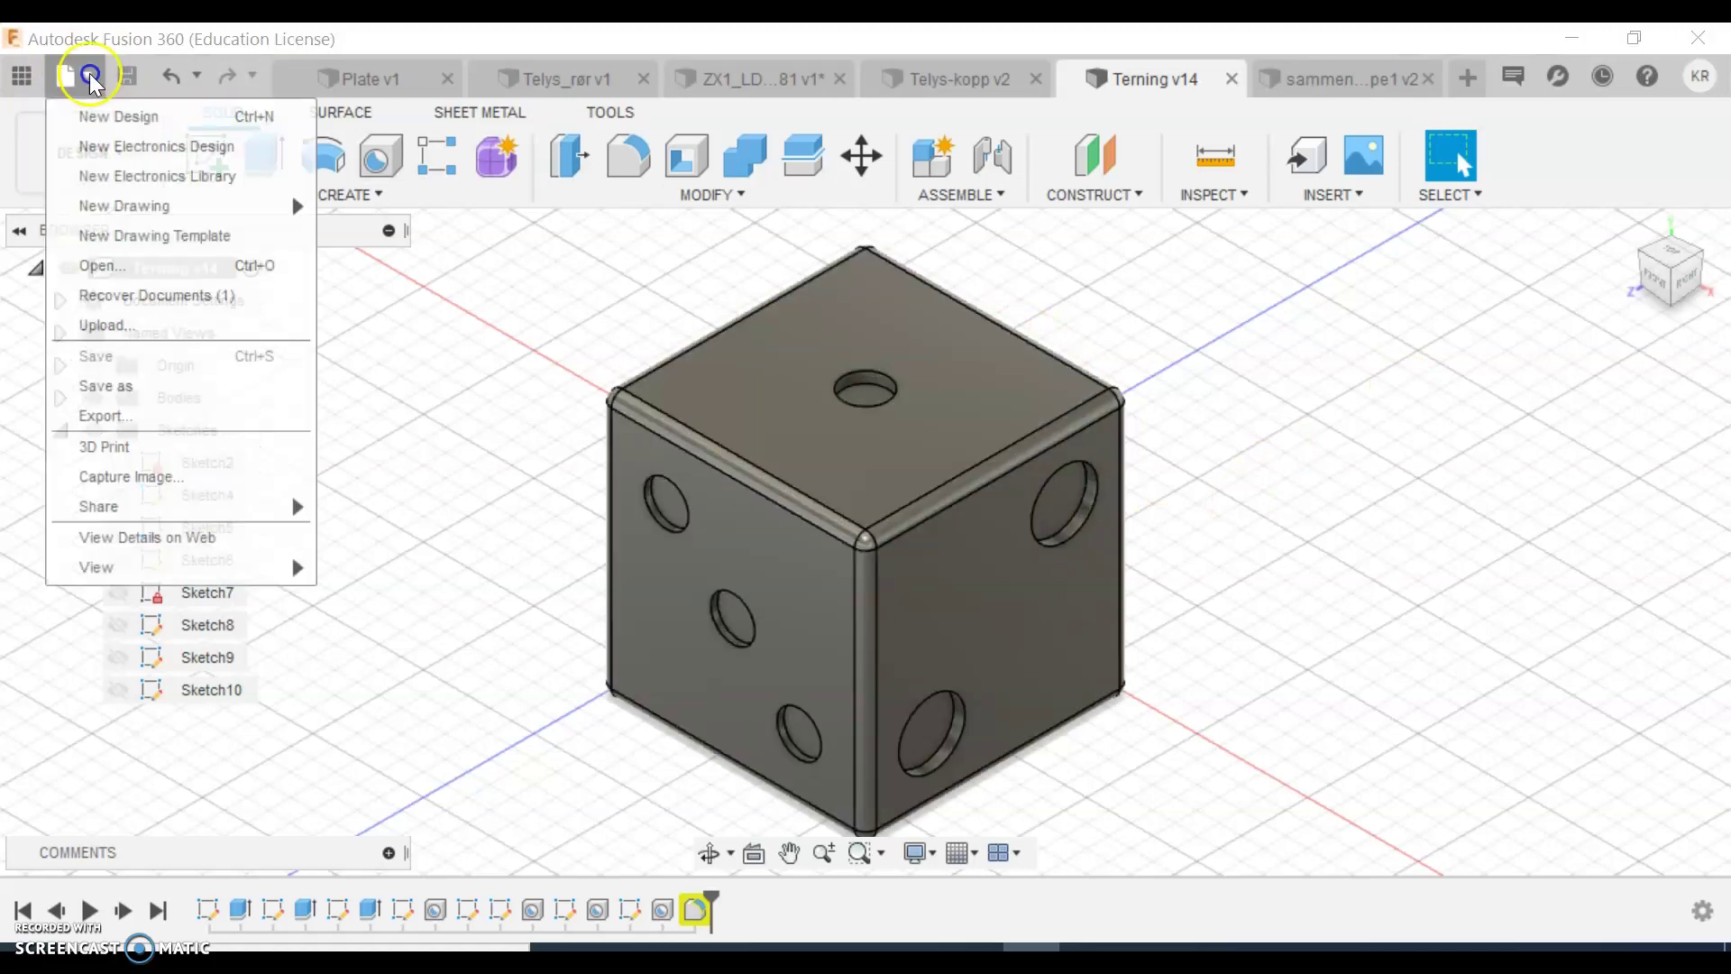
{"action": "left_click", "coordinate": [99, 415]}
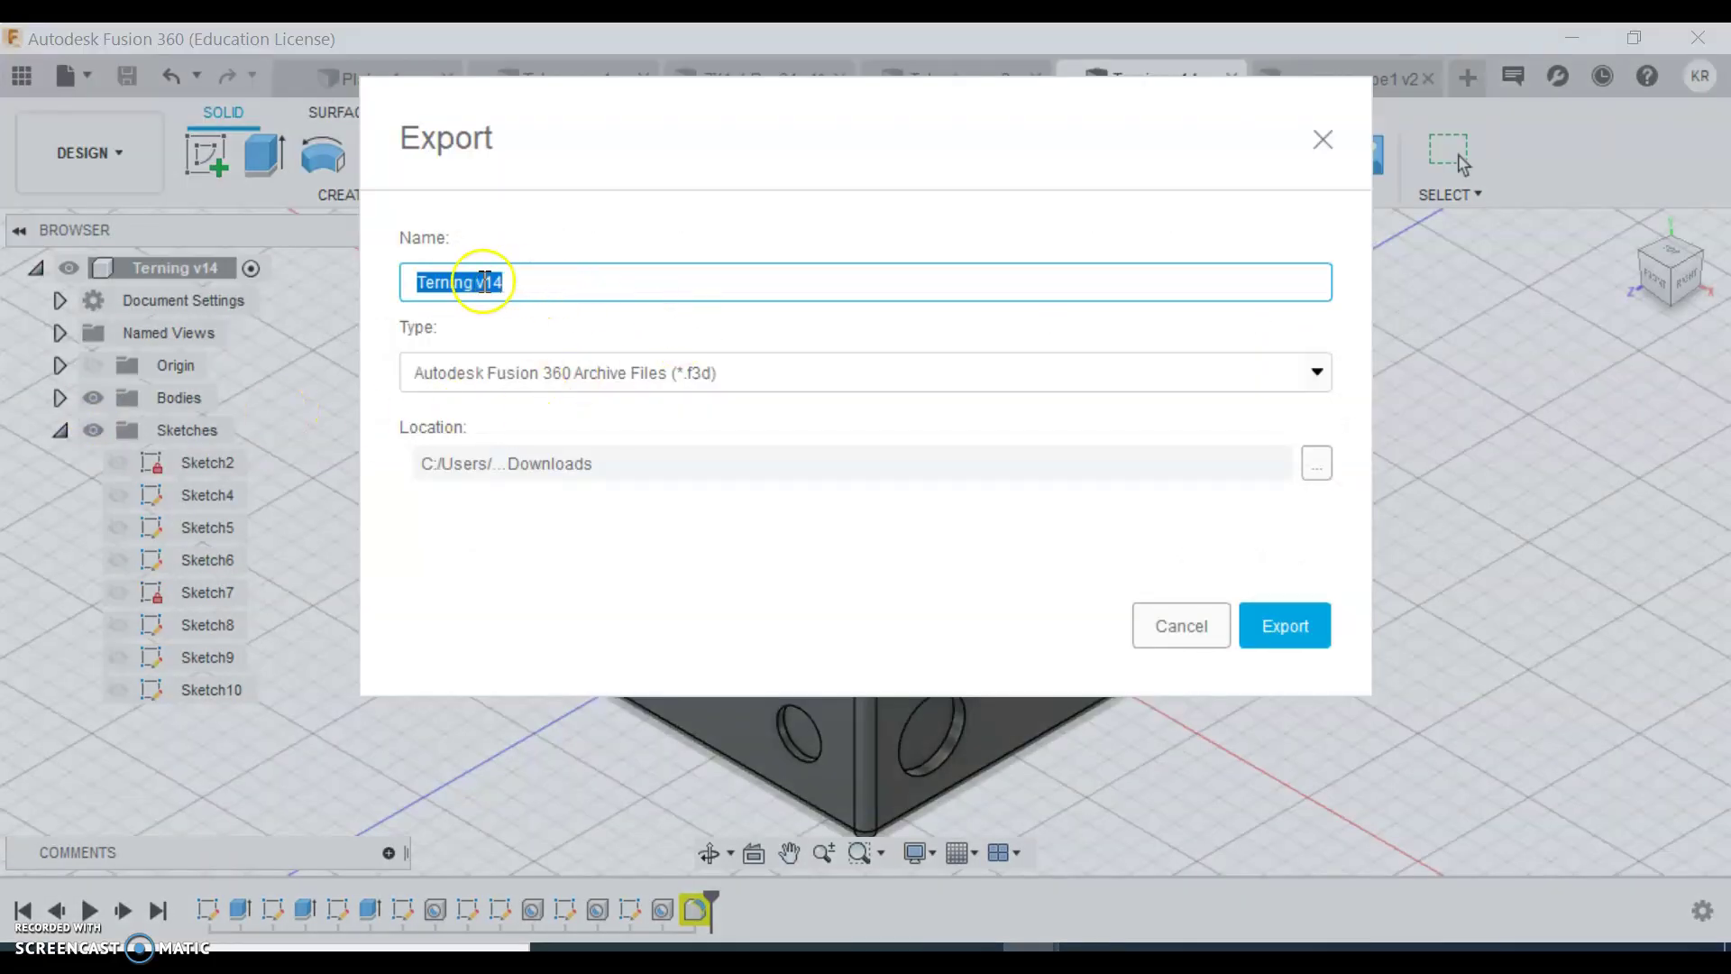
{"action": "left_click_drag", "start_coordinate": [476, 282], "coordinate": [488, 281]}
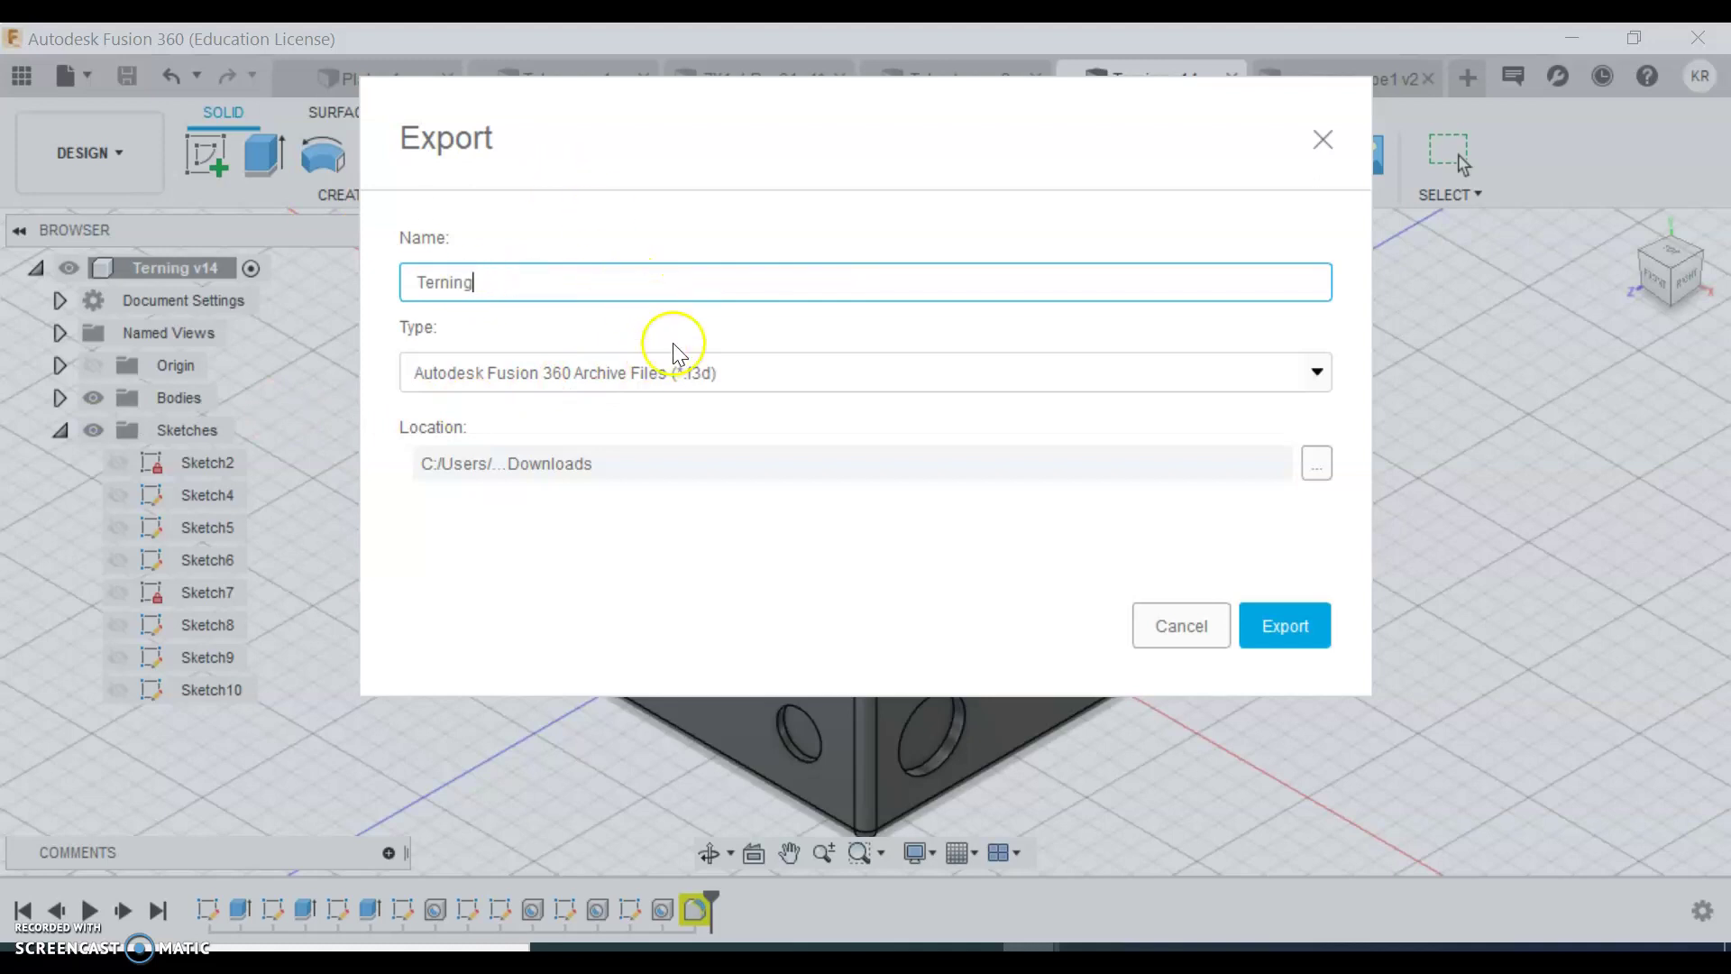
{"action": "left_click", "coordinate": [759, 383]}
{"action": "scroll", "coordinate": [703, 486], "scroll_direction": "down", "scroll_amount": 1}
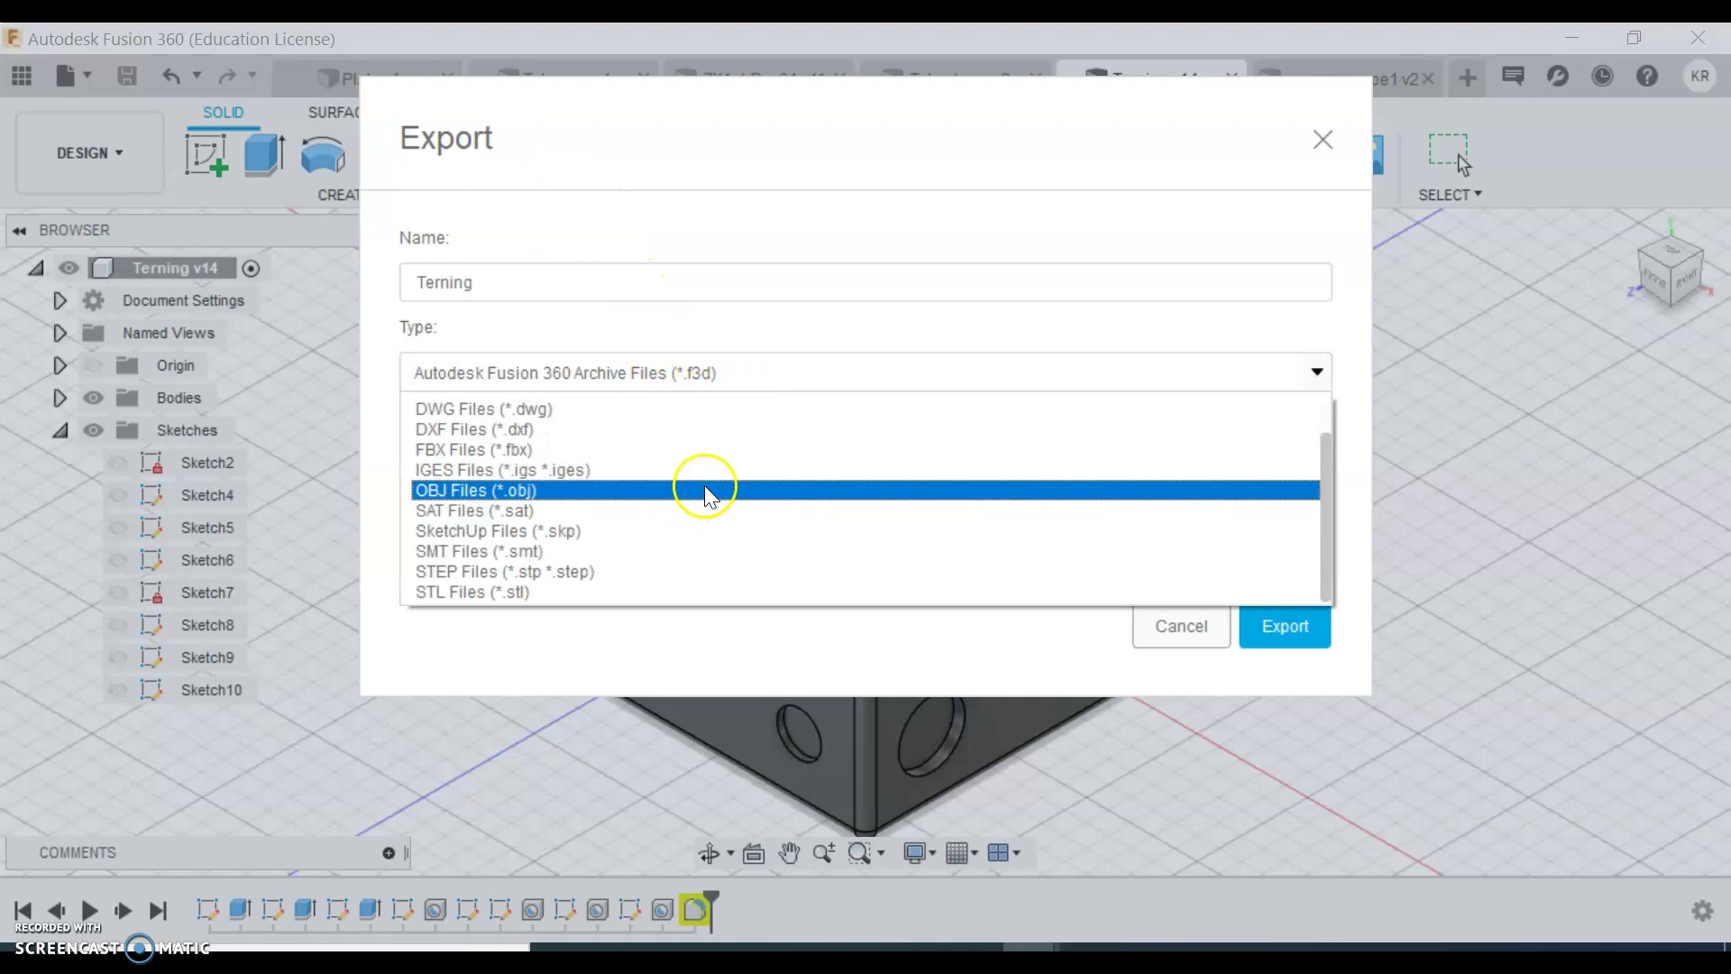
{"action": "left_click", "coordinate": [461, 592]}
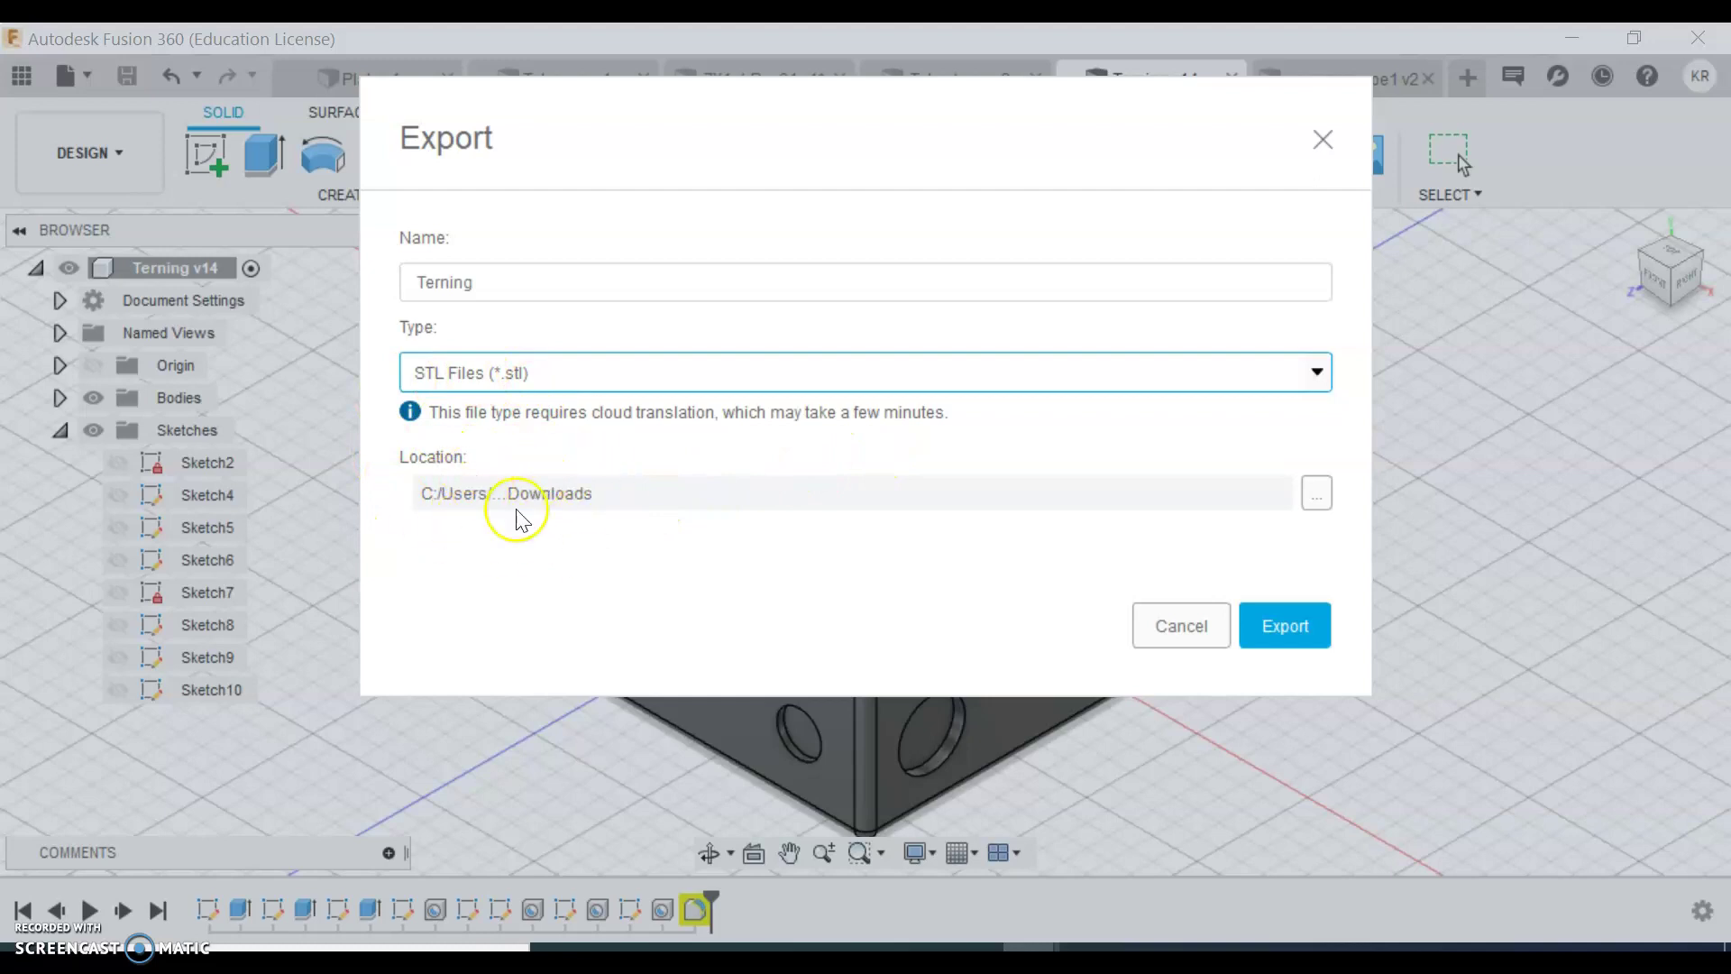
{"action": "left_click", "coordinate": [1278, 647]}
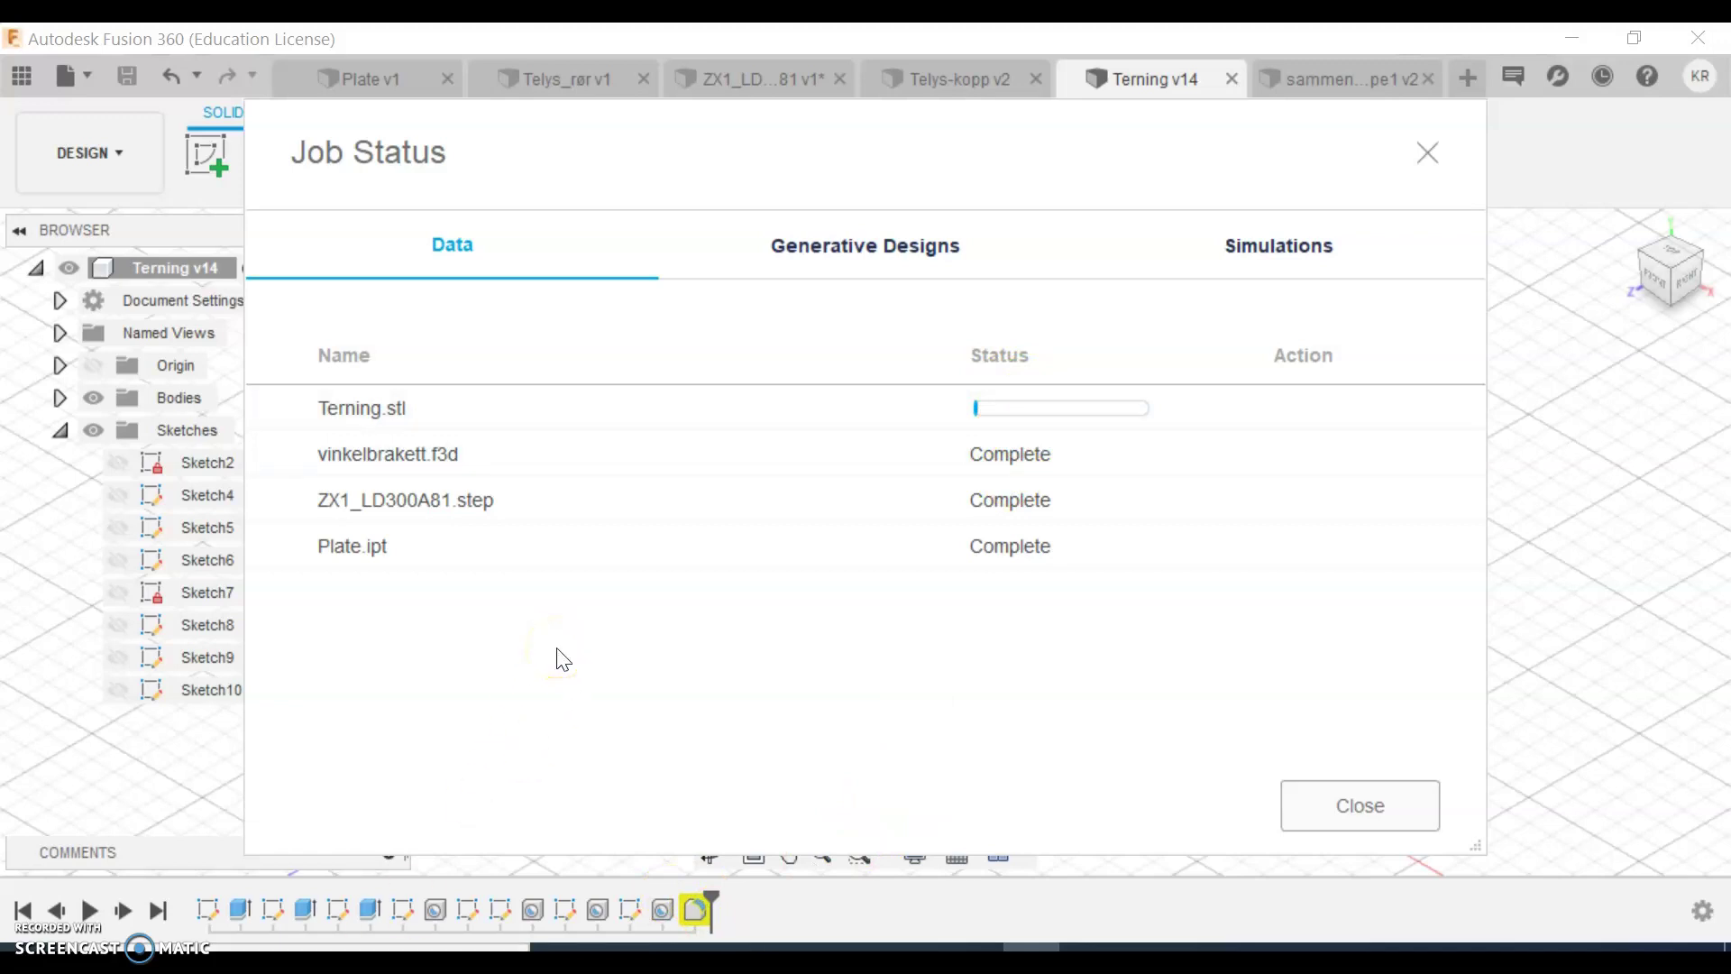
- Find and launch the Wanhao-Cura-18.04 slicer
{"action": "key", "text": "super"}
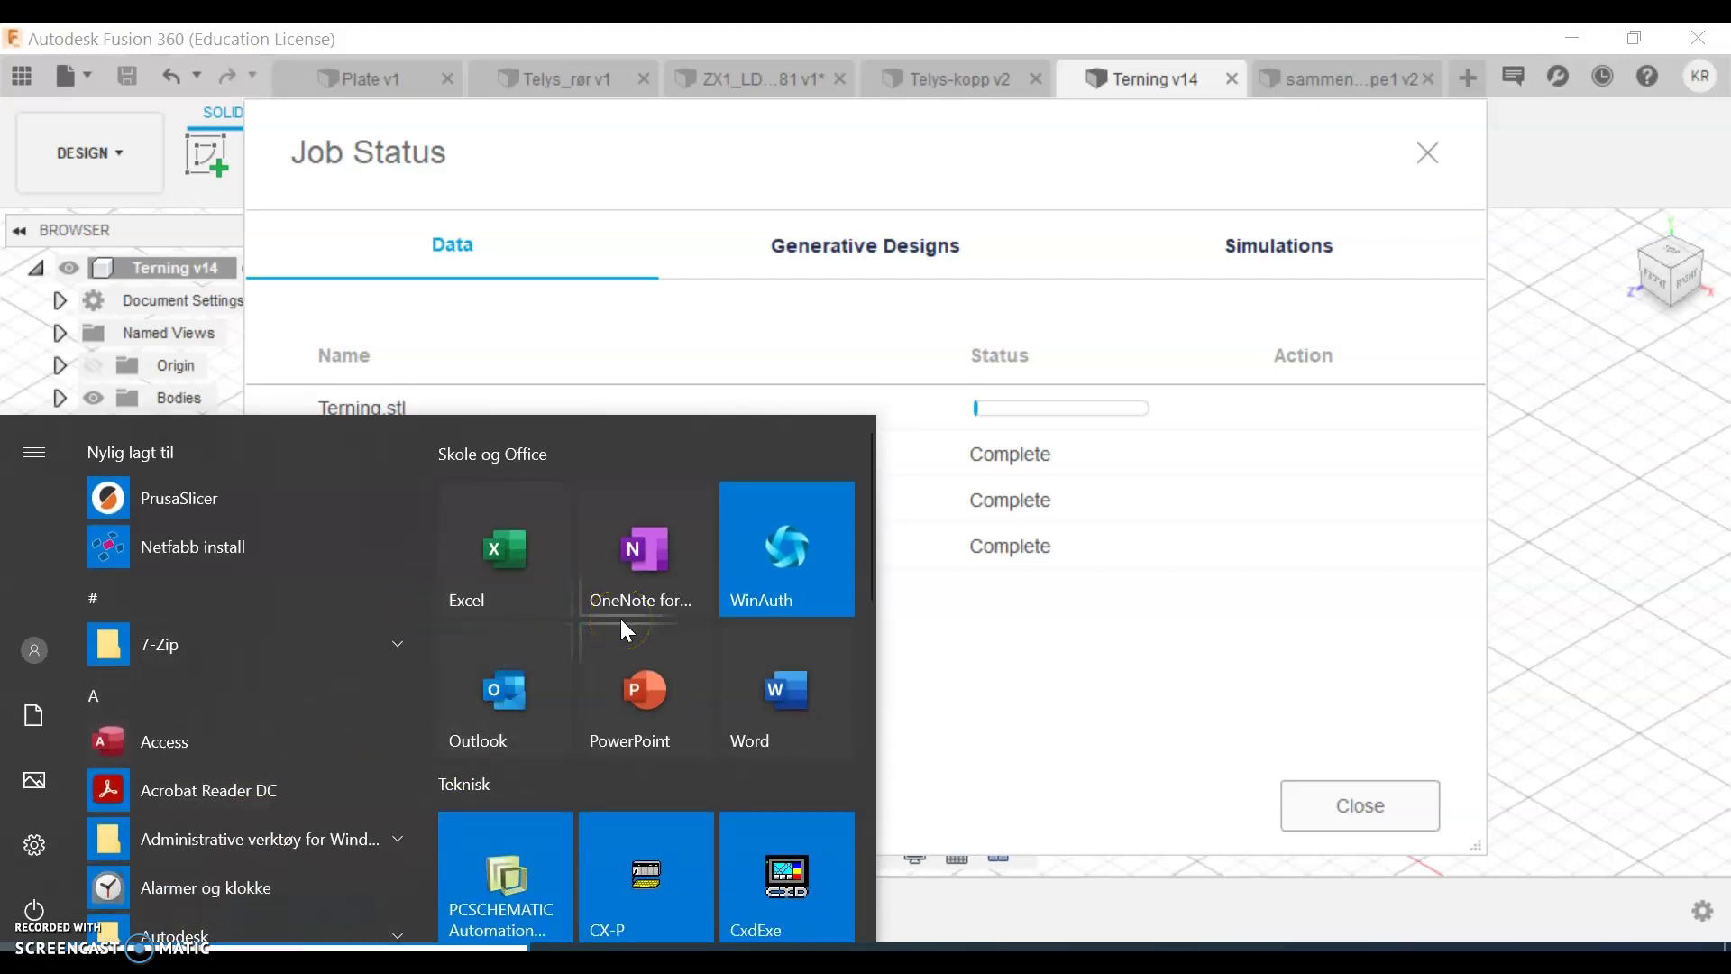
{"action": "type", "text": "w"}
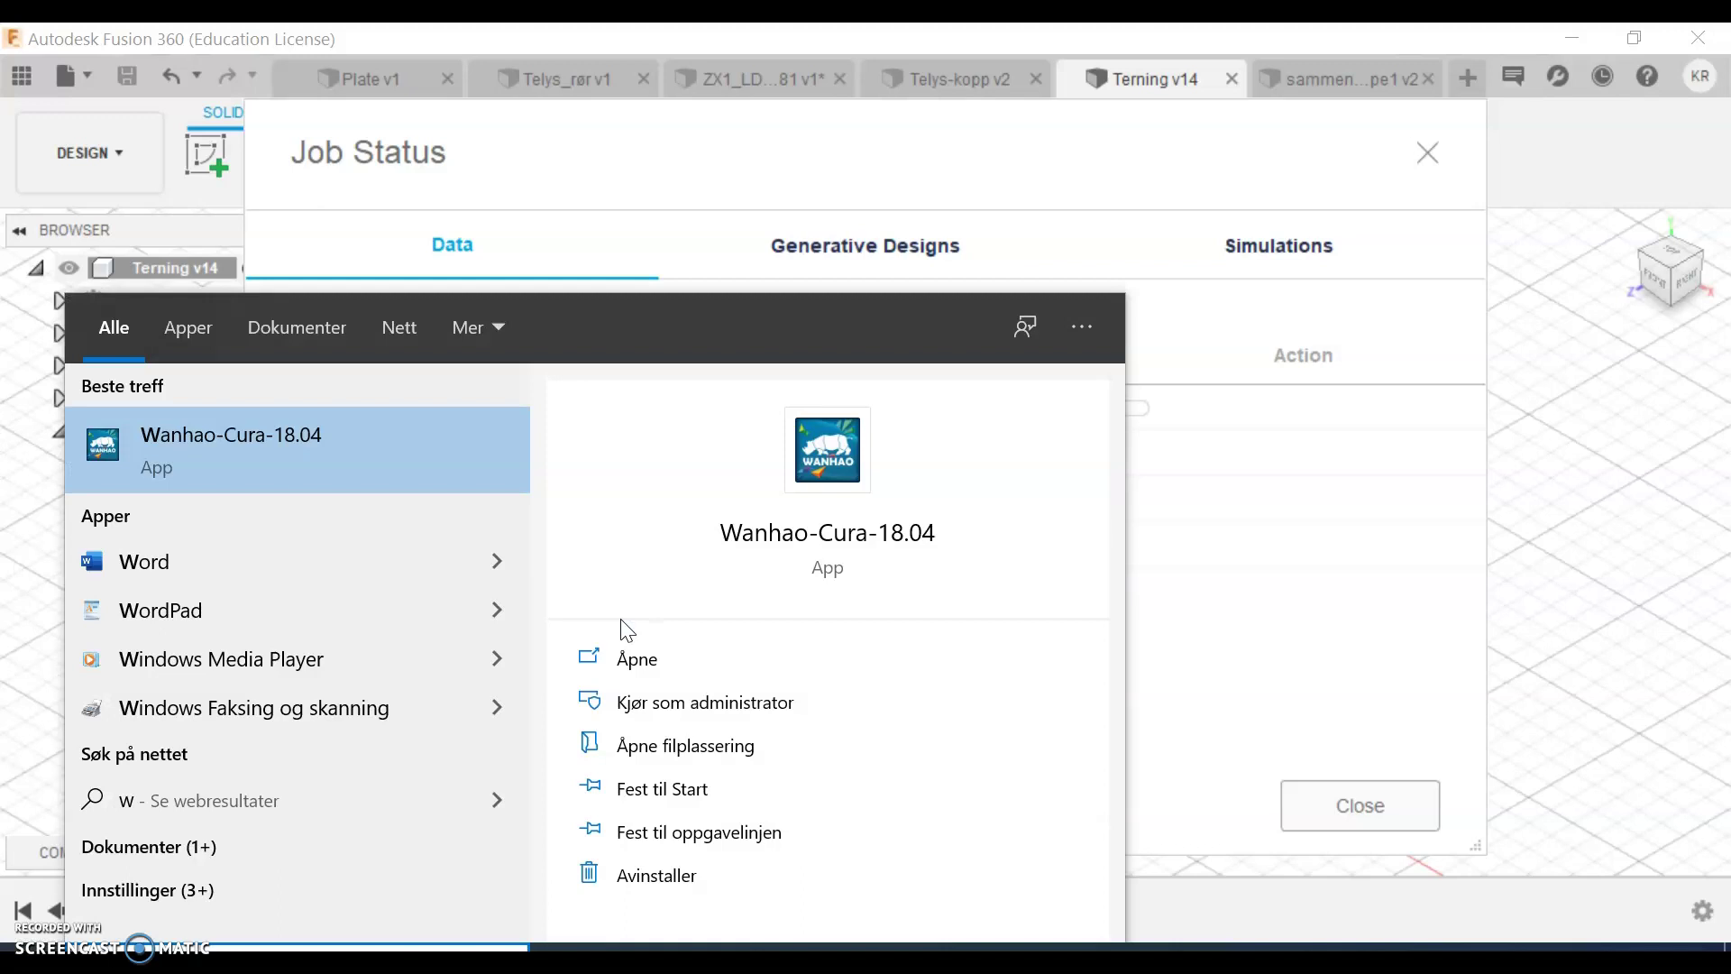
{"action": "left_click", "coordinate": [233, 442]}
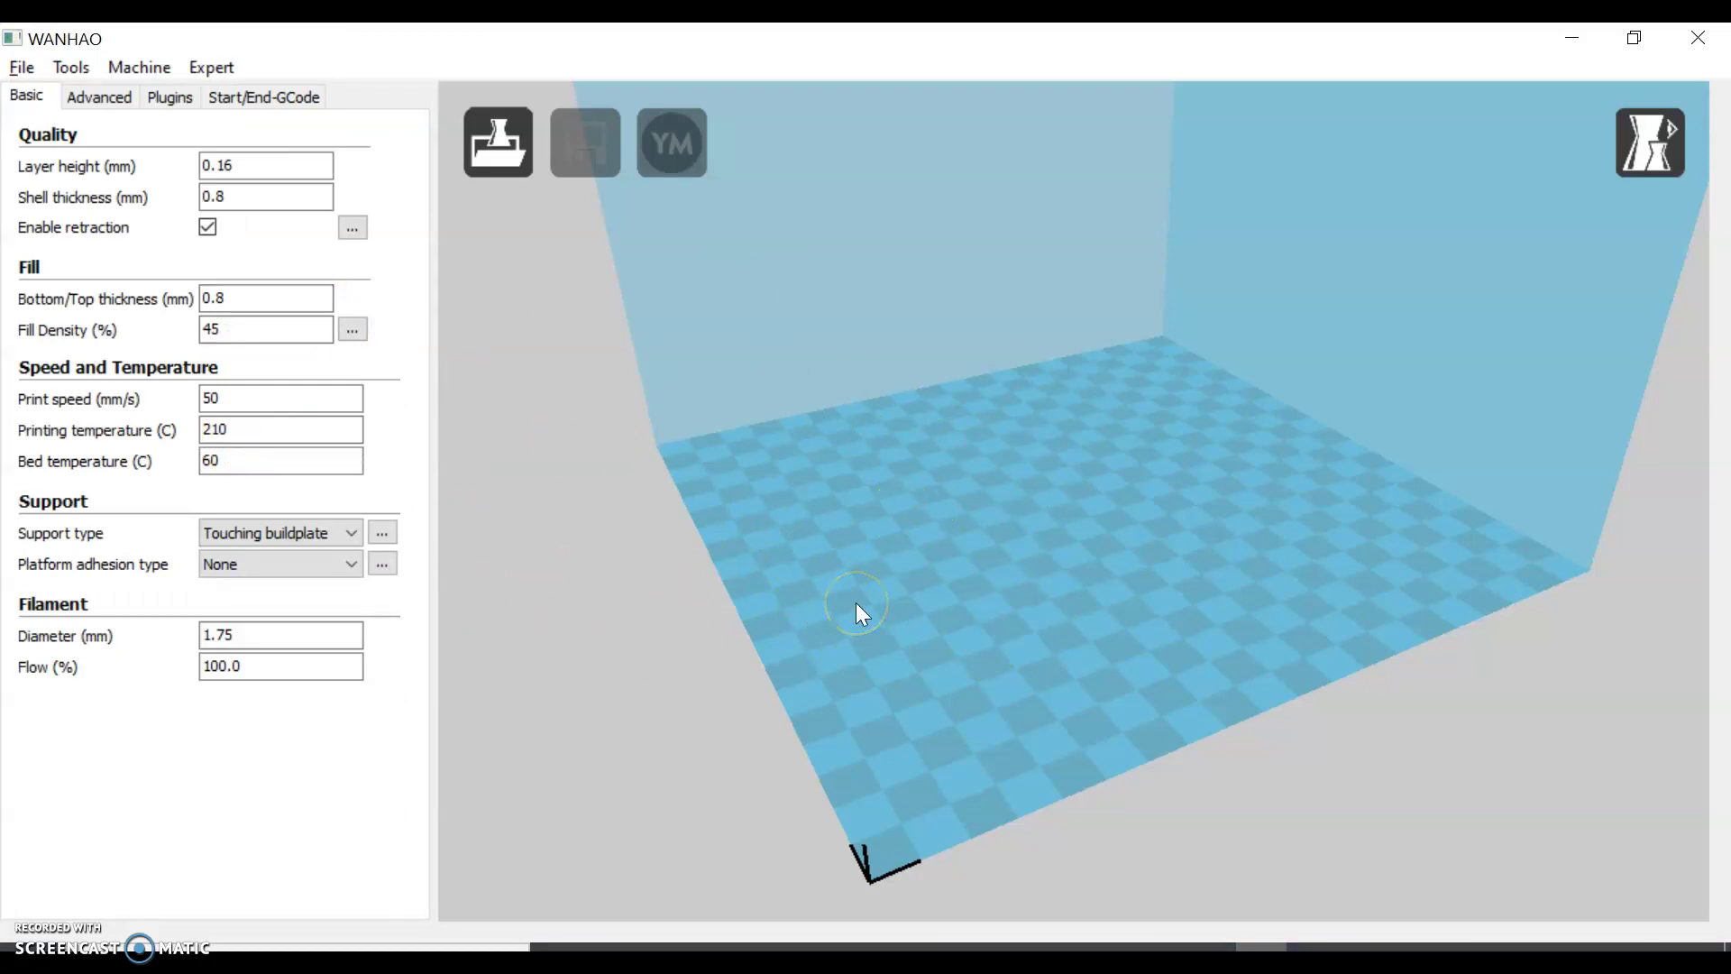
- Switch back to Fusion 360 and show the exported Terning.stl in File Explorer
{"action": "key", "text": "alt+Tab"}
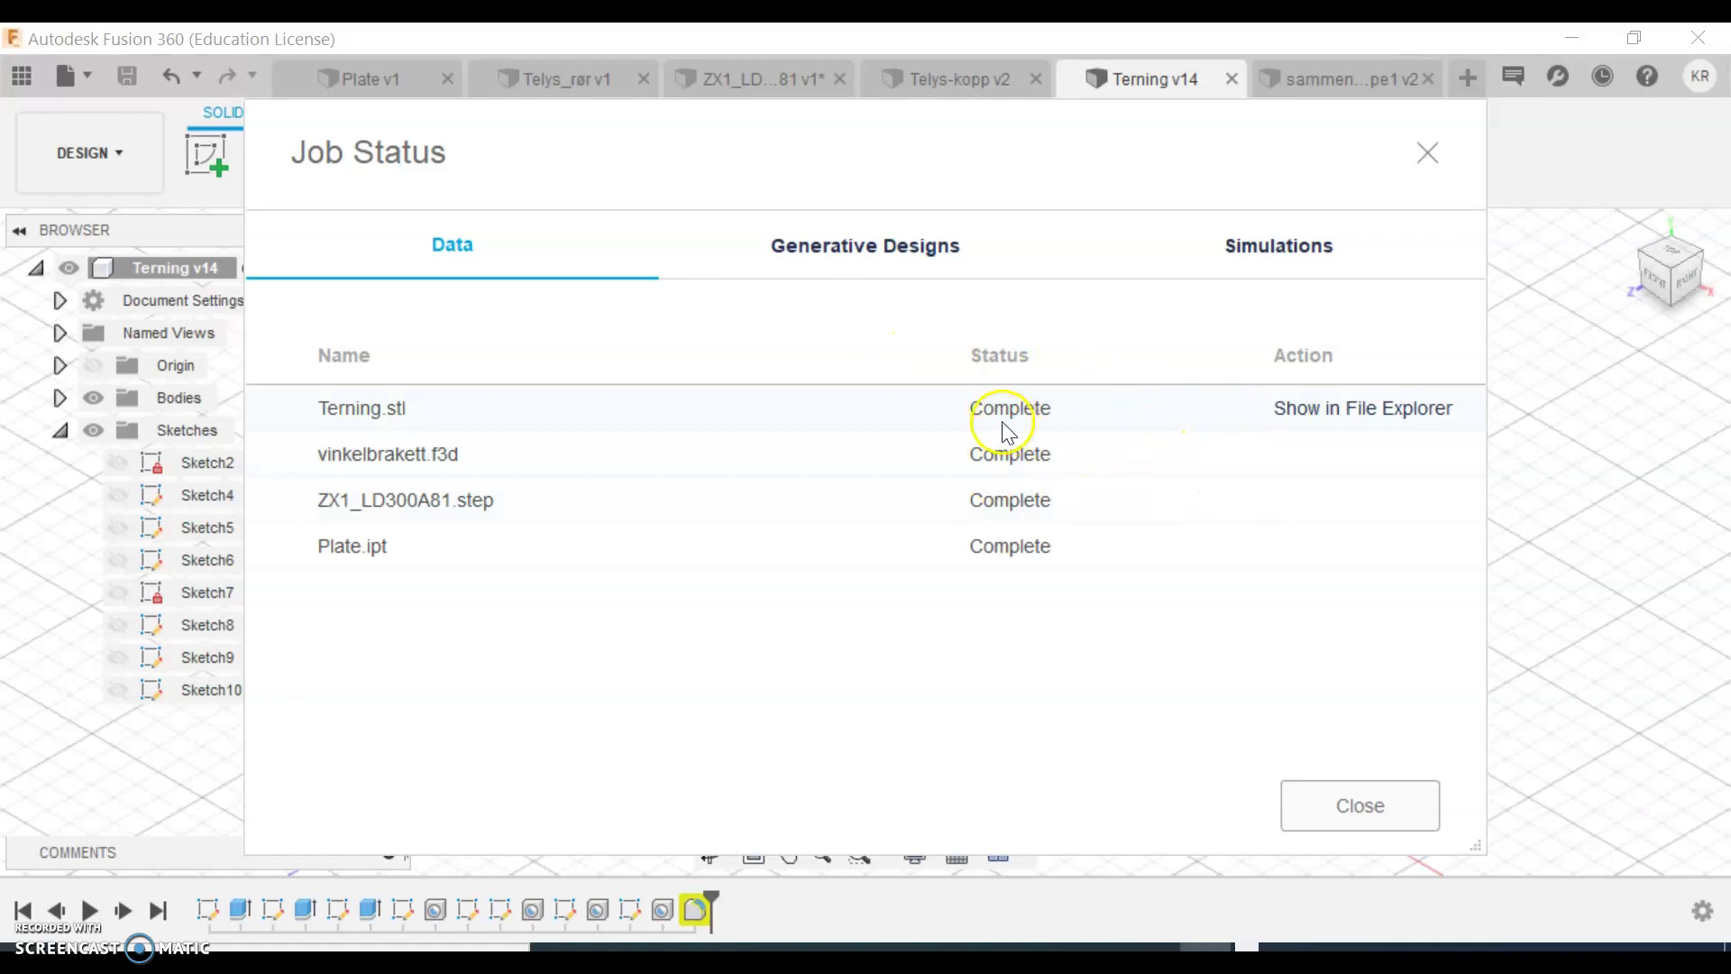
{"action": "left_click", "coordinate": [1355, 416]}
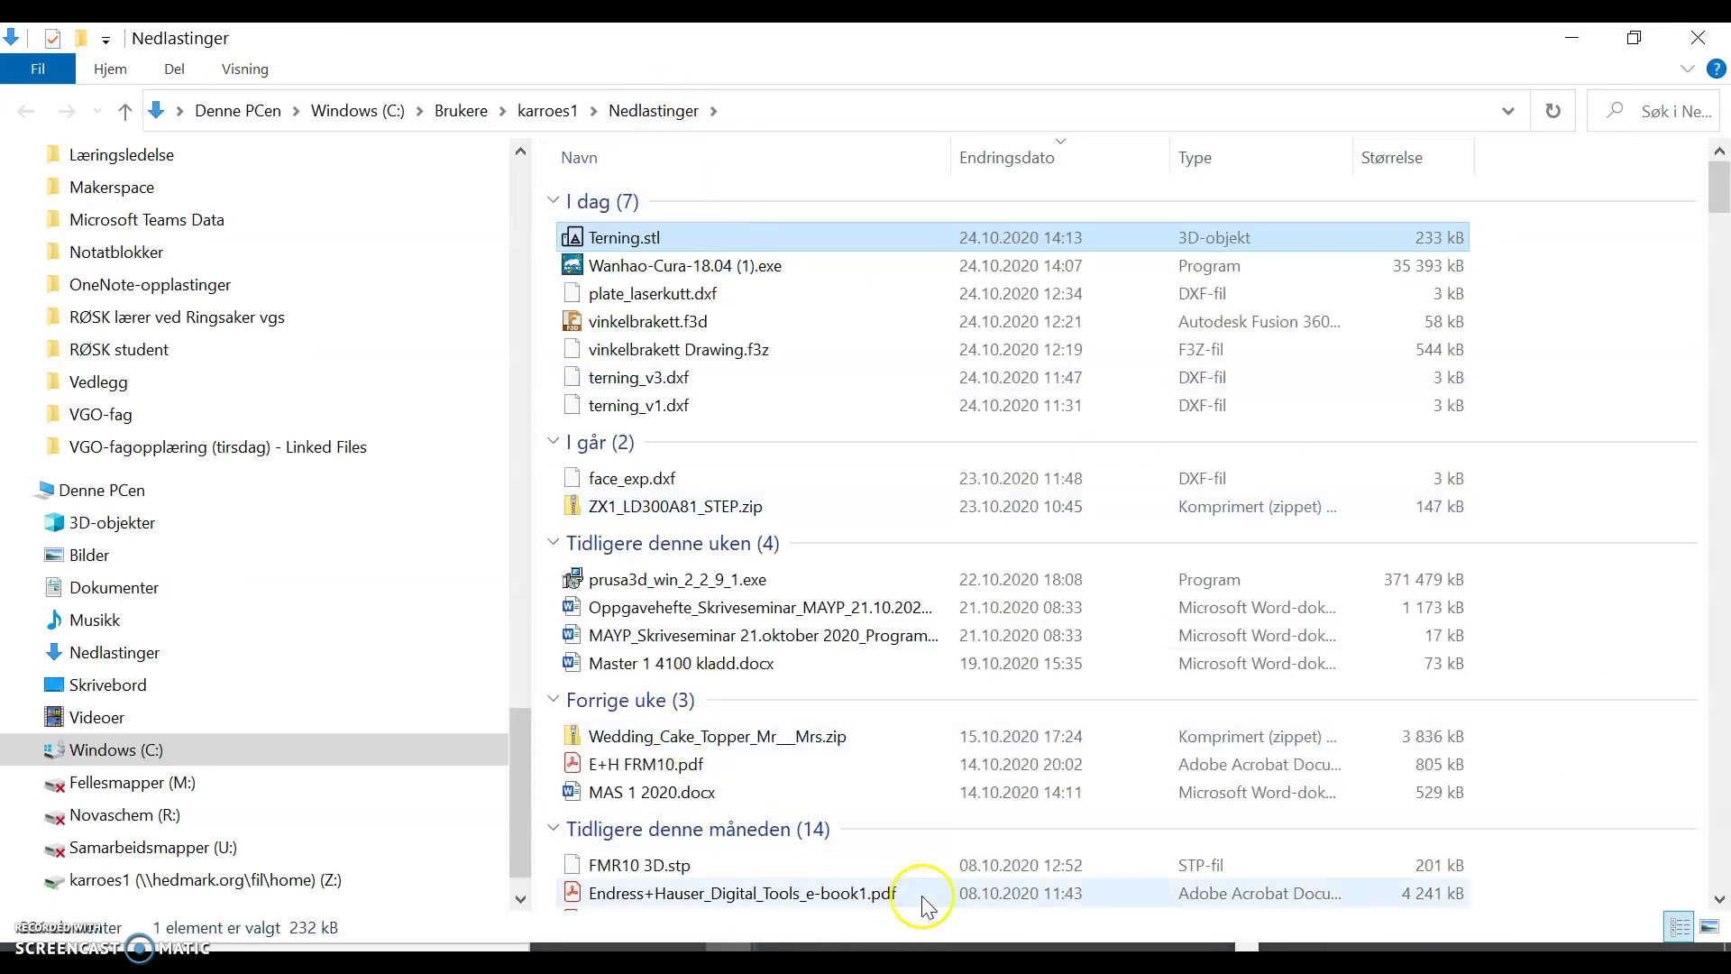
- Switch to Wanhao Cura and load Terning.stl from the Nedlastinger folder onto the build plate
{"action": "key", "text": "alt+Tab"}
{"action": "key", "text": "Tab"}
{"action": "key", "text": "Tab"}
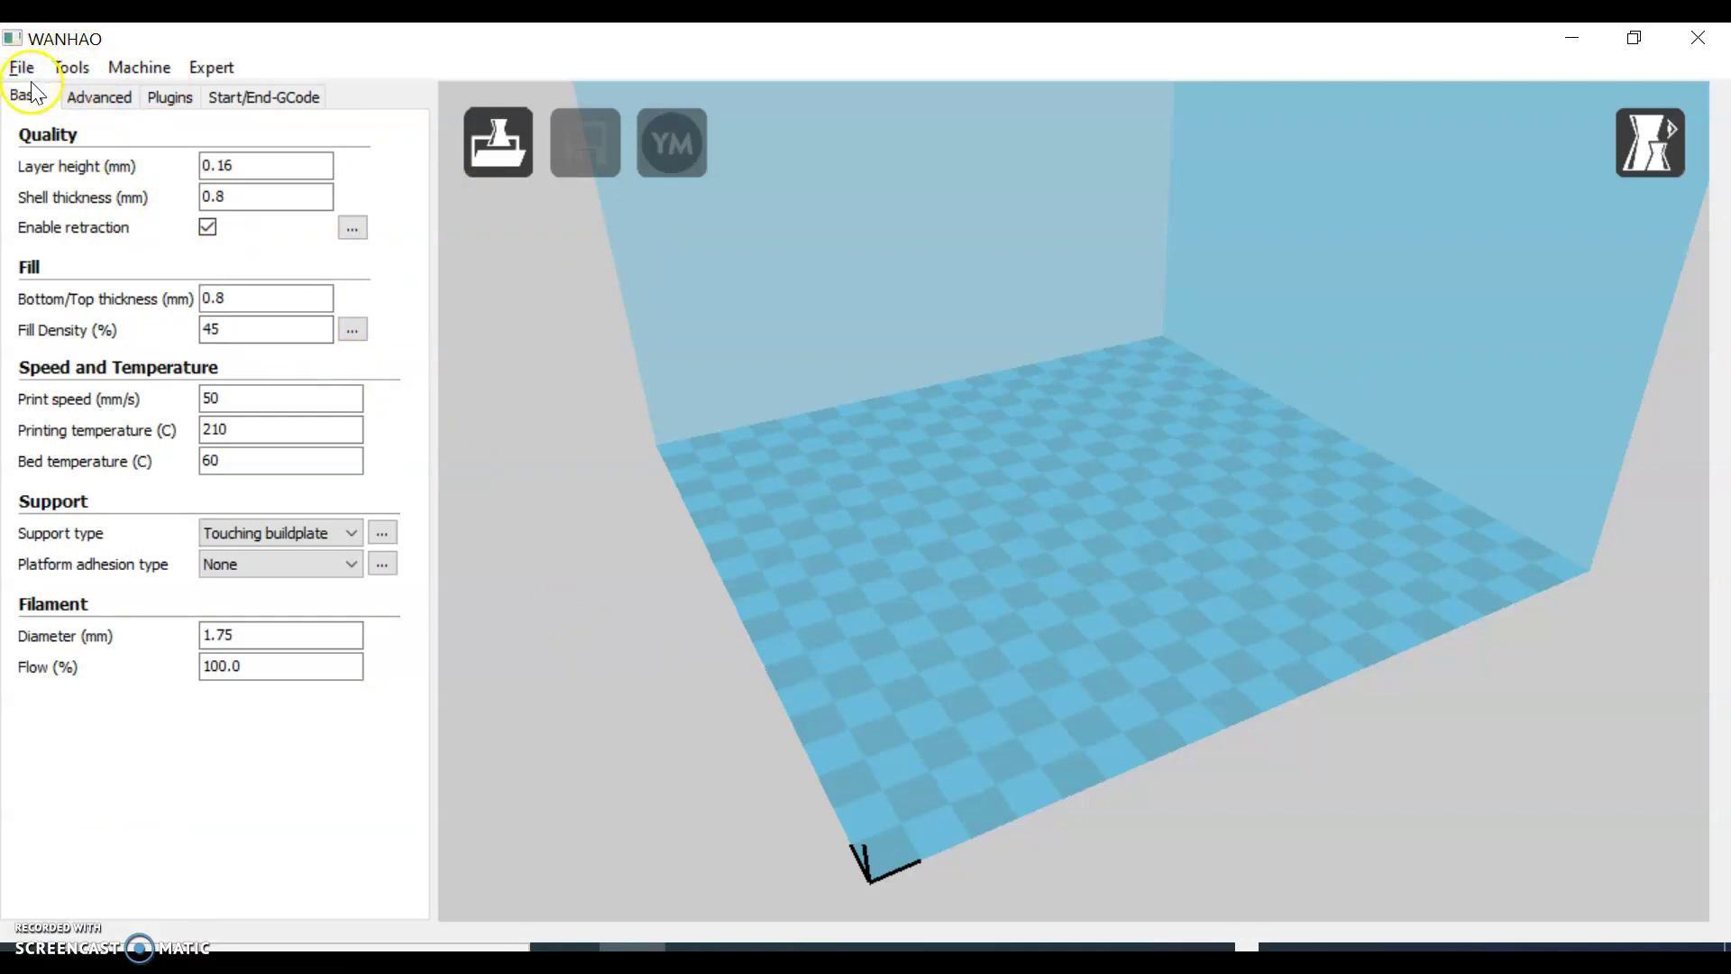
{"action": "left_click", "coordinate": [514, 180]}
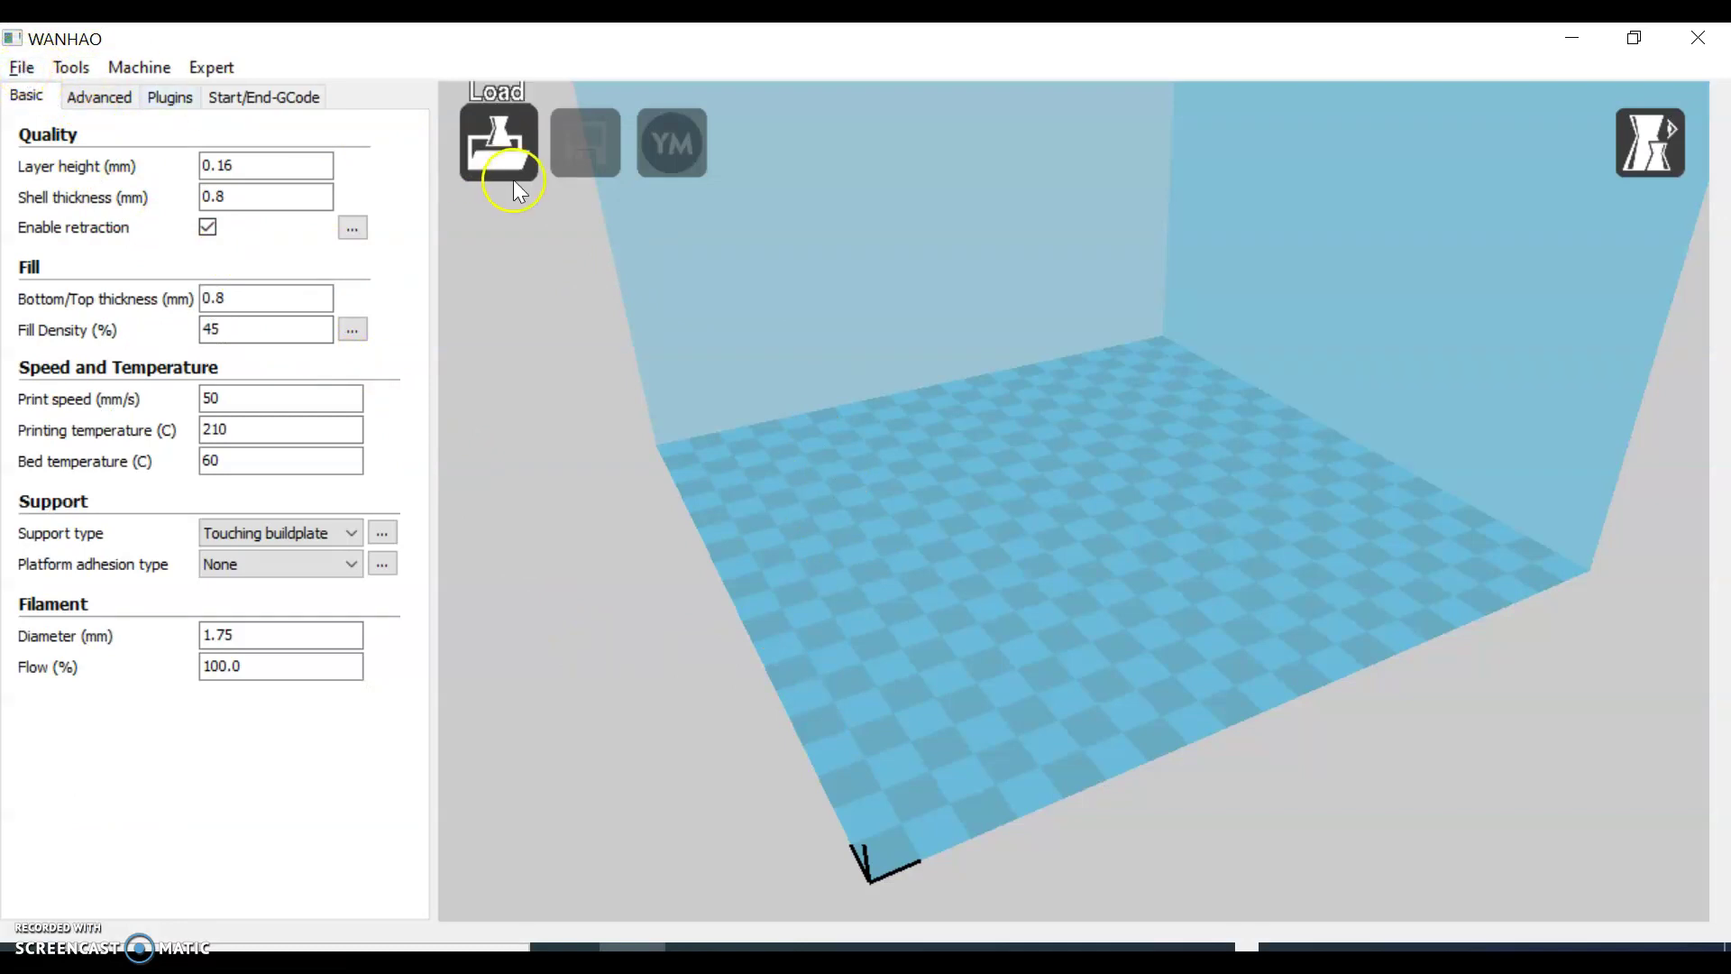
{"action": "left_click", "coordinate": [498, 148]}
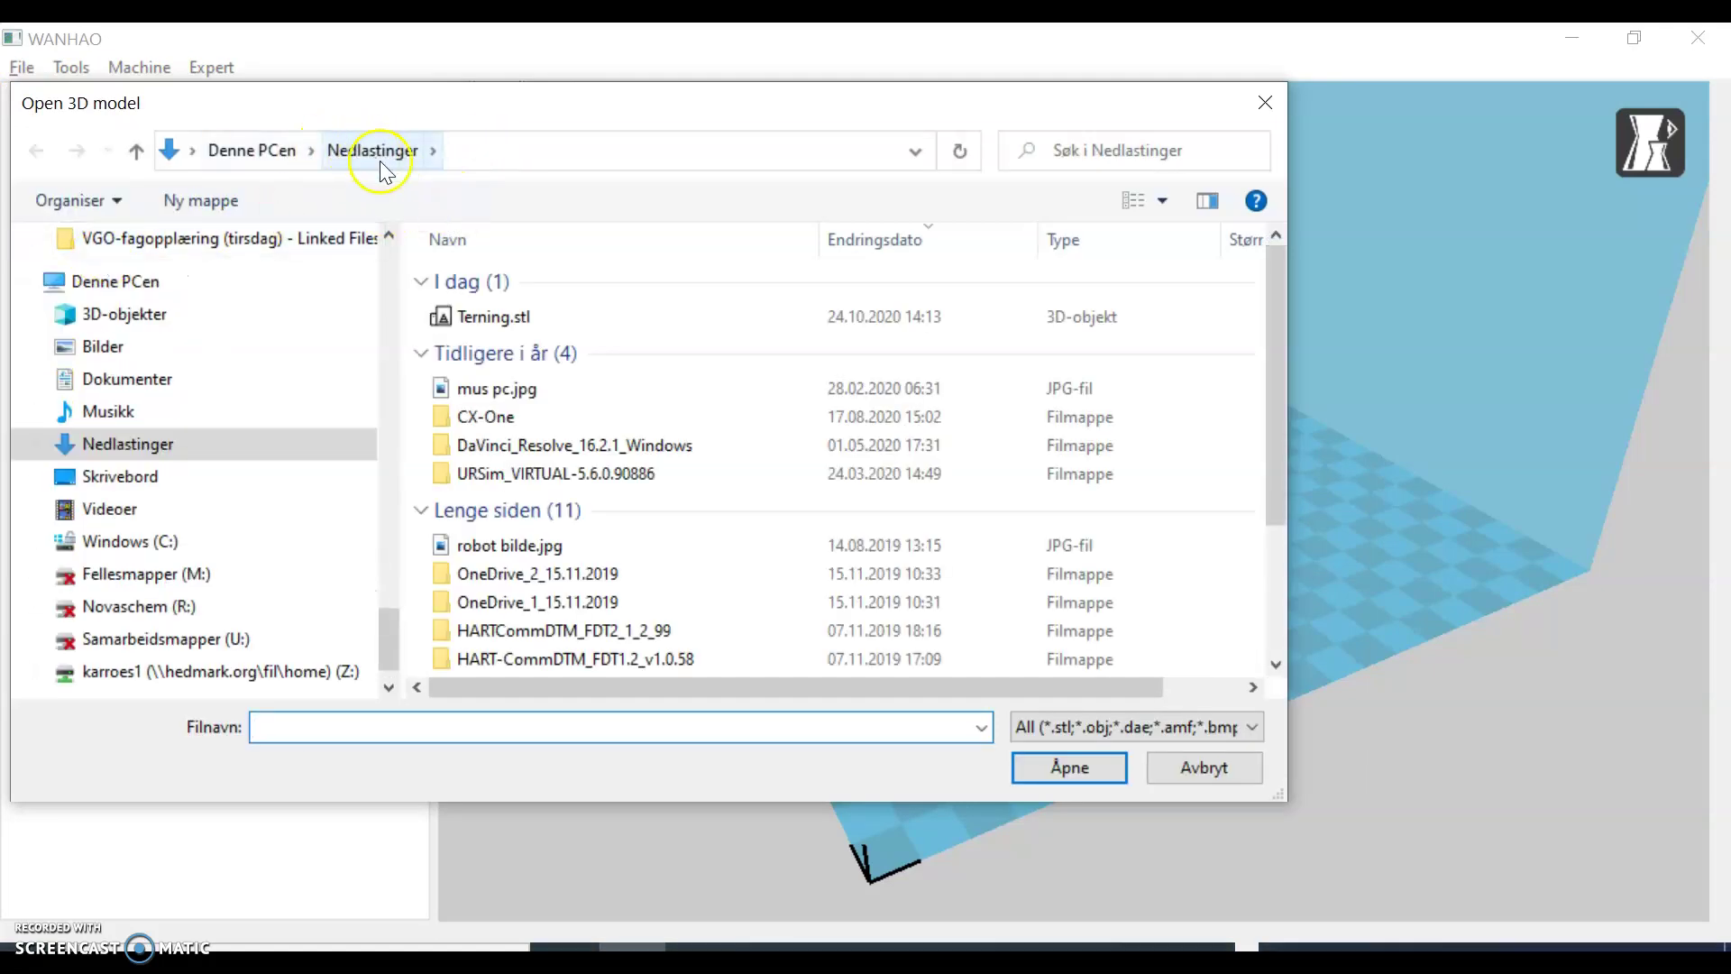
{"action": "left_click", "coordinate": [492, 321]}
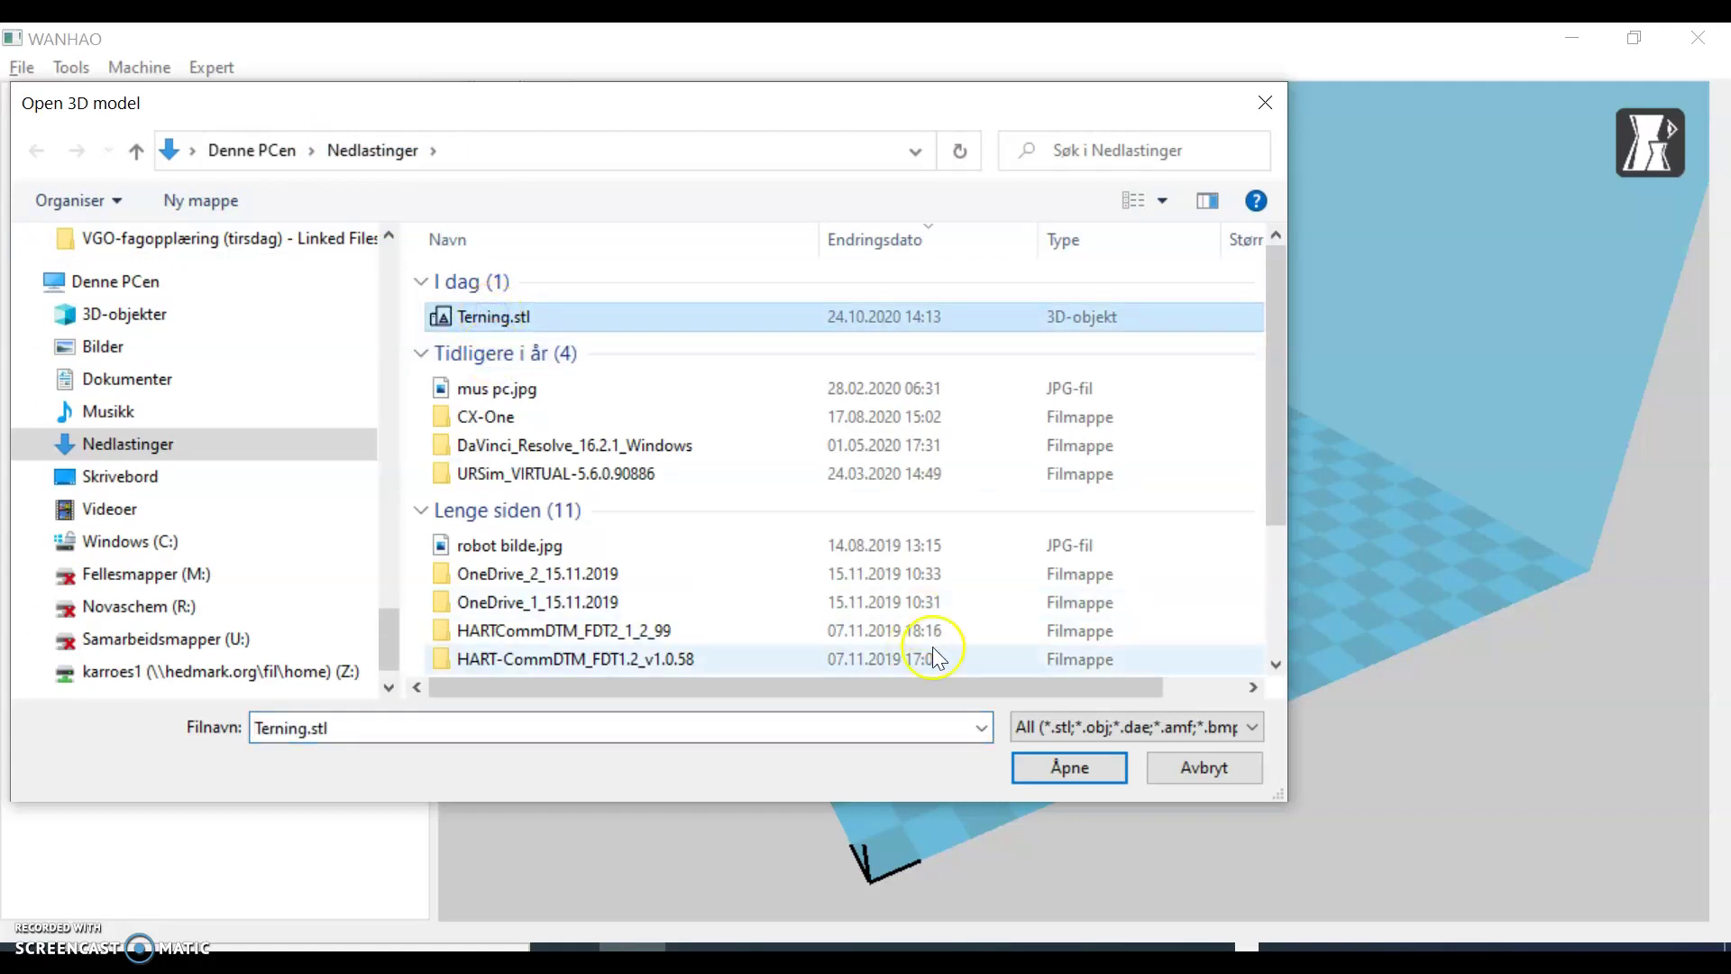
{"action": "left_click", "coordinate": [1251, 726]}
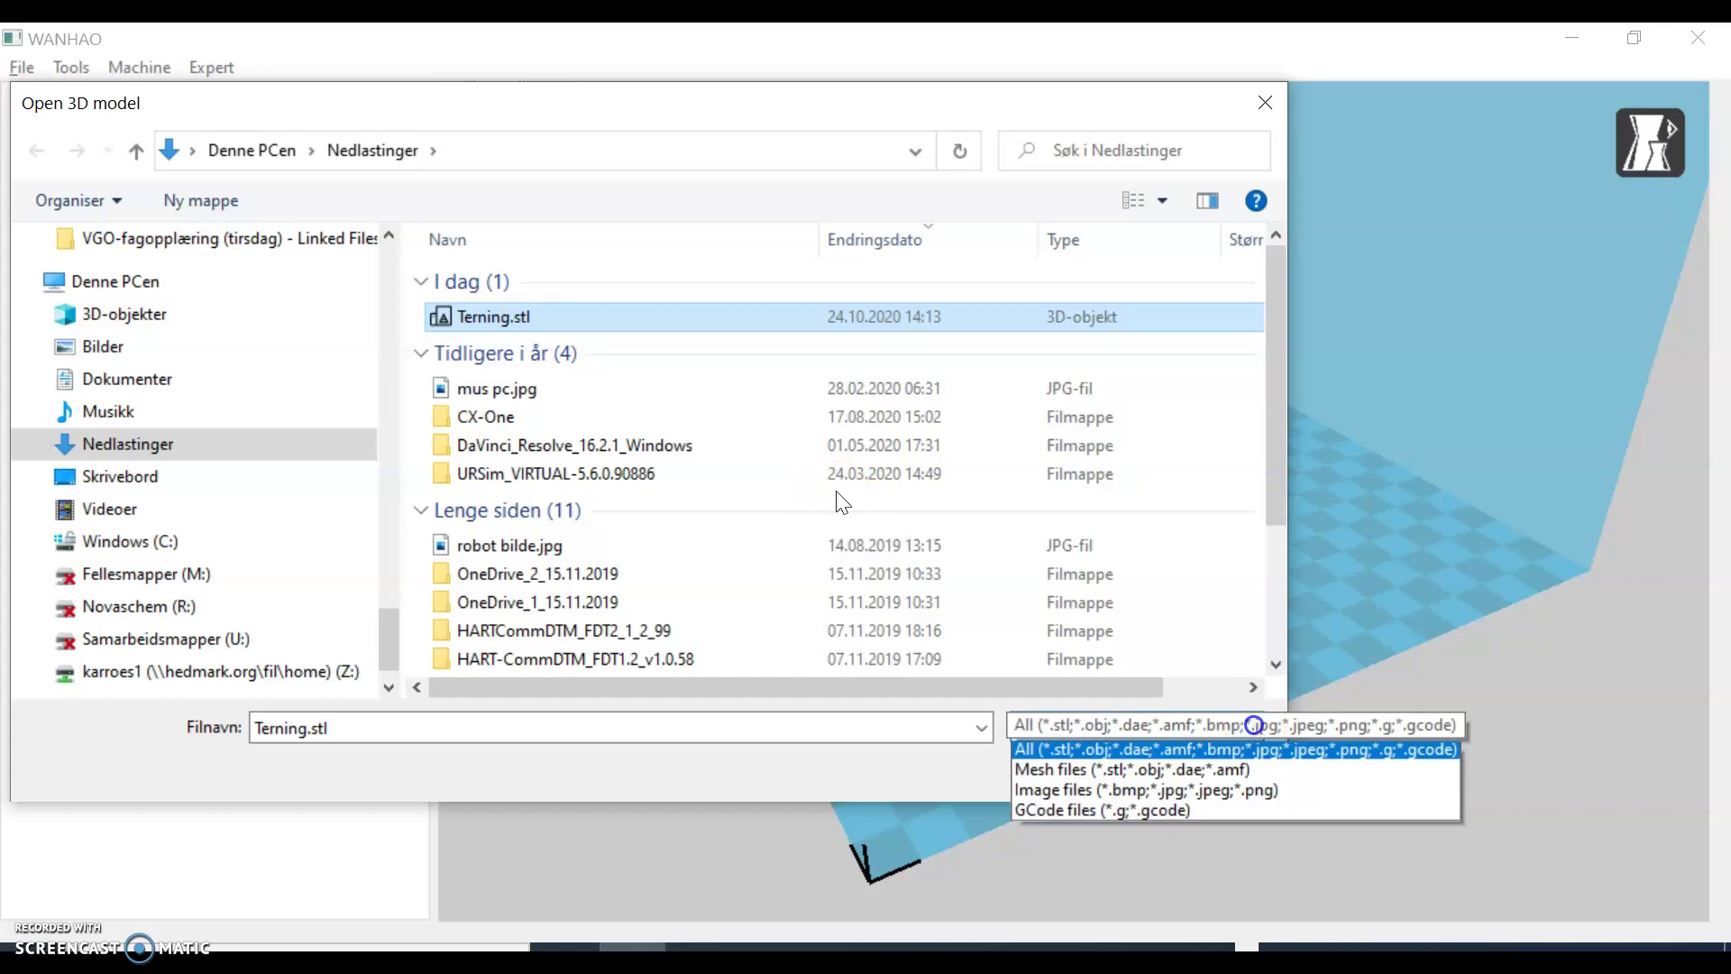
{"action": "left_click", "coordinate": [879, 761]}
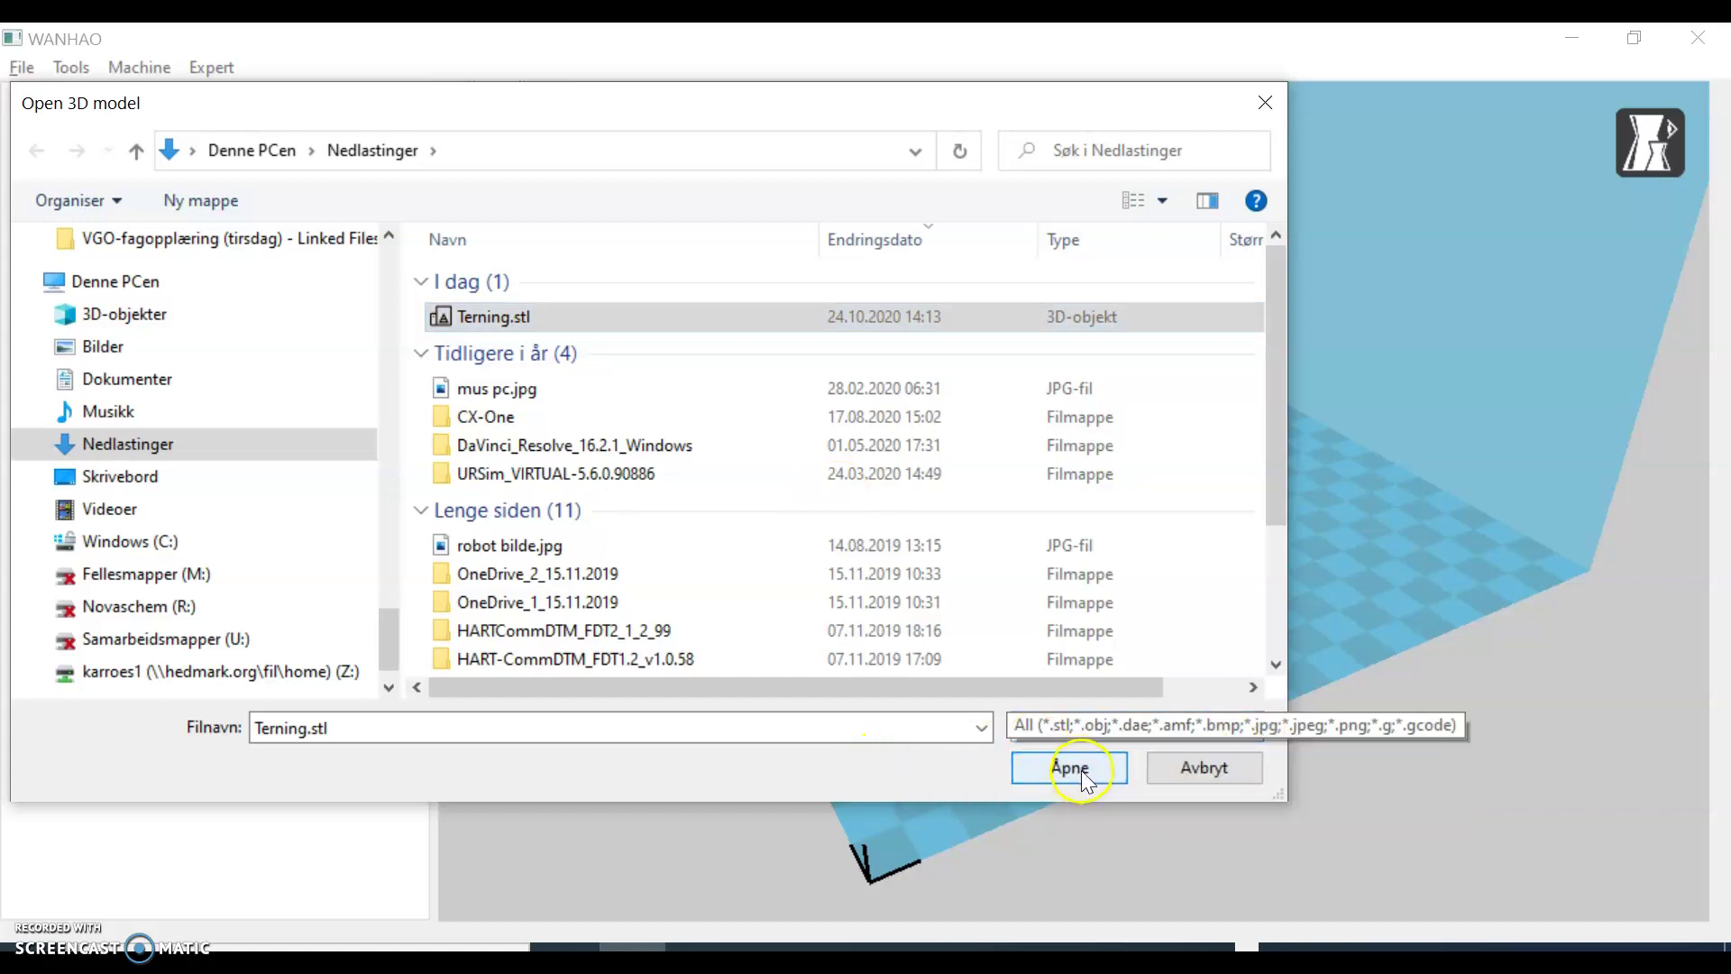
{"action": "left_click", "coordinate": [1071, 768]}
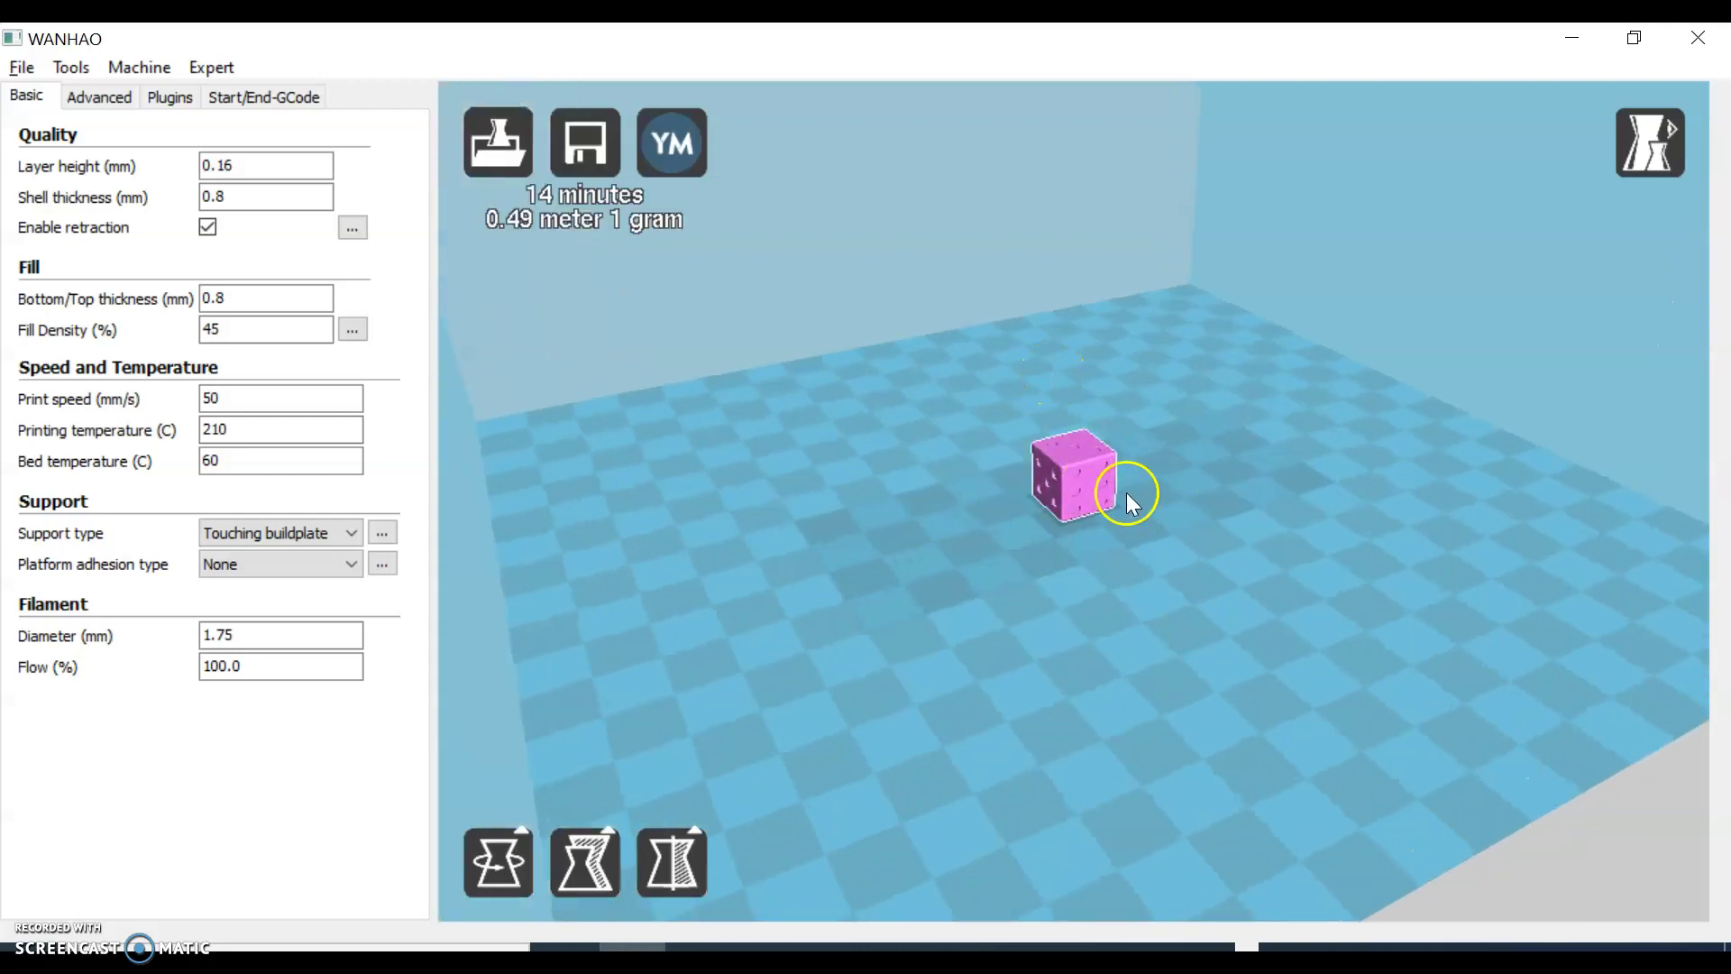
- Set the shell thickness in the basic quality settings to 1 mm
{"action": "scroll", "coordinate": [1126, 487], "scroll_direction": "up", "scroll_amount": 5}
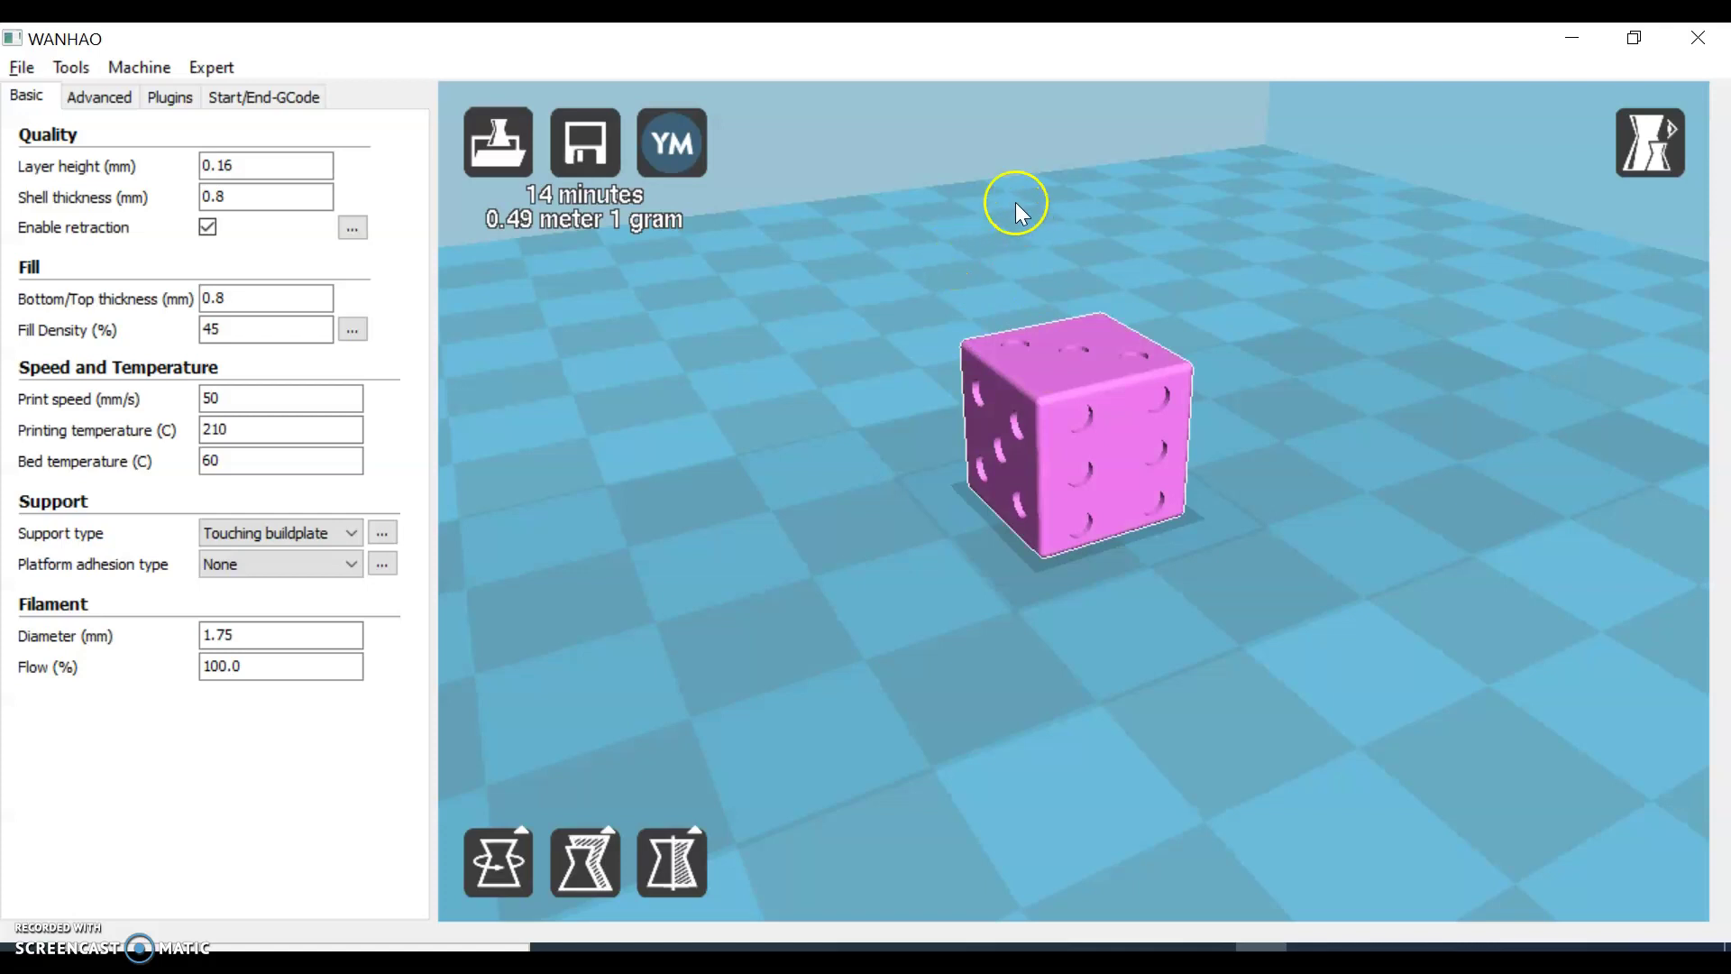
{"action": "mouse_move", "coordinate": [59, 176]}
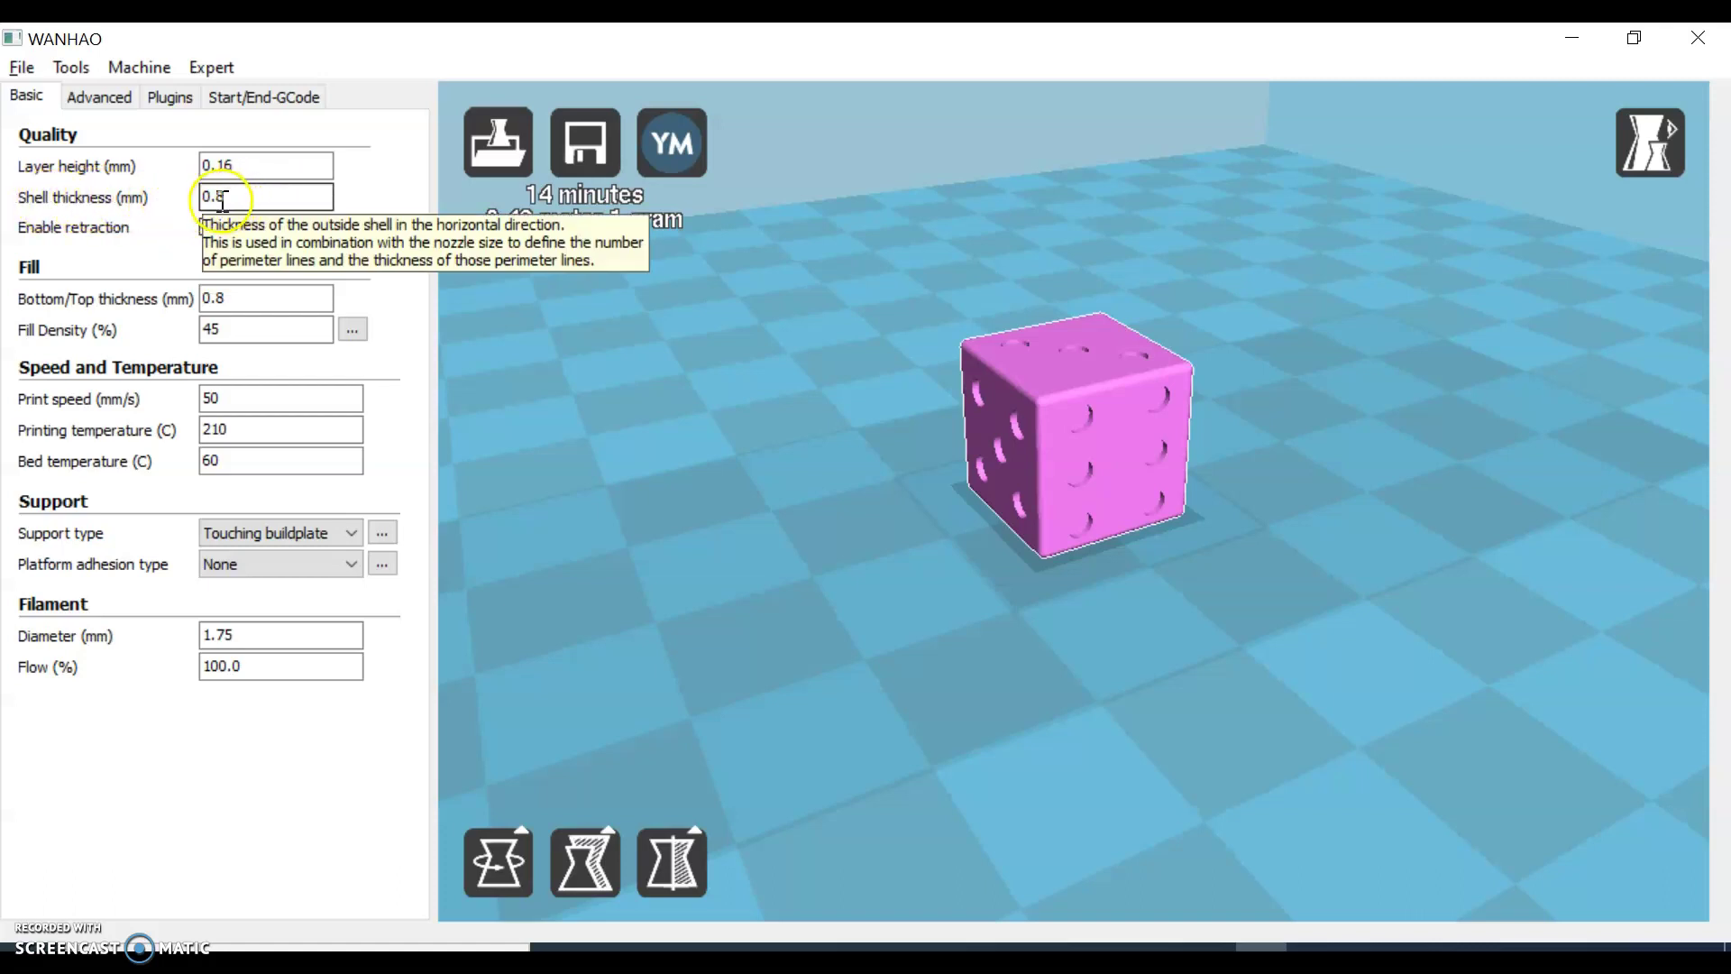
{"action": "left_click_drag", "start_coordinate": [230, 196], "coordinate": [199, 194]}
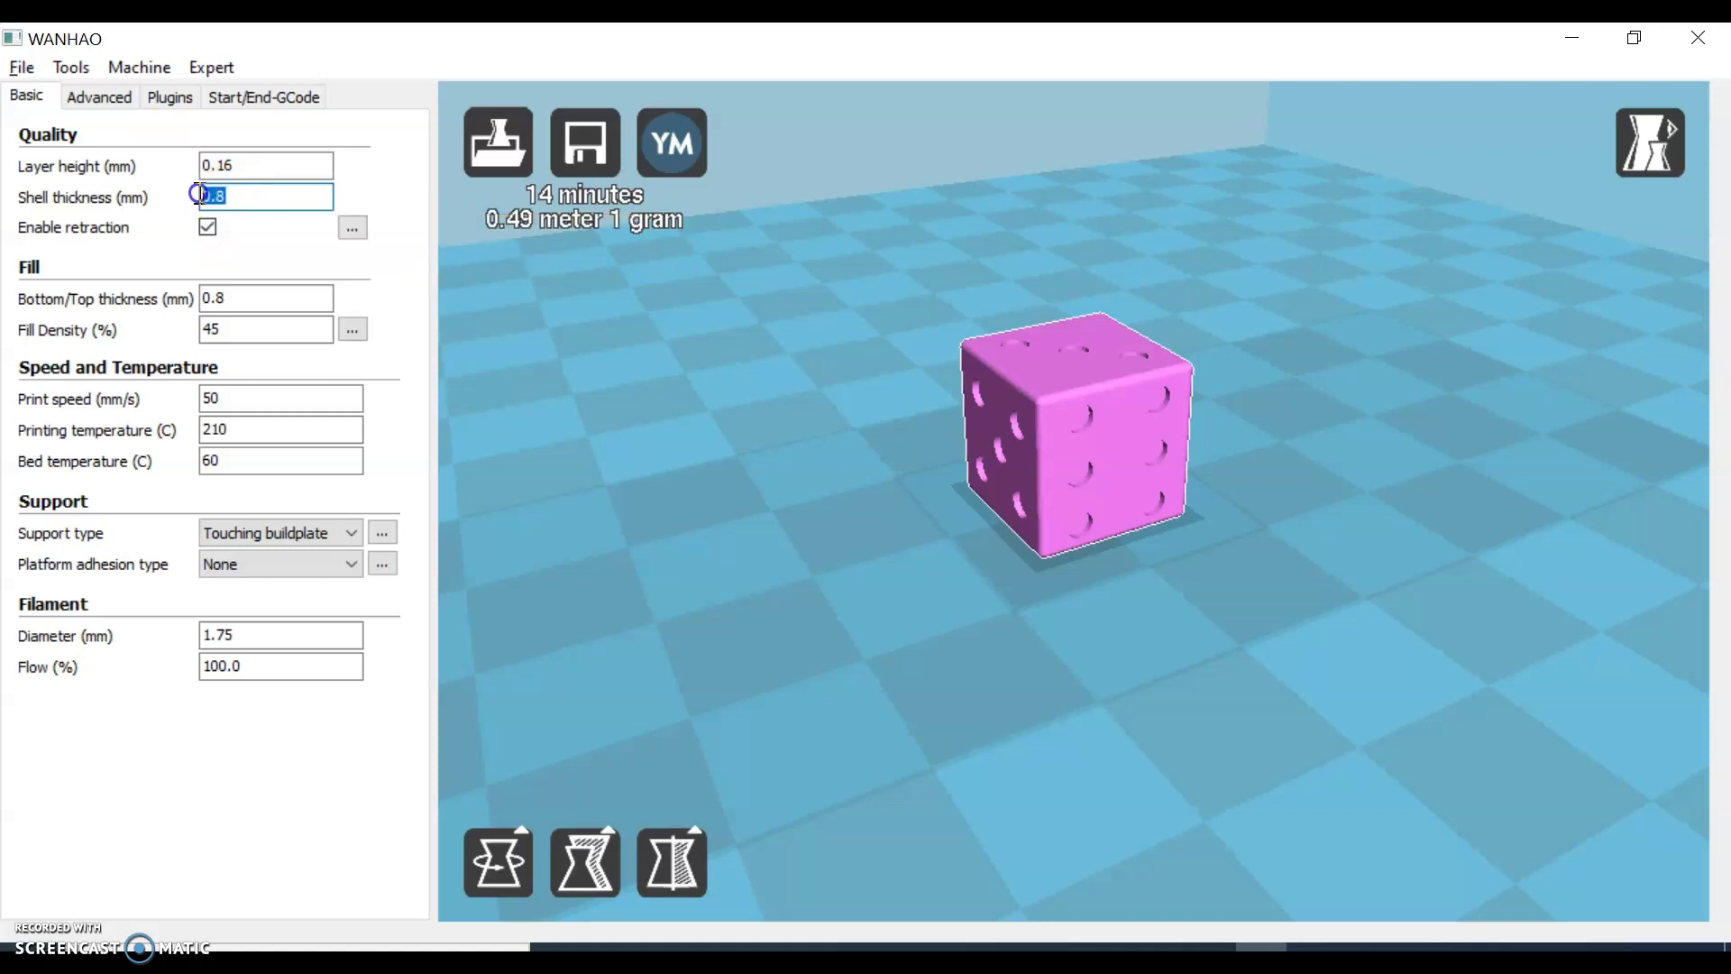
{"action": "type", "text": "1"}
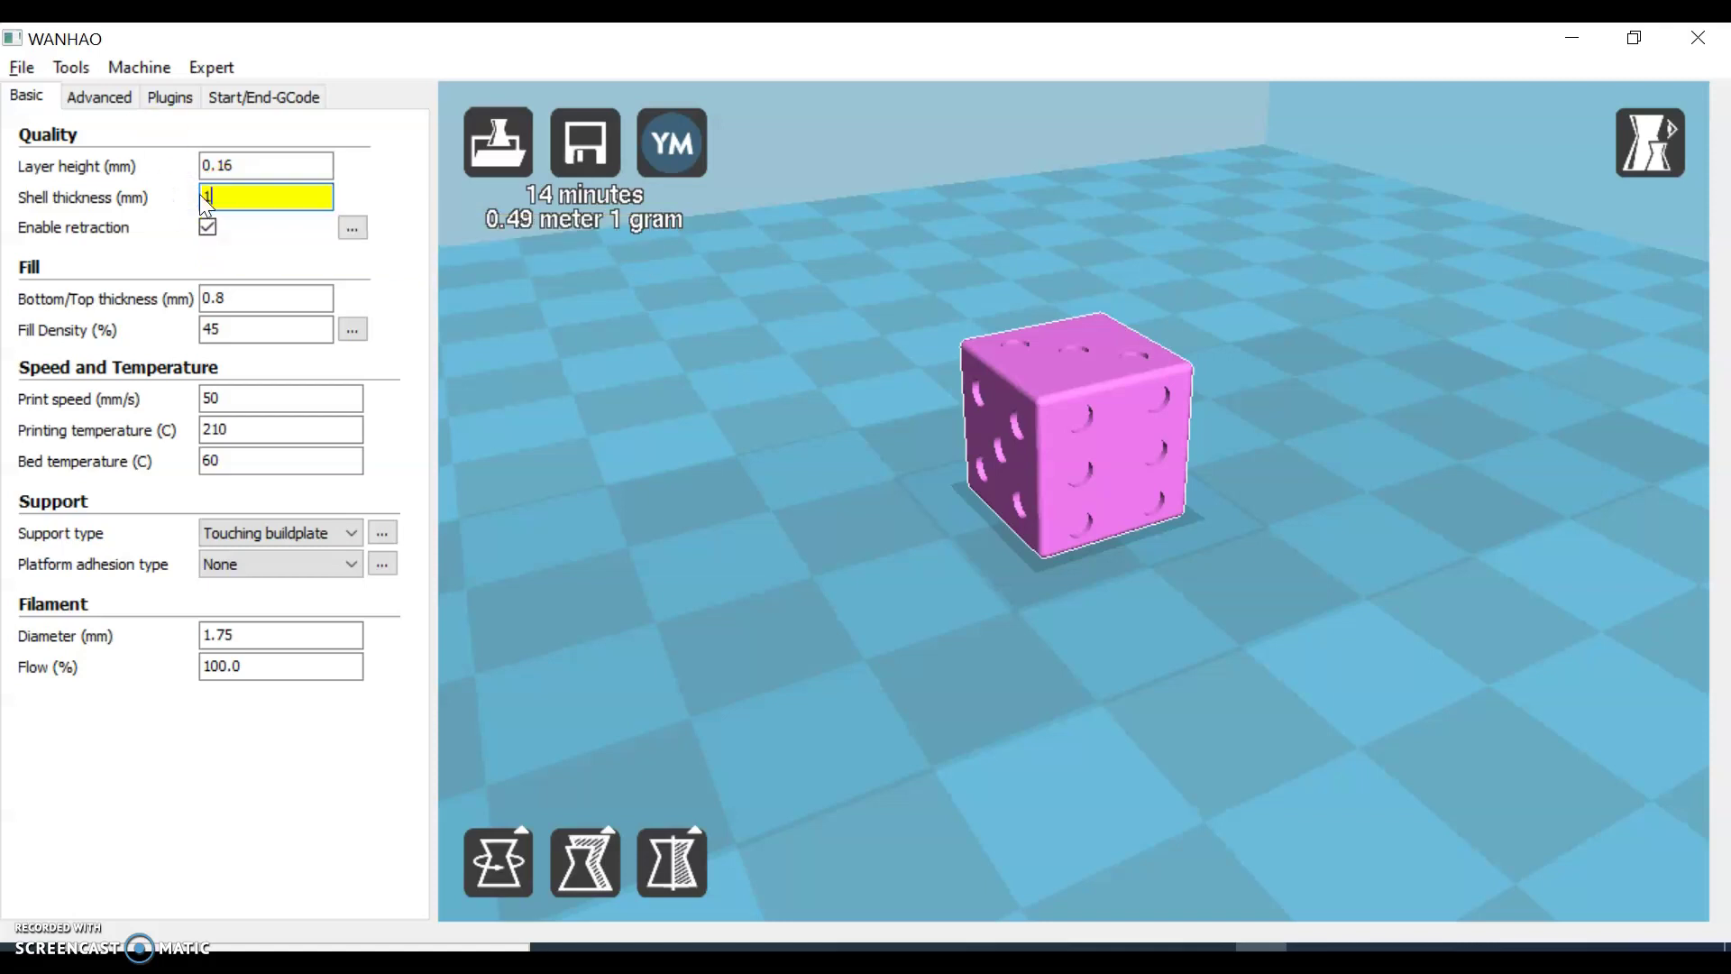
{"action": "left_click", "coordinate": [356, 269]}
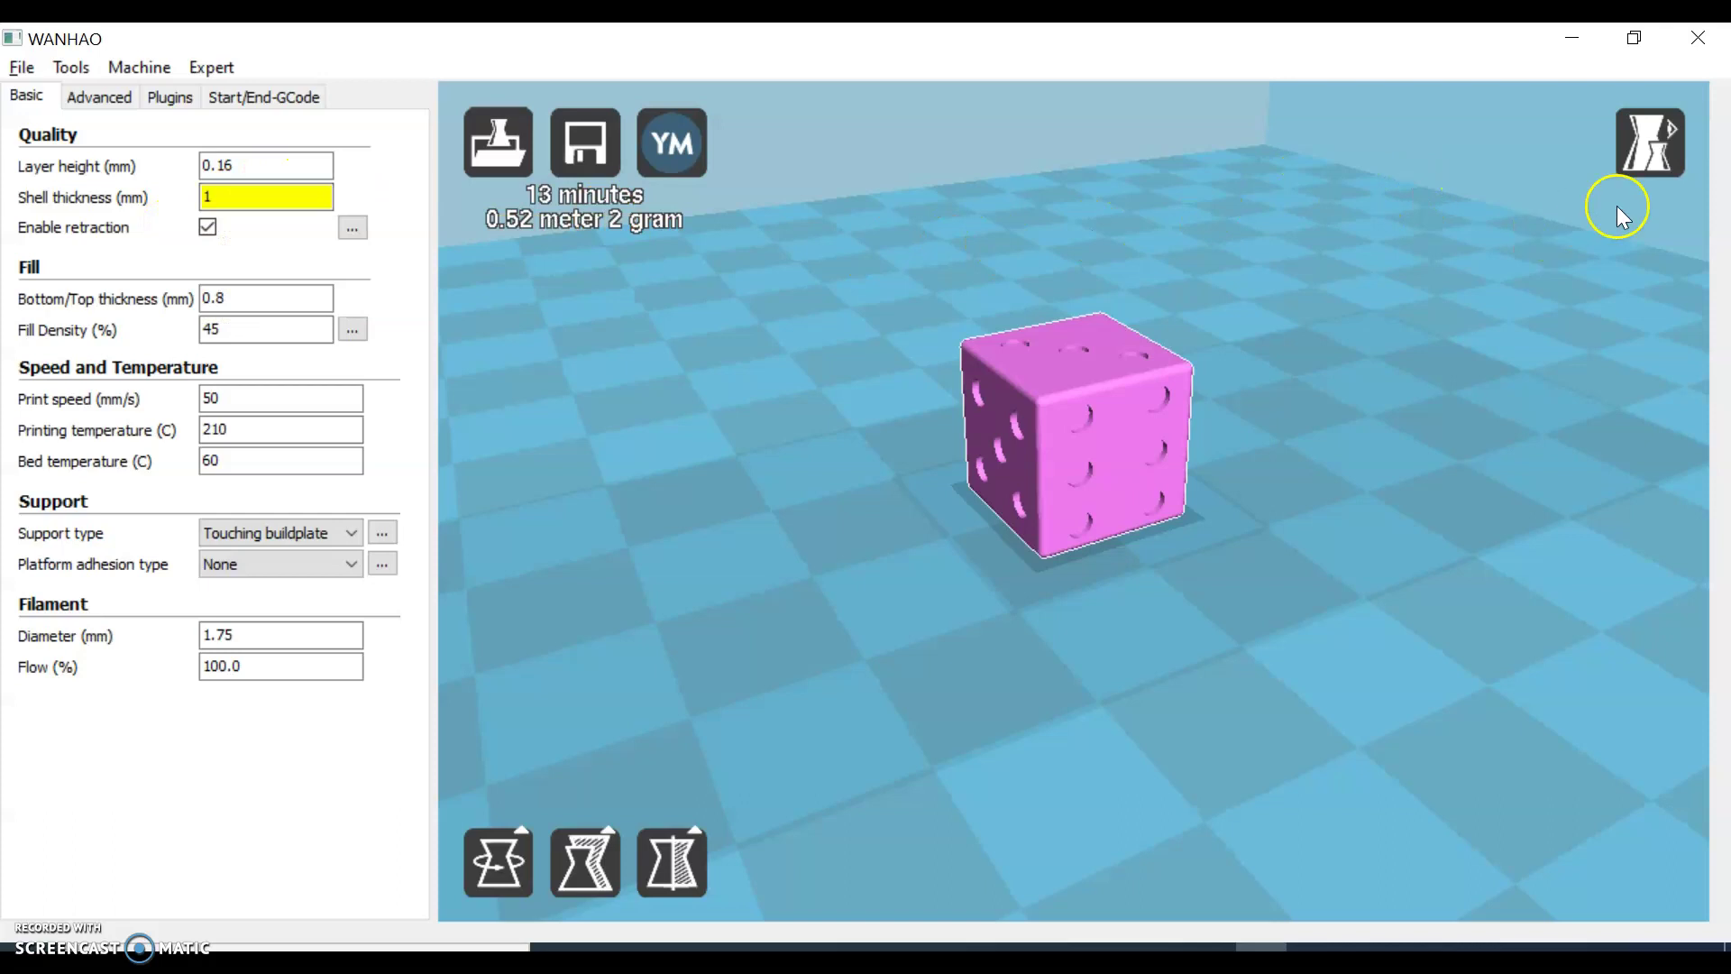
- Show the dice in the Layers view mode and lower the displayed layer to 45 to inspect the infill
{"action": "left_click", "coordinate": [1661, 161]}
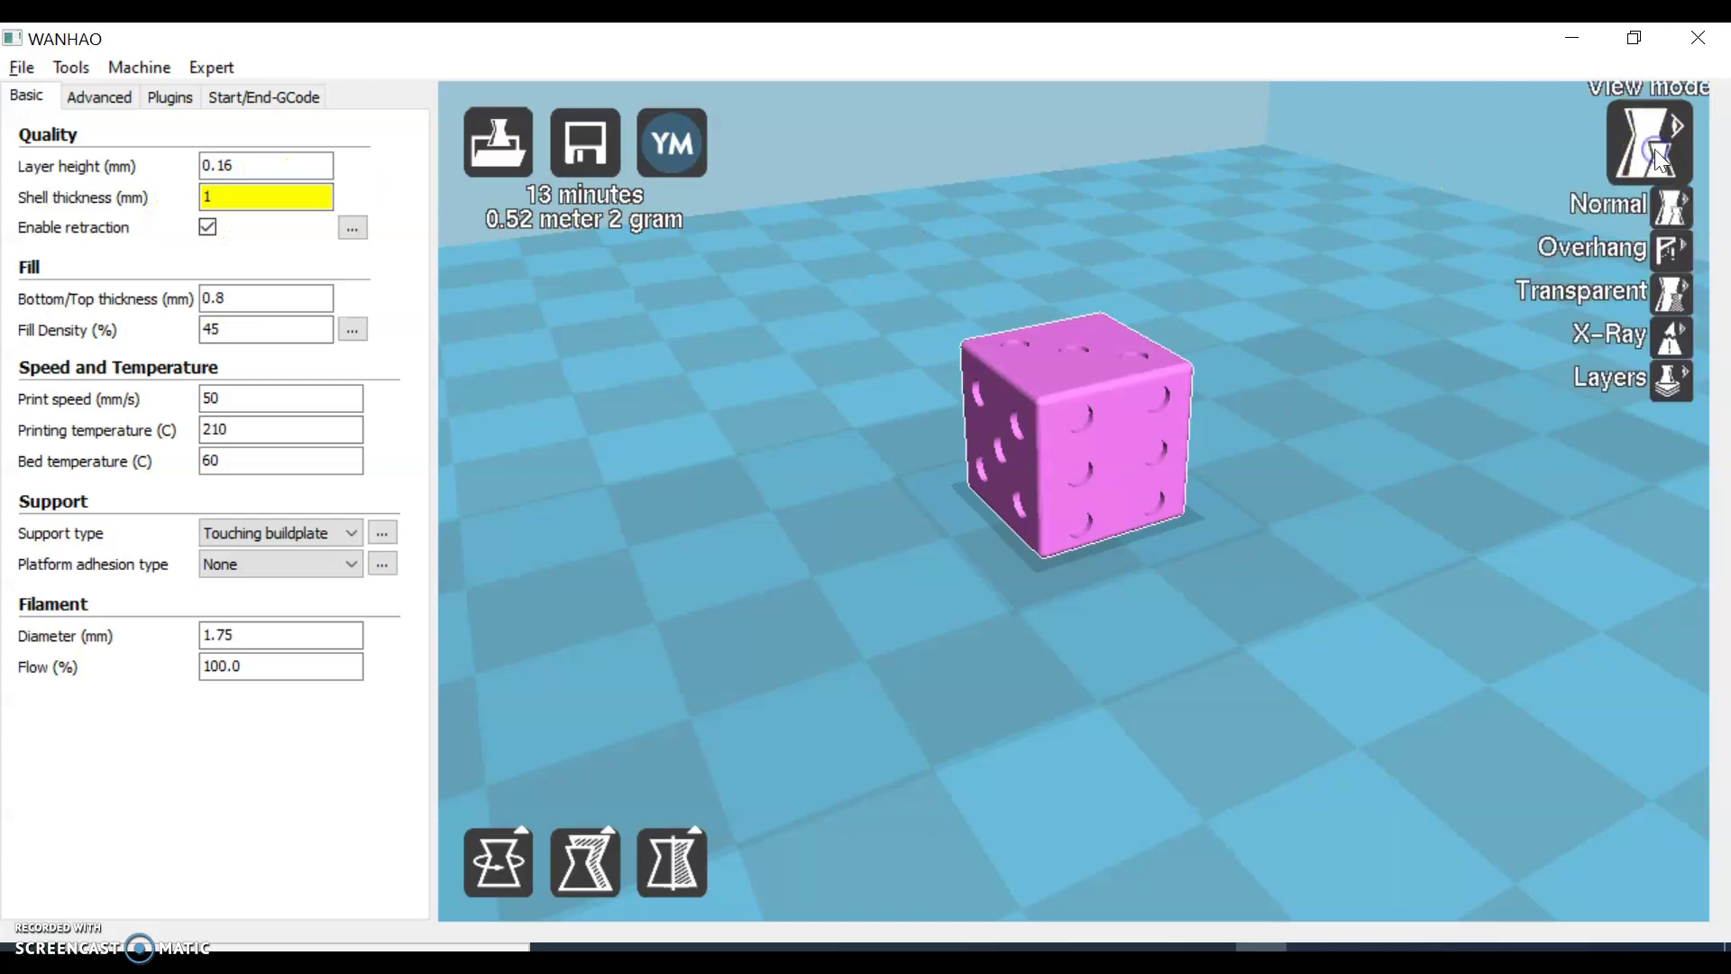
{"action": "right_click_drag", "start_coordinate": [1120, 265], "coordinate": [1120, 265]}
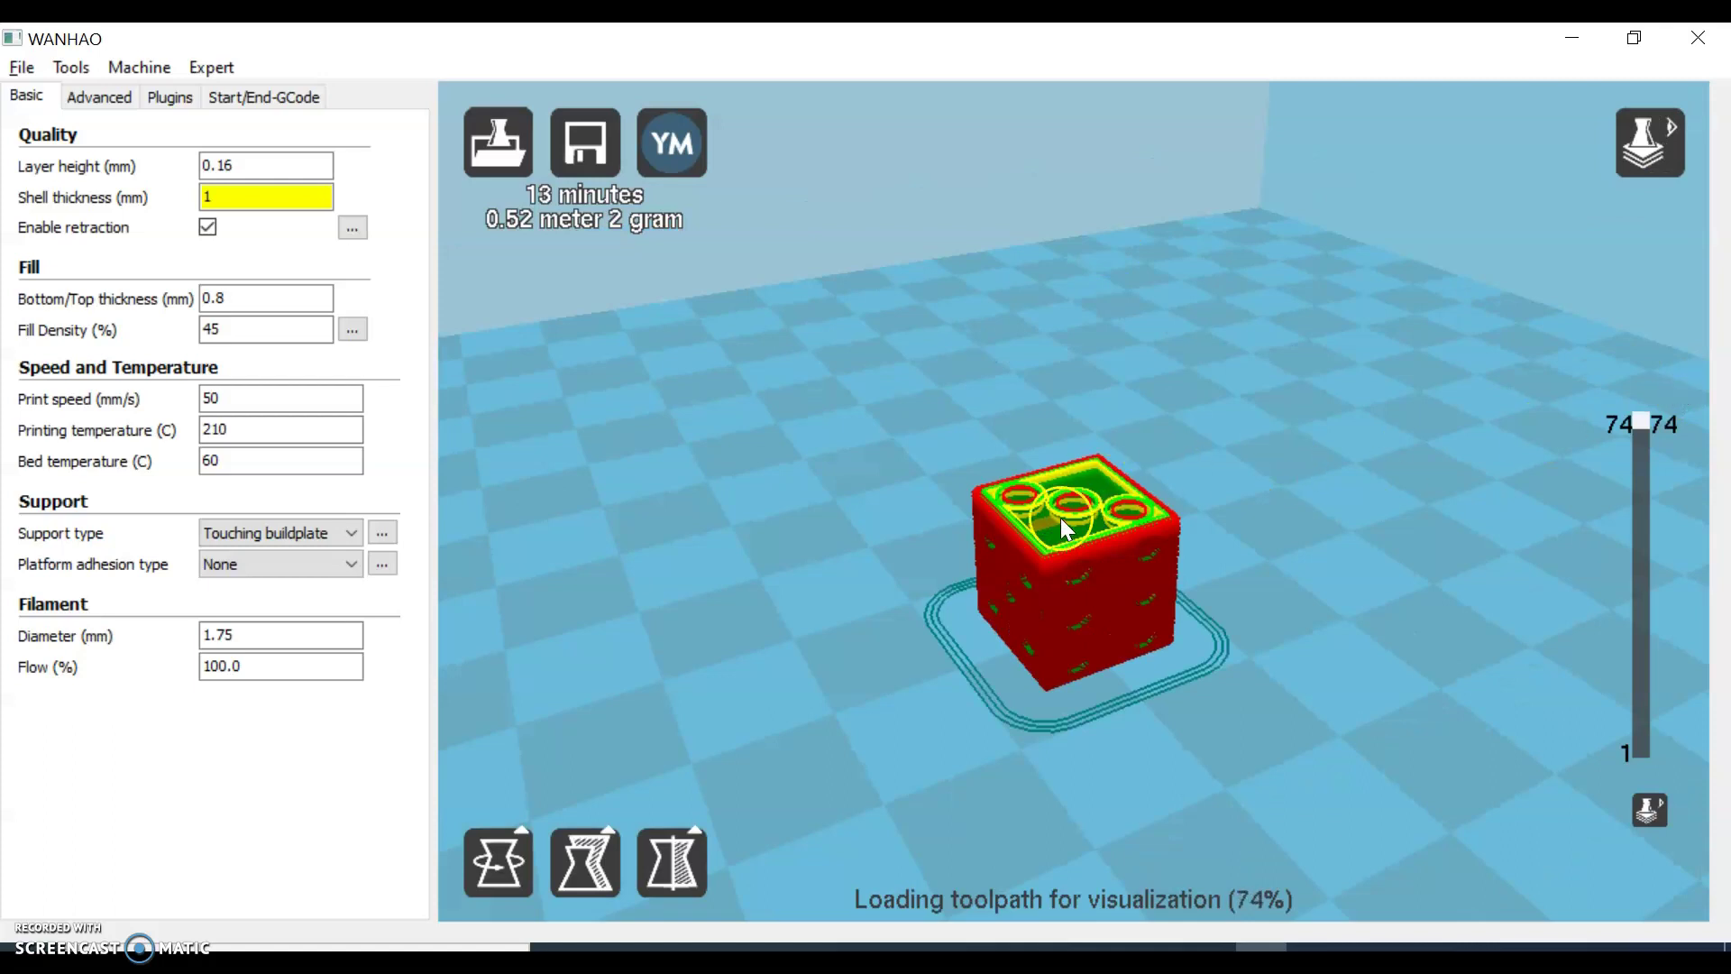
{"action": "left_click_drag", "start_coordinate": [1640, 435], "coordinate": [1650, 548]}
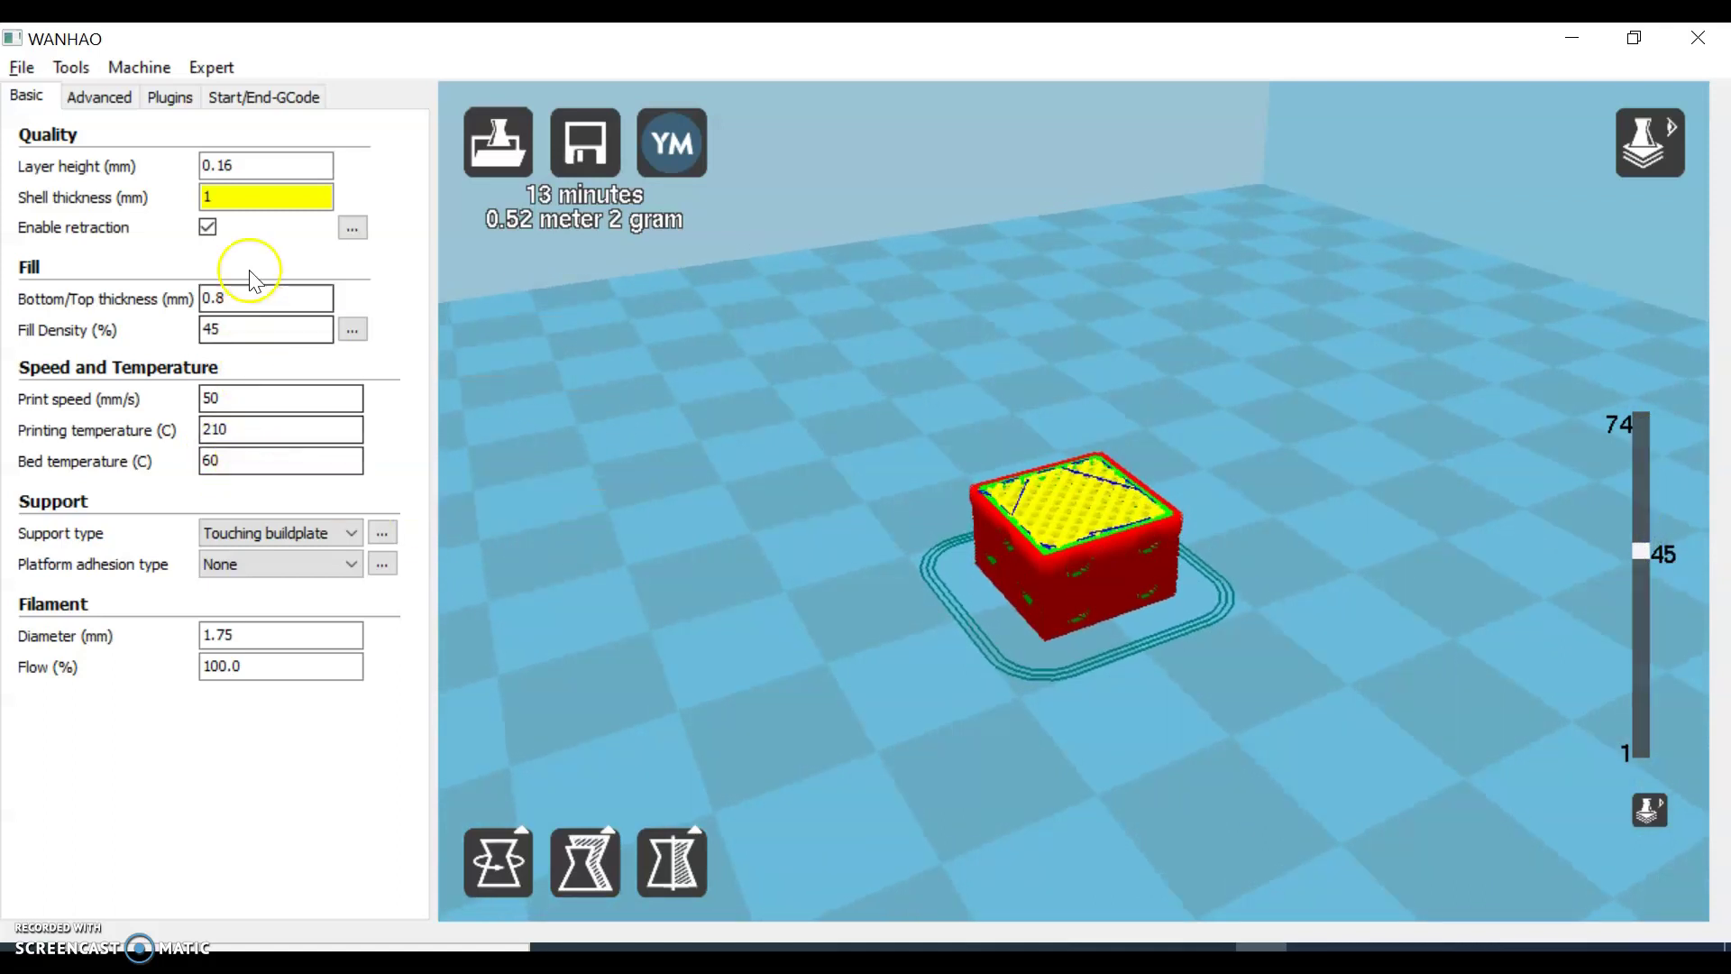
- Check the nozzle size in the advanced settings, and set the basic shell thickness to 1.2 mm
{"action": "left_click", "coordinate": [233, 199]}
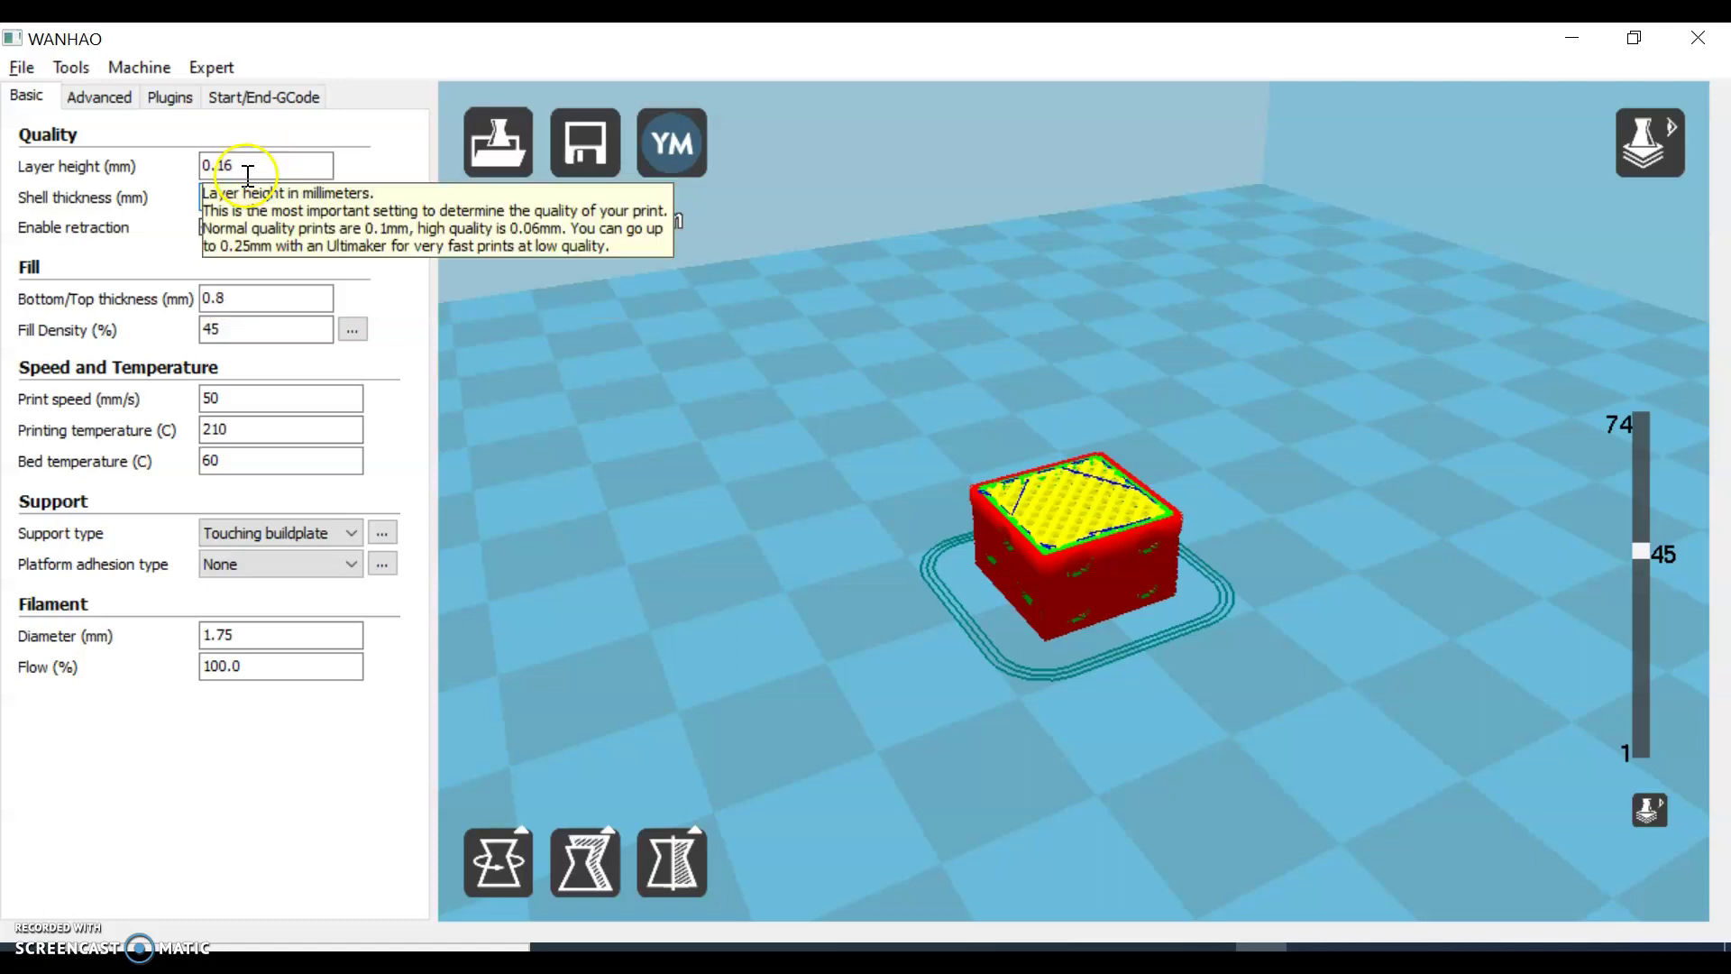
{"action": "left_click", "coordinate": [100, 96]}
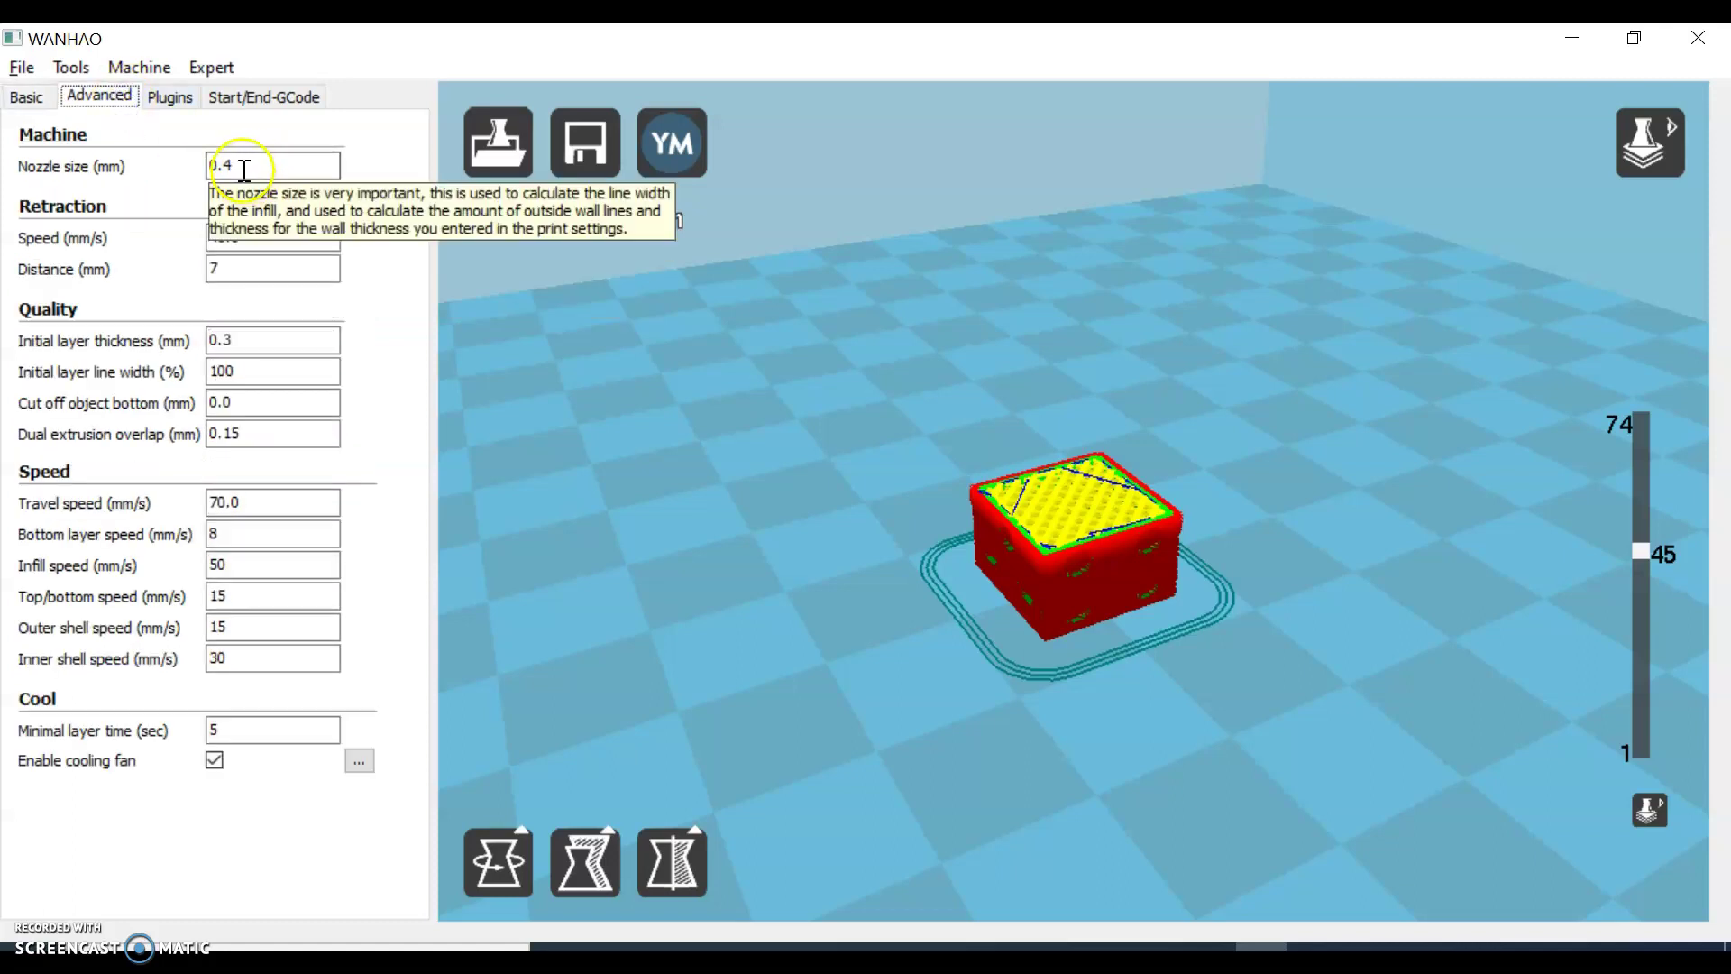
{"action": "left_click", "coordinate": [25, 96]}
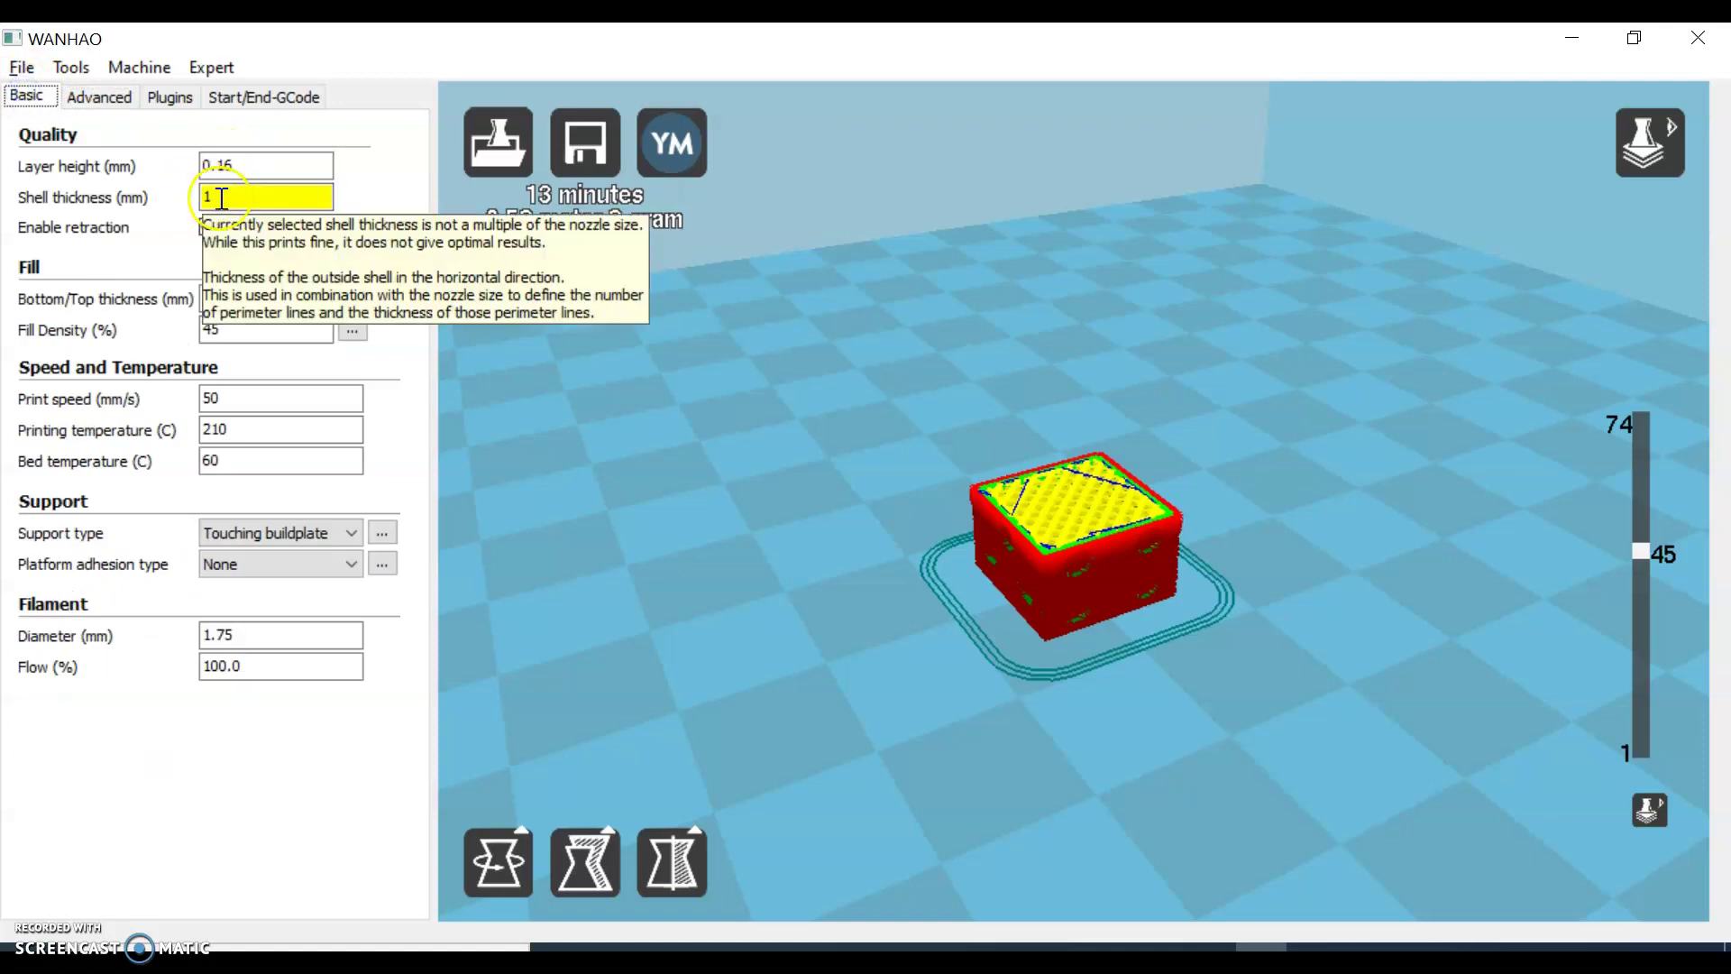
{"action": "type", "text": ".2"}
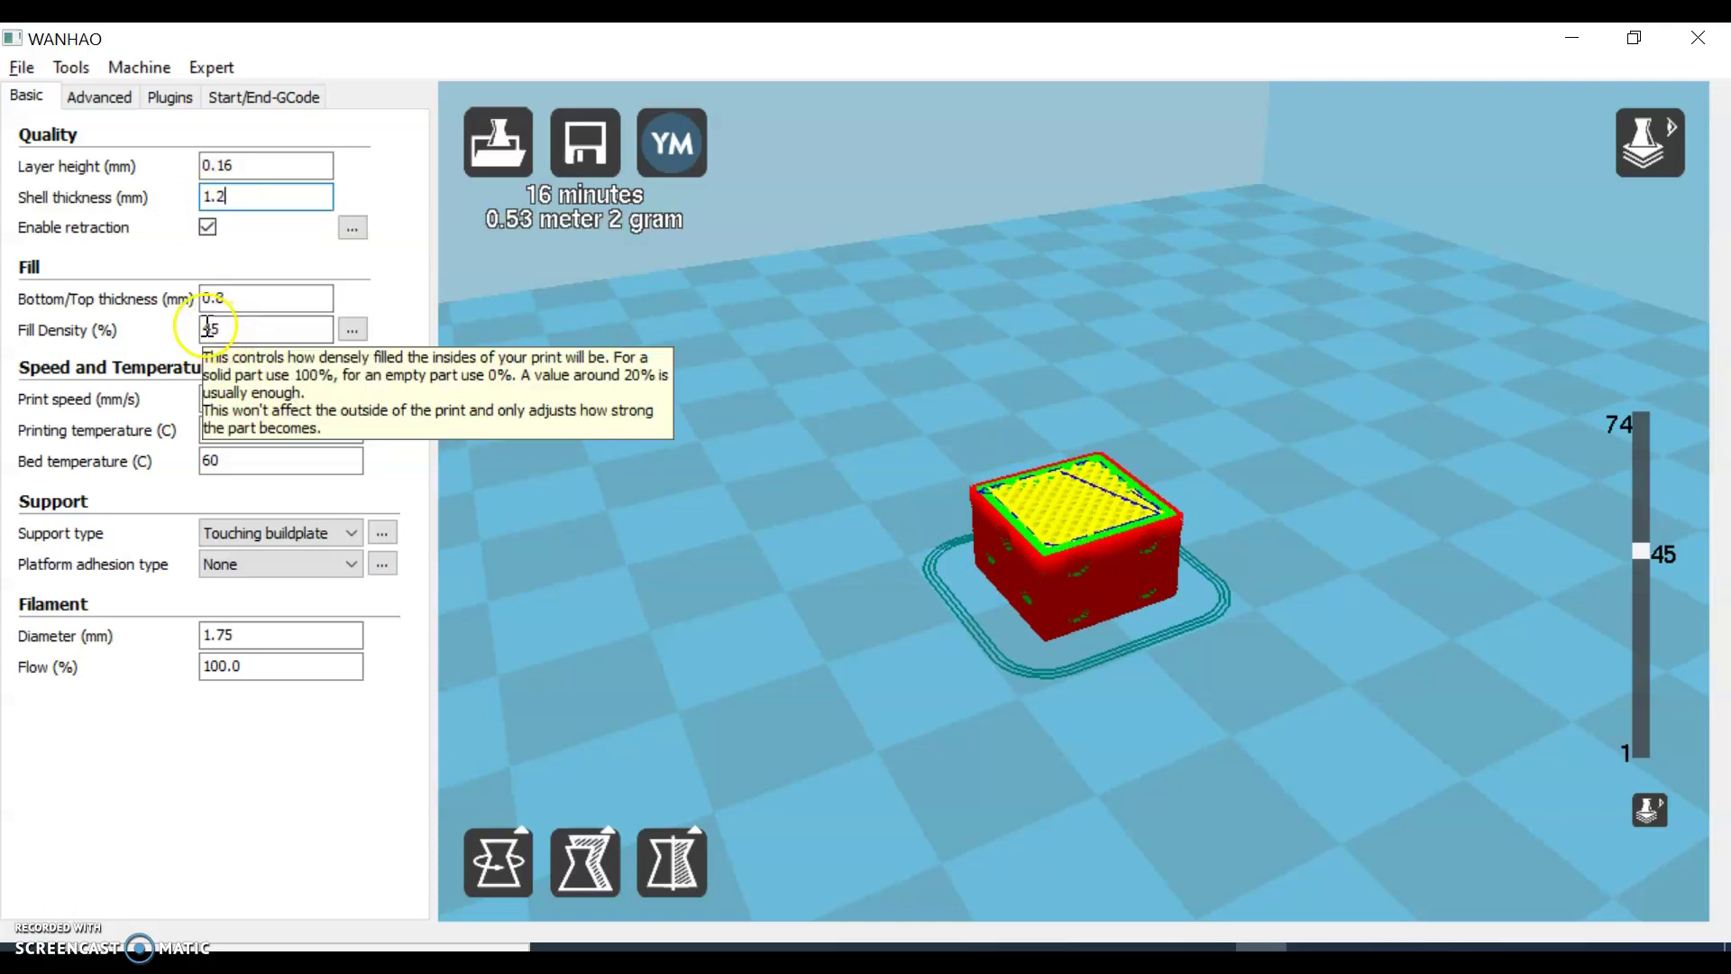
- Set the fill density to 15% and inspect the dice's infill up close at layer 28
{"action": "left_click", "coordinate": [237, 328]}
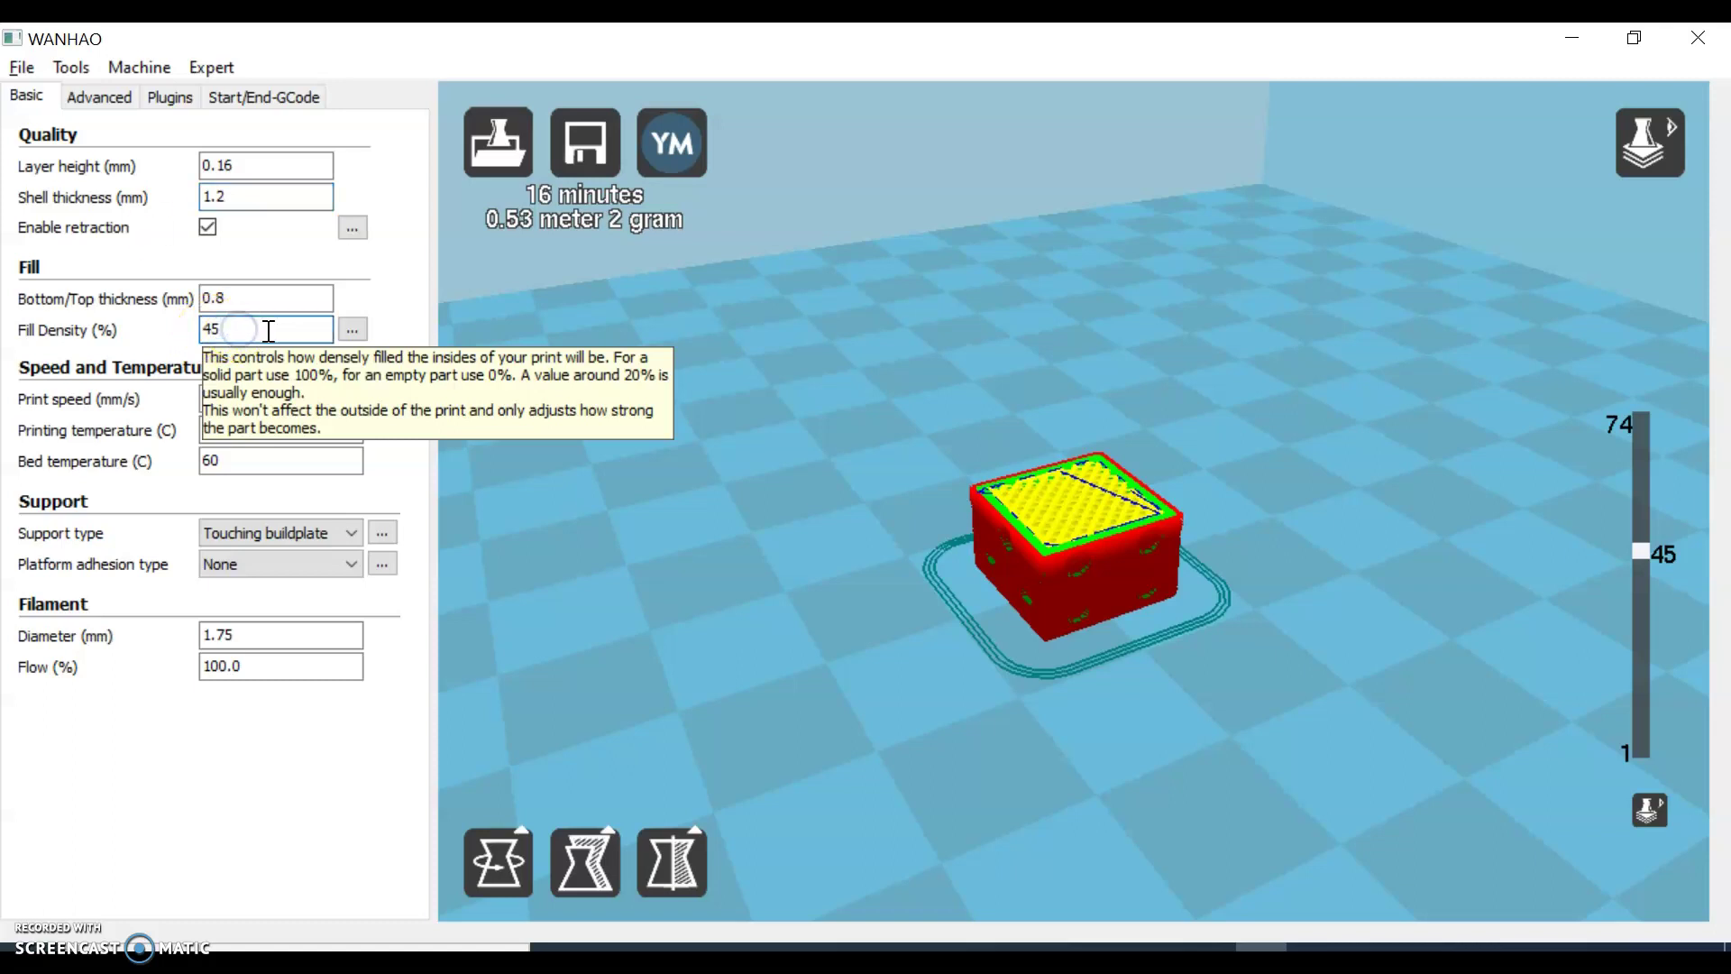
{"action": "key", "text": "BackSpace"}
{"action": "key", "text": "BackSpace"}
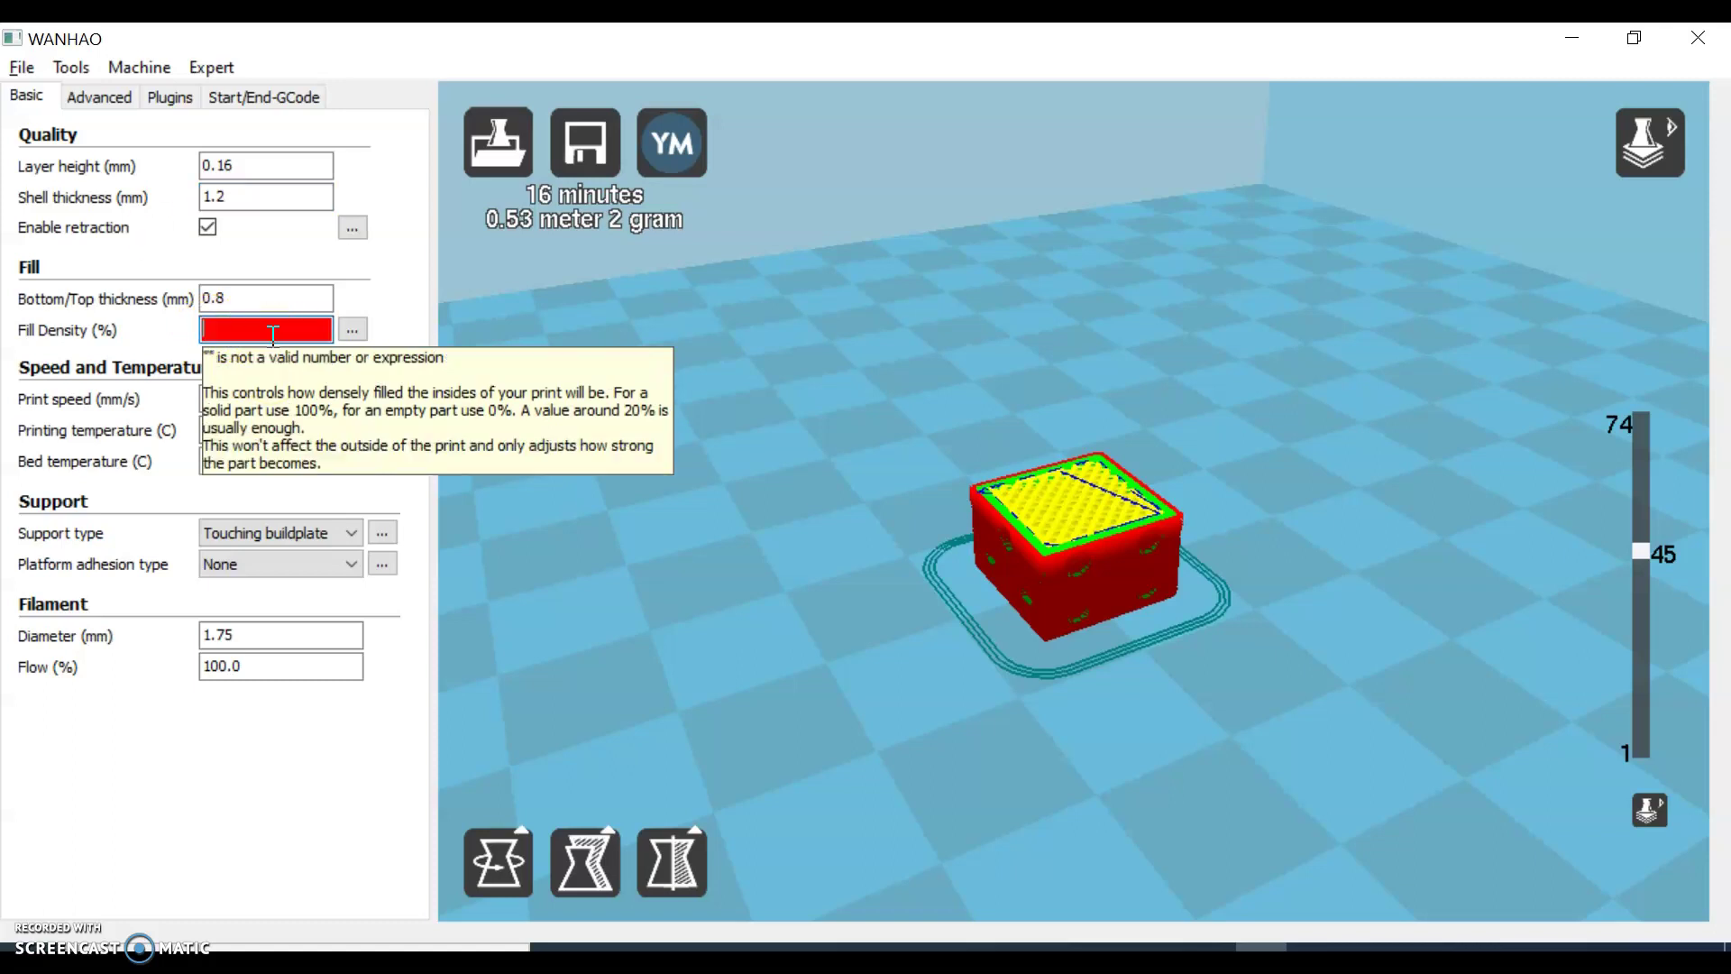
{"action": "type", "text": "15"}
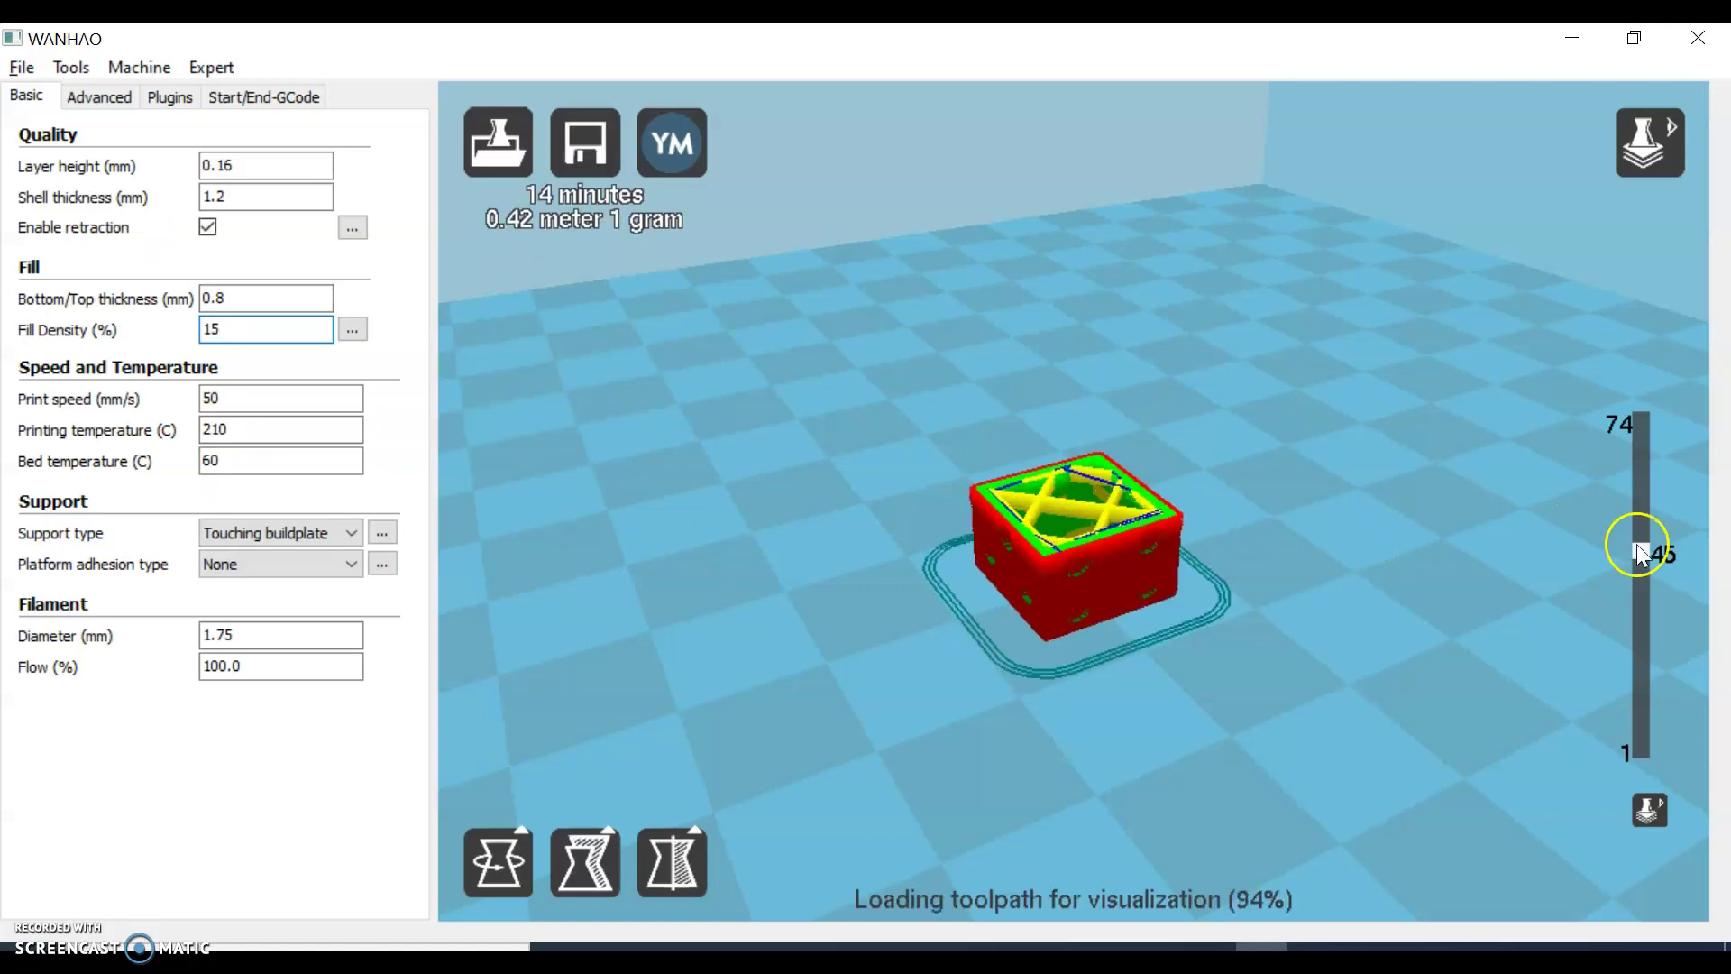
{"action": "left_click_drag", "start_coordinate": [1646, 552], "coordinate": [1666, 629]}
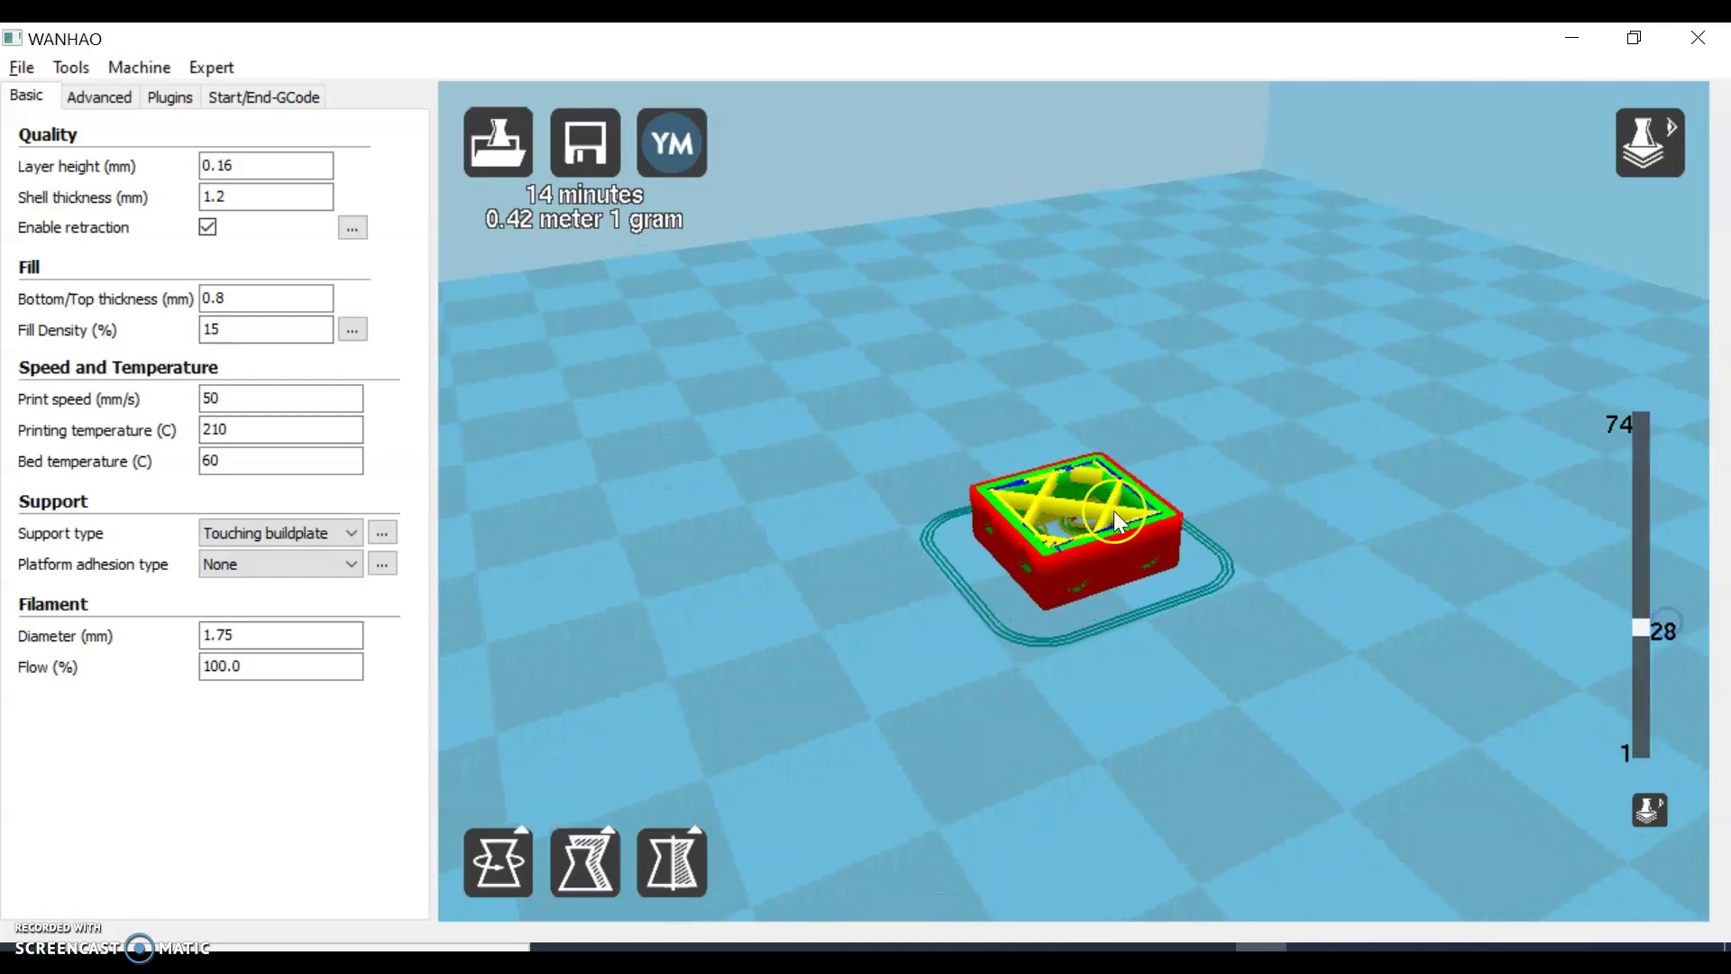
{"action": "scroll", "coordinate": [1117, 511], "scroll_direction": "up", "scroll_amount": 5}
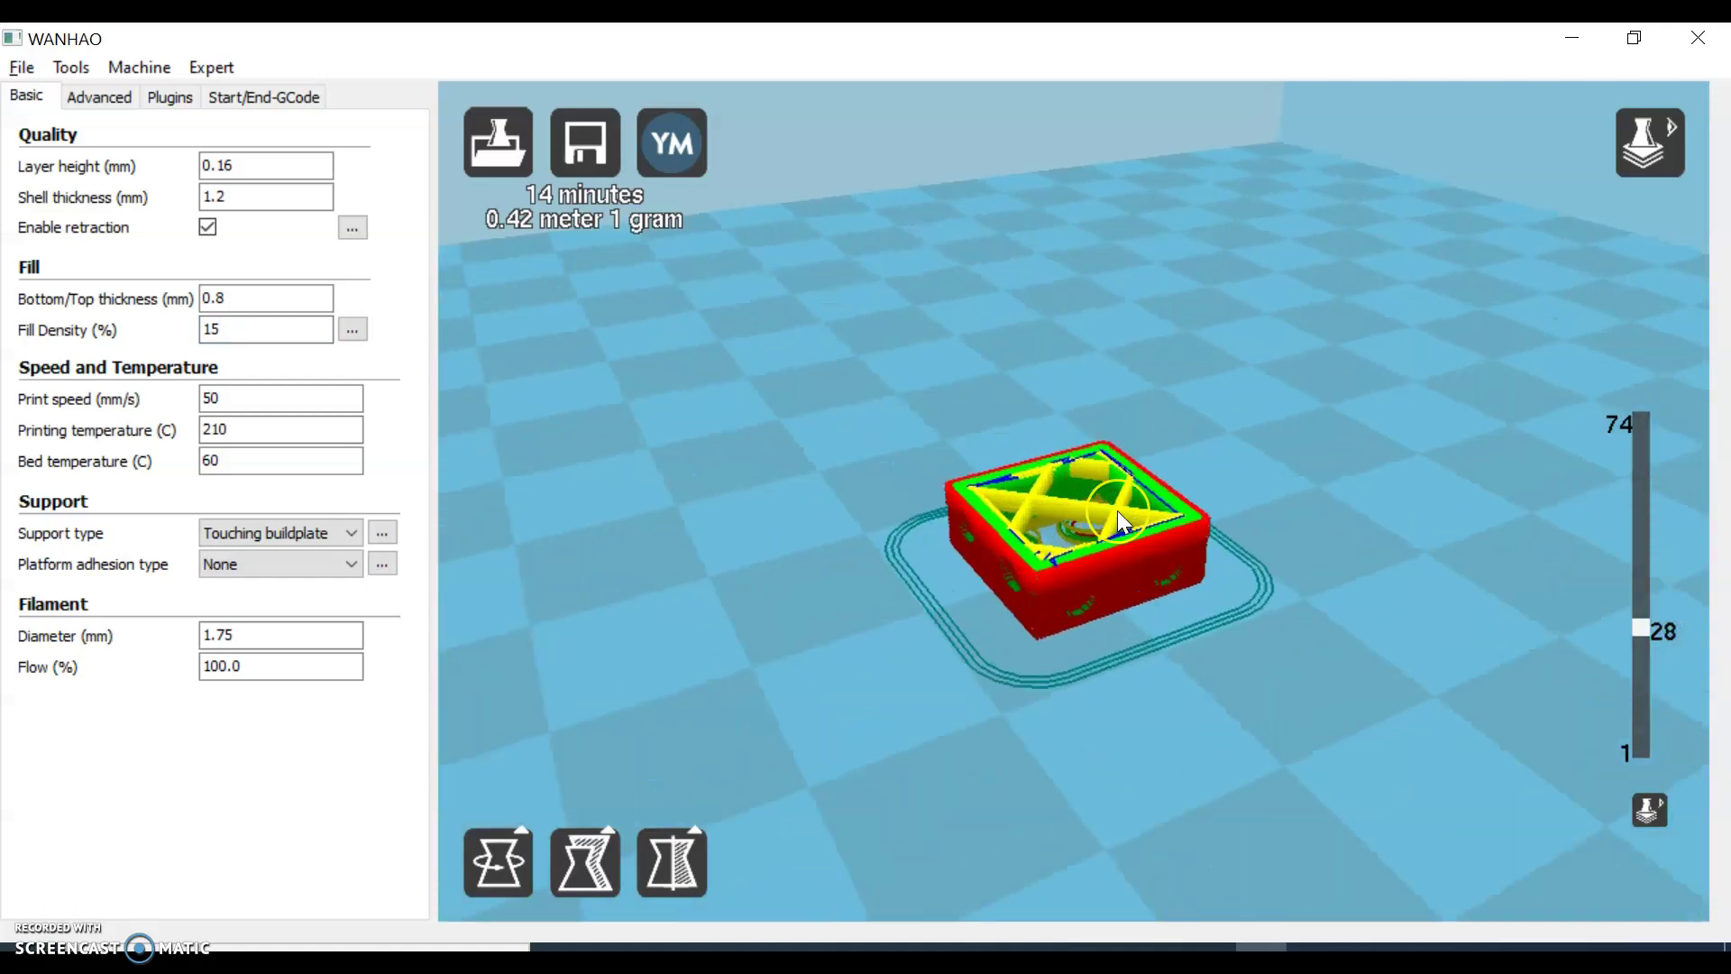
{"action": "scroll", "coordinate": [1117, 510], "scroll_direction": "up", "scroll_amount": 1}
{"action": "left_click", "coordinate": [1134, 634]}
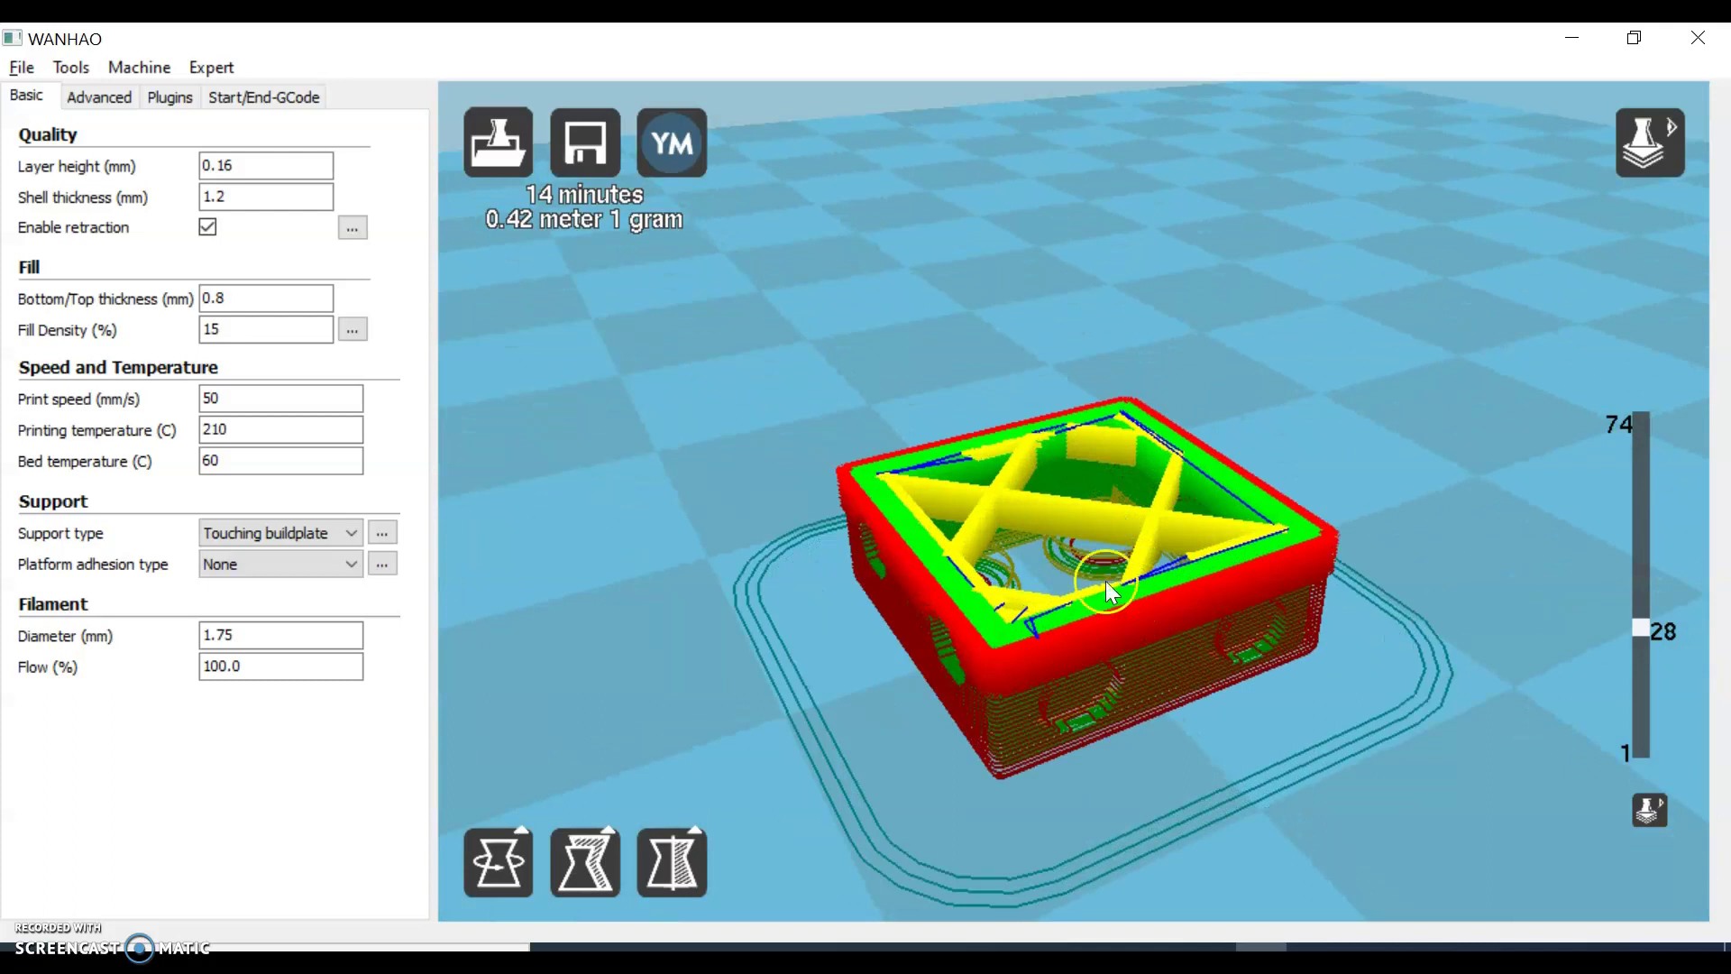
- Set the fill density to 60% and preview the infill at layer 35
{"action": "left_click", "coordinate": [218, 329]}
{"action": "key", "text": "BackSpace"}
{"action": "key", "text": "BackSpace"}
{"action": "type", "text": "60"}
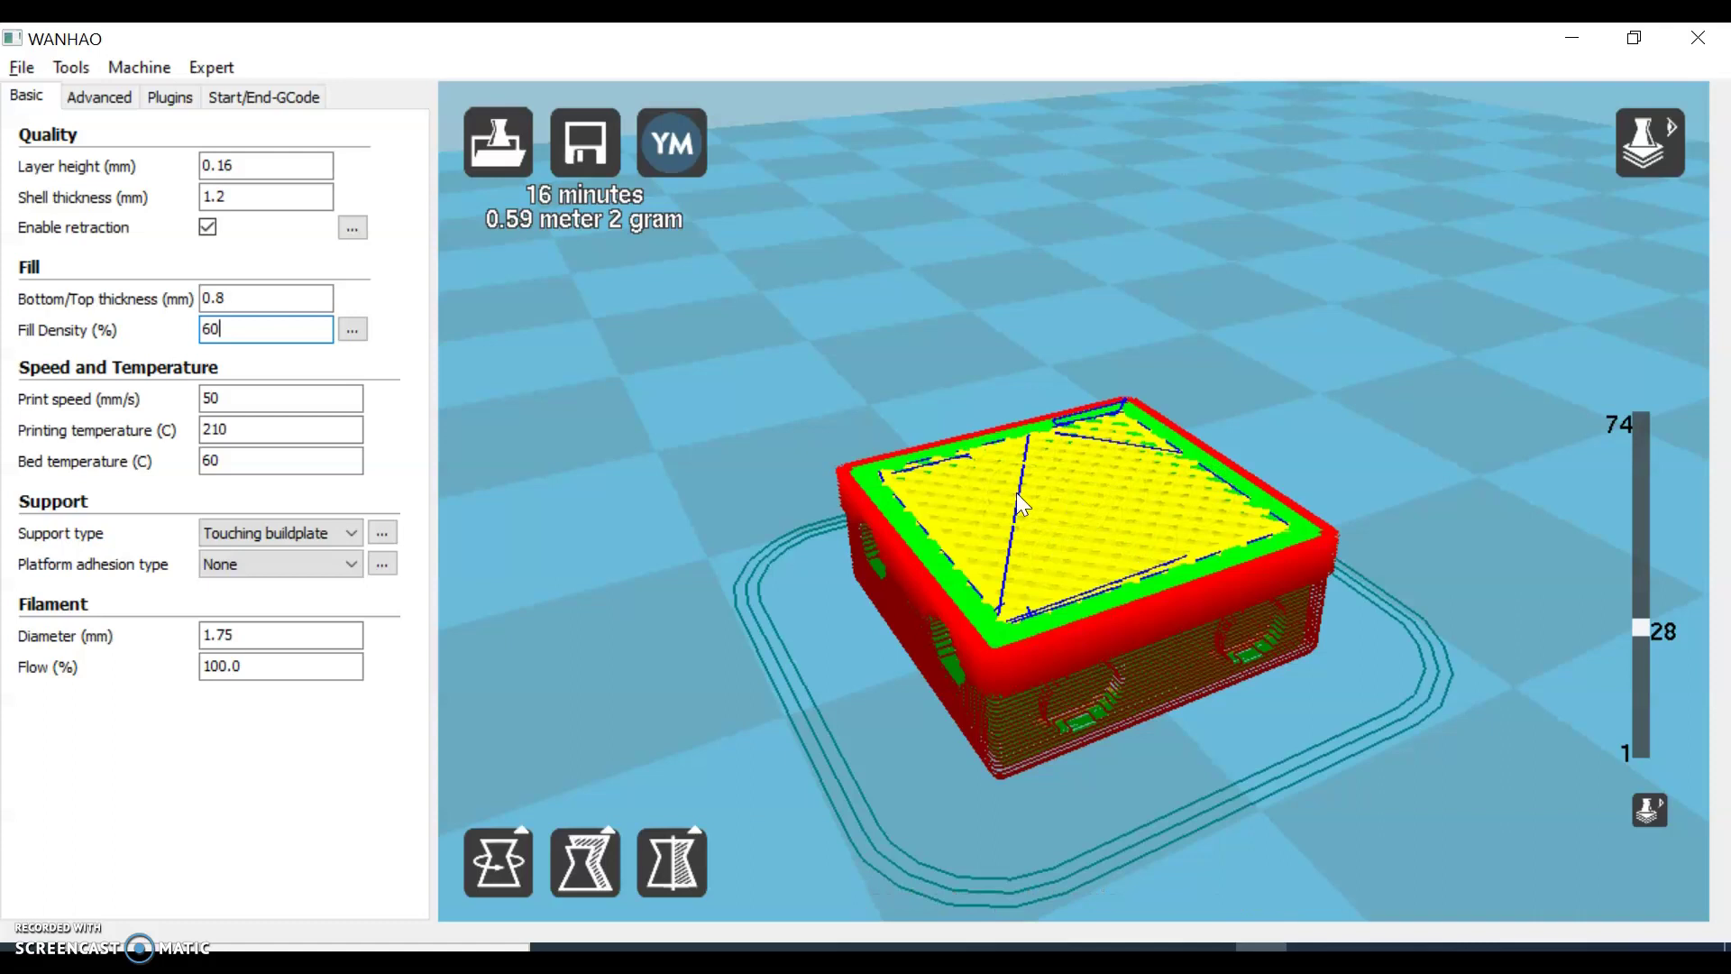
{"action": "left_click_drag", "start_coordinate": [1631, 615], "coordinate": [1636, 580]}
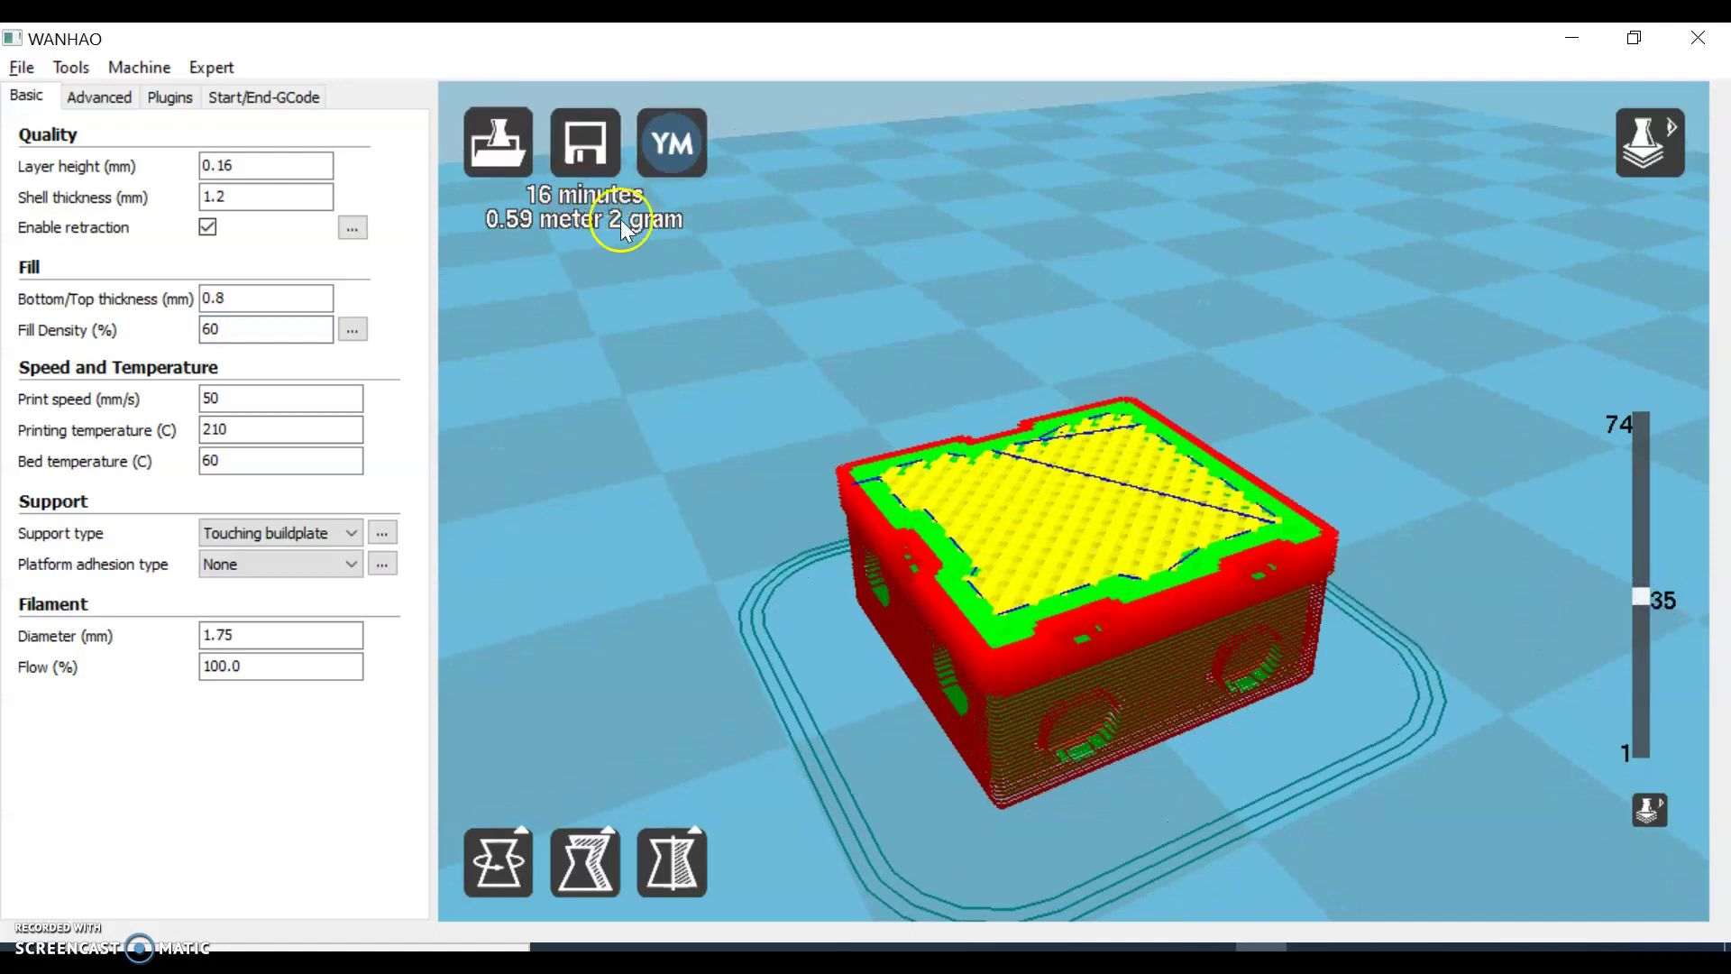
- Set the fill density to 100% for a solid dice
{"action": "mouse_move", "coordinate": [260, 327]}
{"action": "left_click_drag", "start_coordinate": [261, 327], "coordinate": [169, 328]}
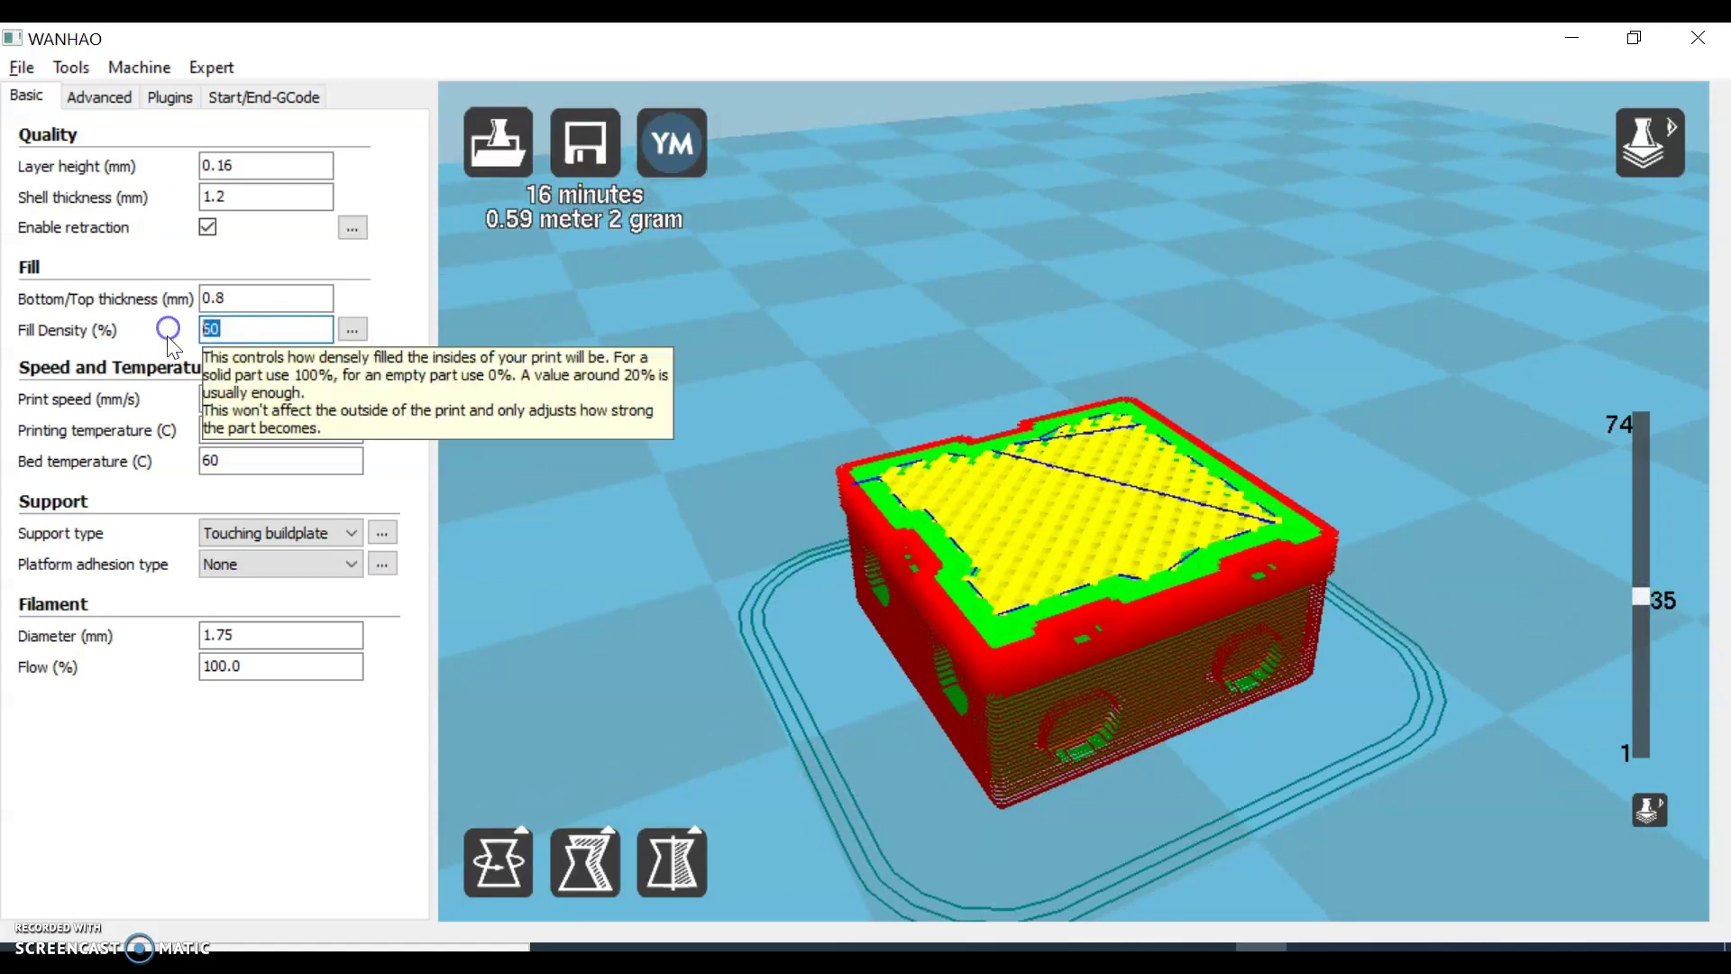
{"action": "type", "text": "100"}
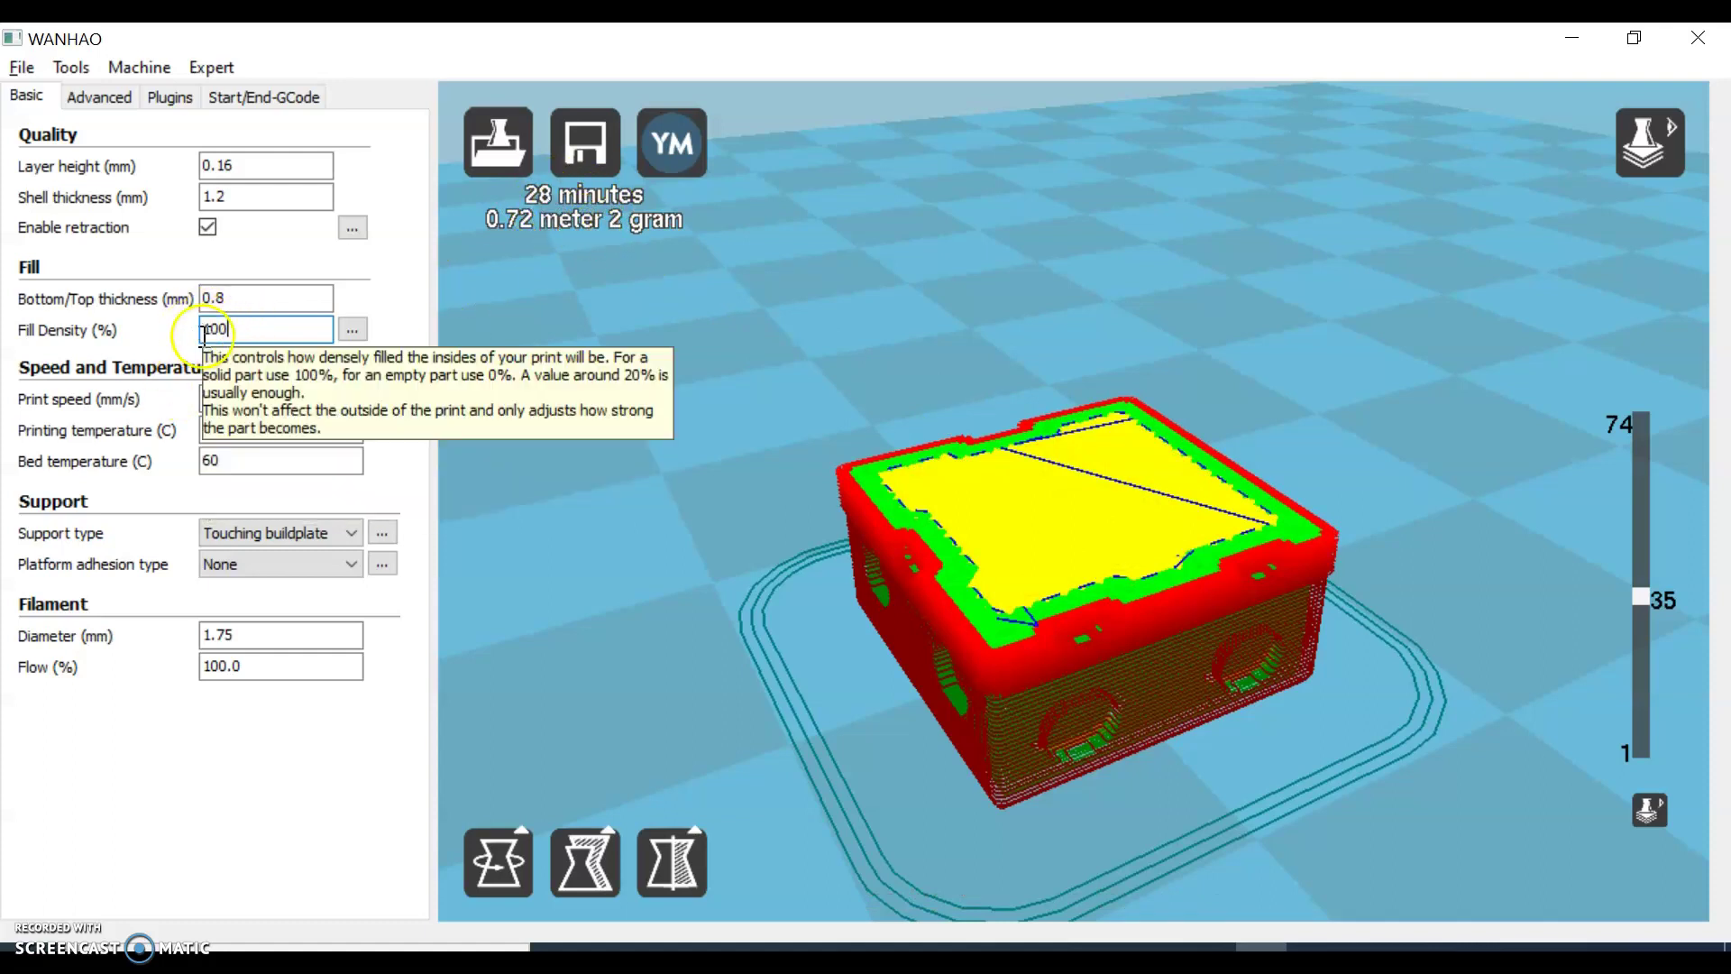
- Set the fill density to 30%
{"action": "left_click", "coordinate": [249, 328]}
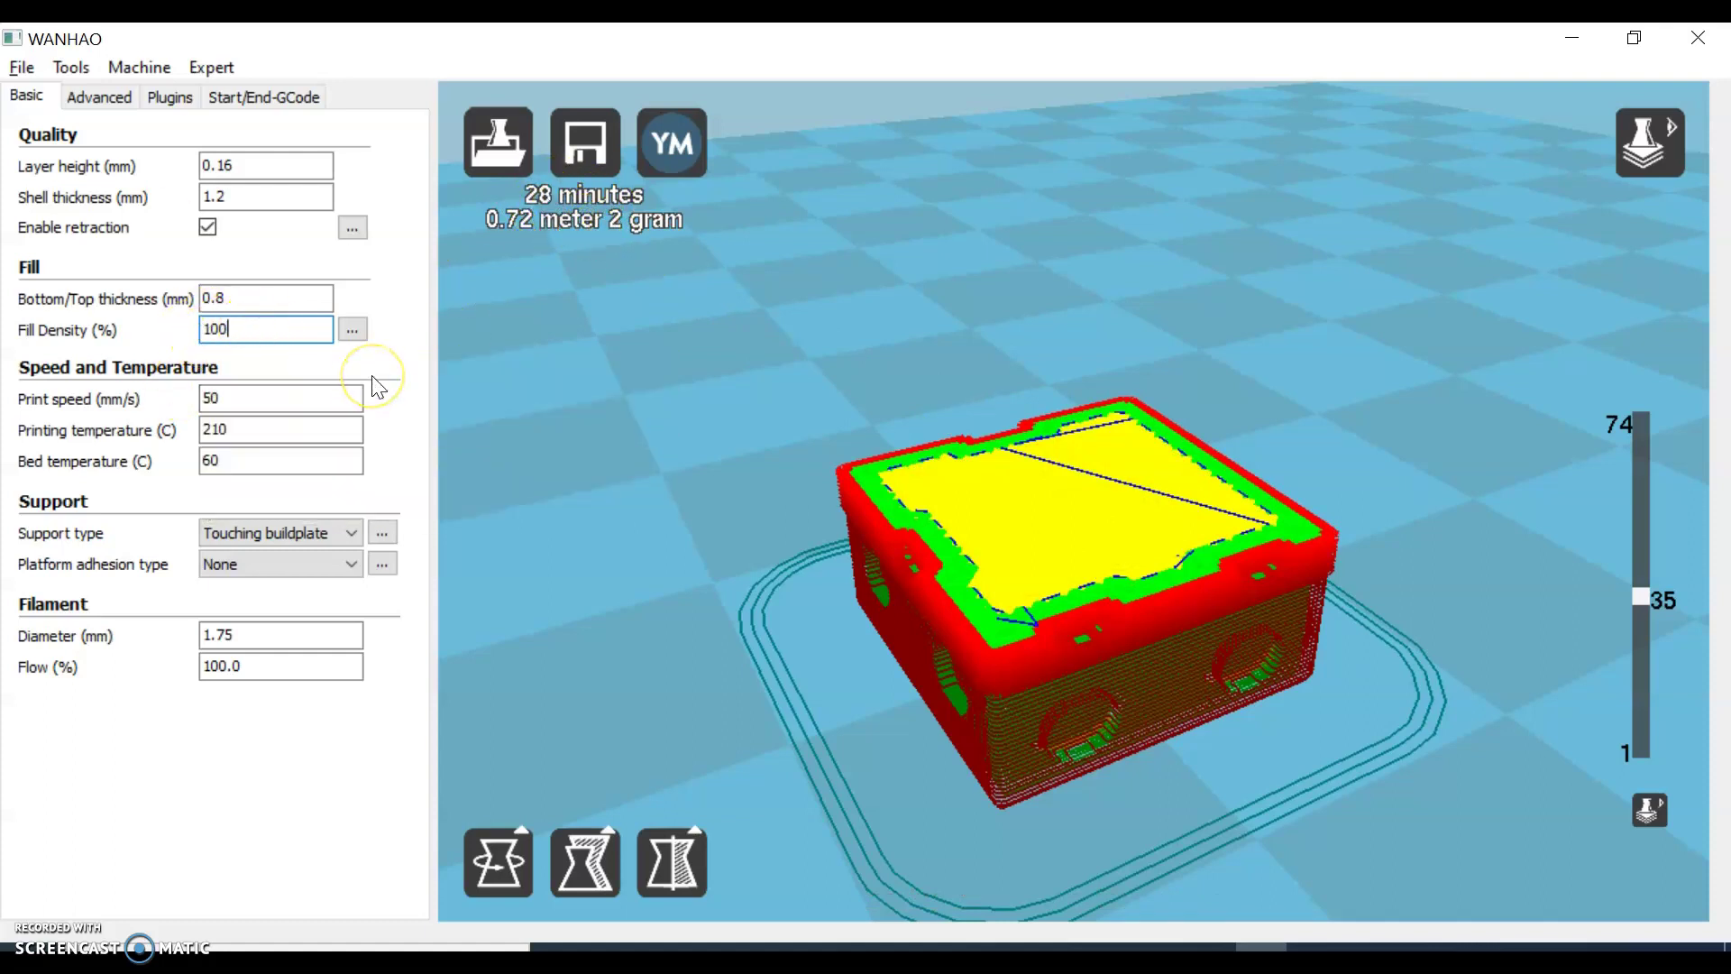
{"action": "key", "text": "BackSpace"}
{"action": "key", "text": "BackSpace"}
{"action": "key", "text": "BackSpace"}
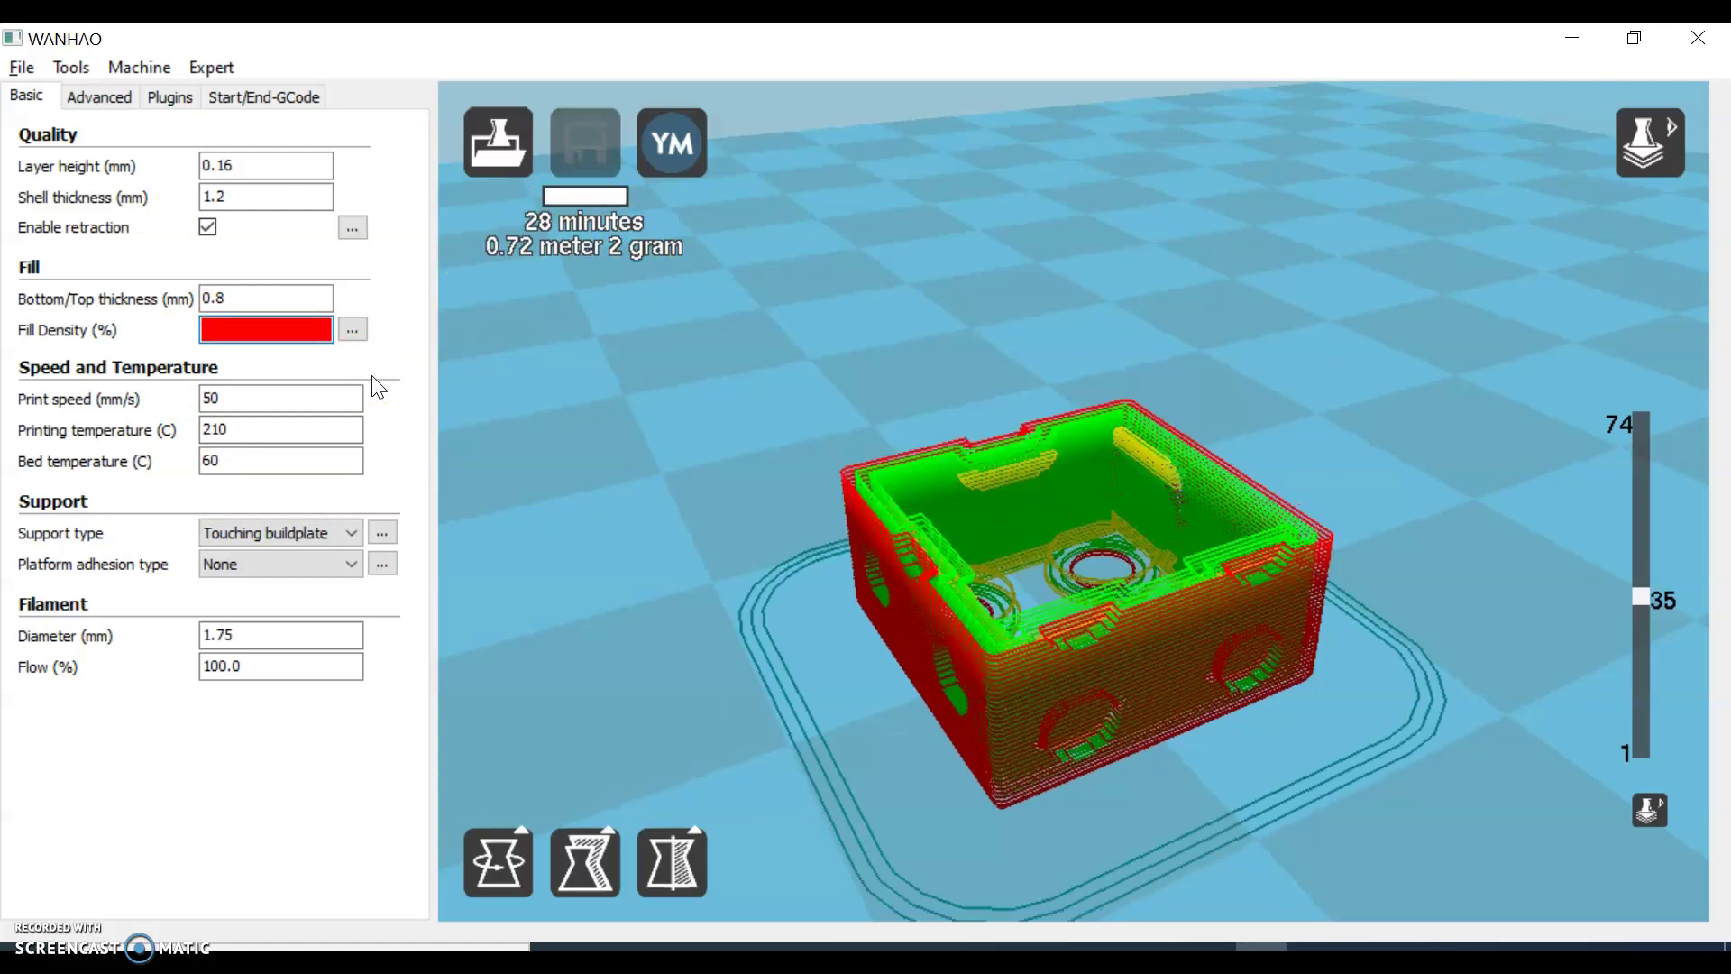
{"action": "type", "text": "30"}
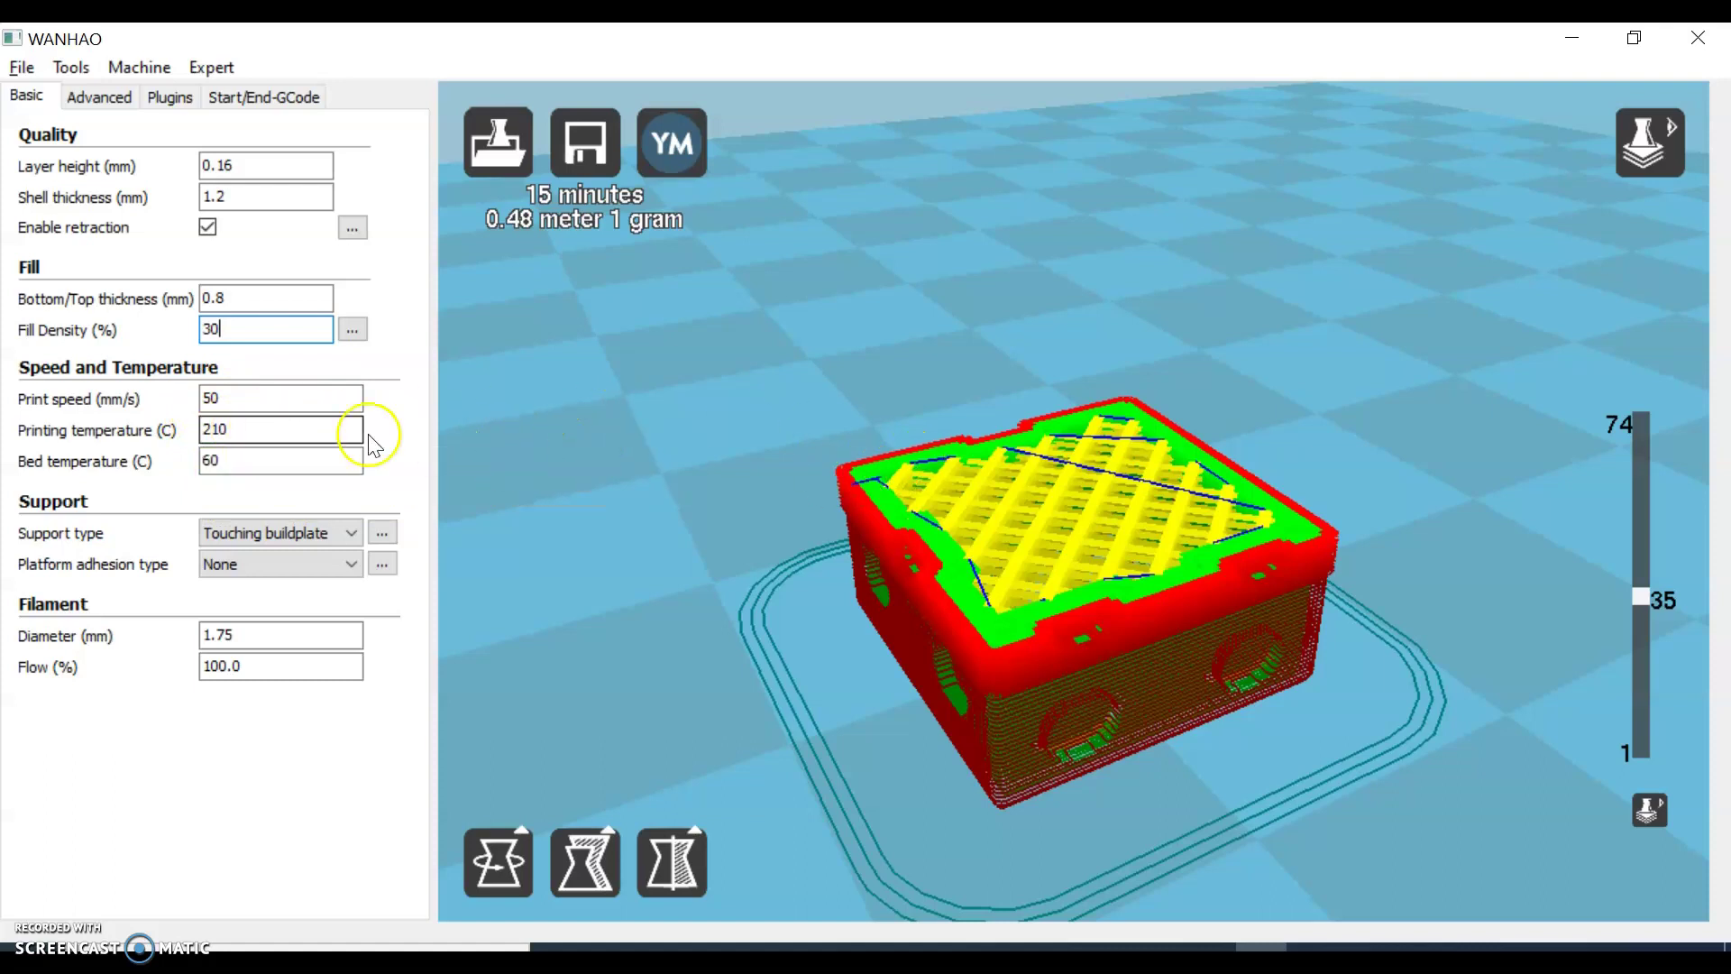
- Check the printing temperature setting, preview the dice at layer 51, and review the start.gcode script before returning to the basic settings
{"action": "left_click", "coordinate": [248, 426]}
{"action": "mouse_move", "coordinate": [266, 431]}
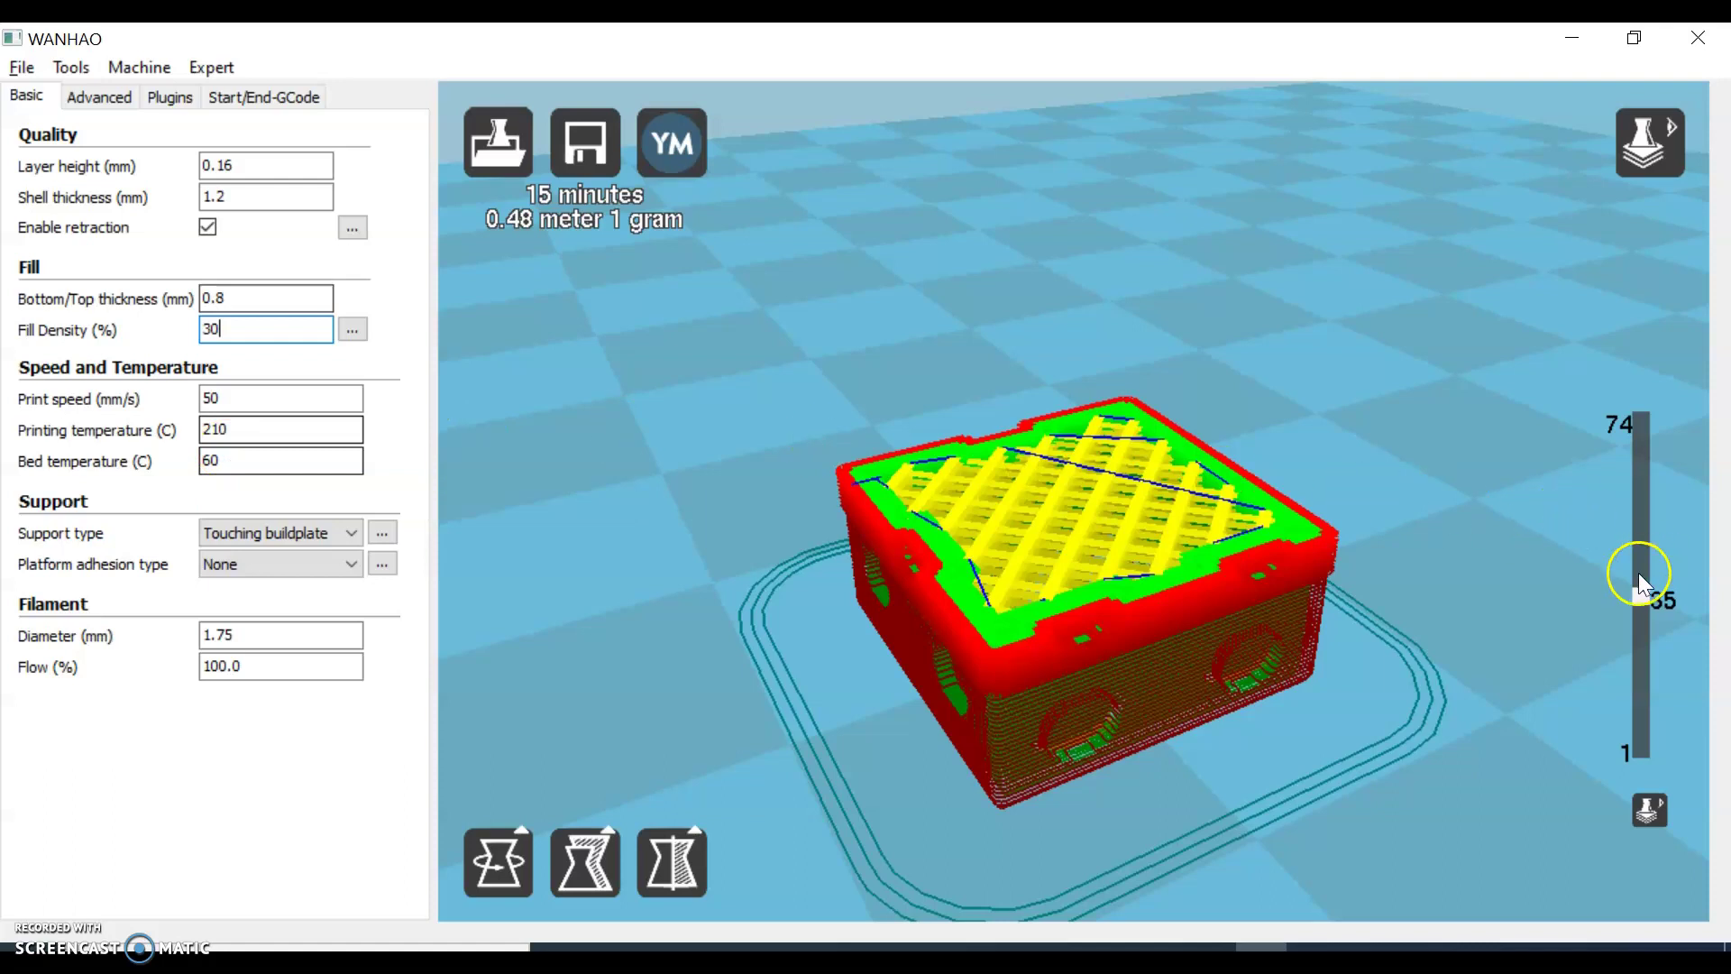
{"action": "left_click_drag", "start_coordinate": [1640, 602], "coordinate": [1673, 520]}
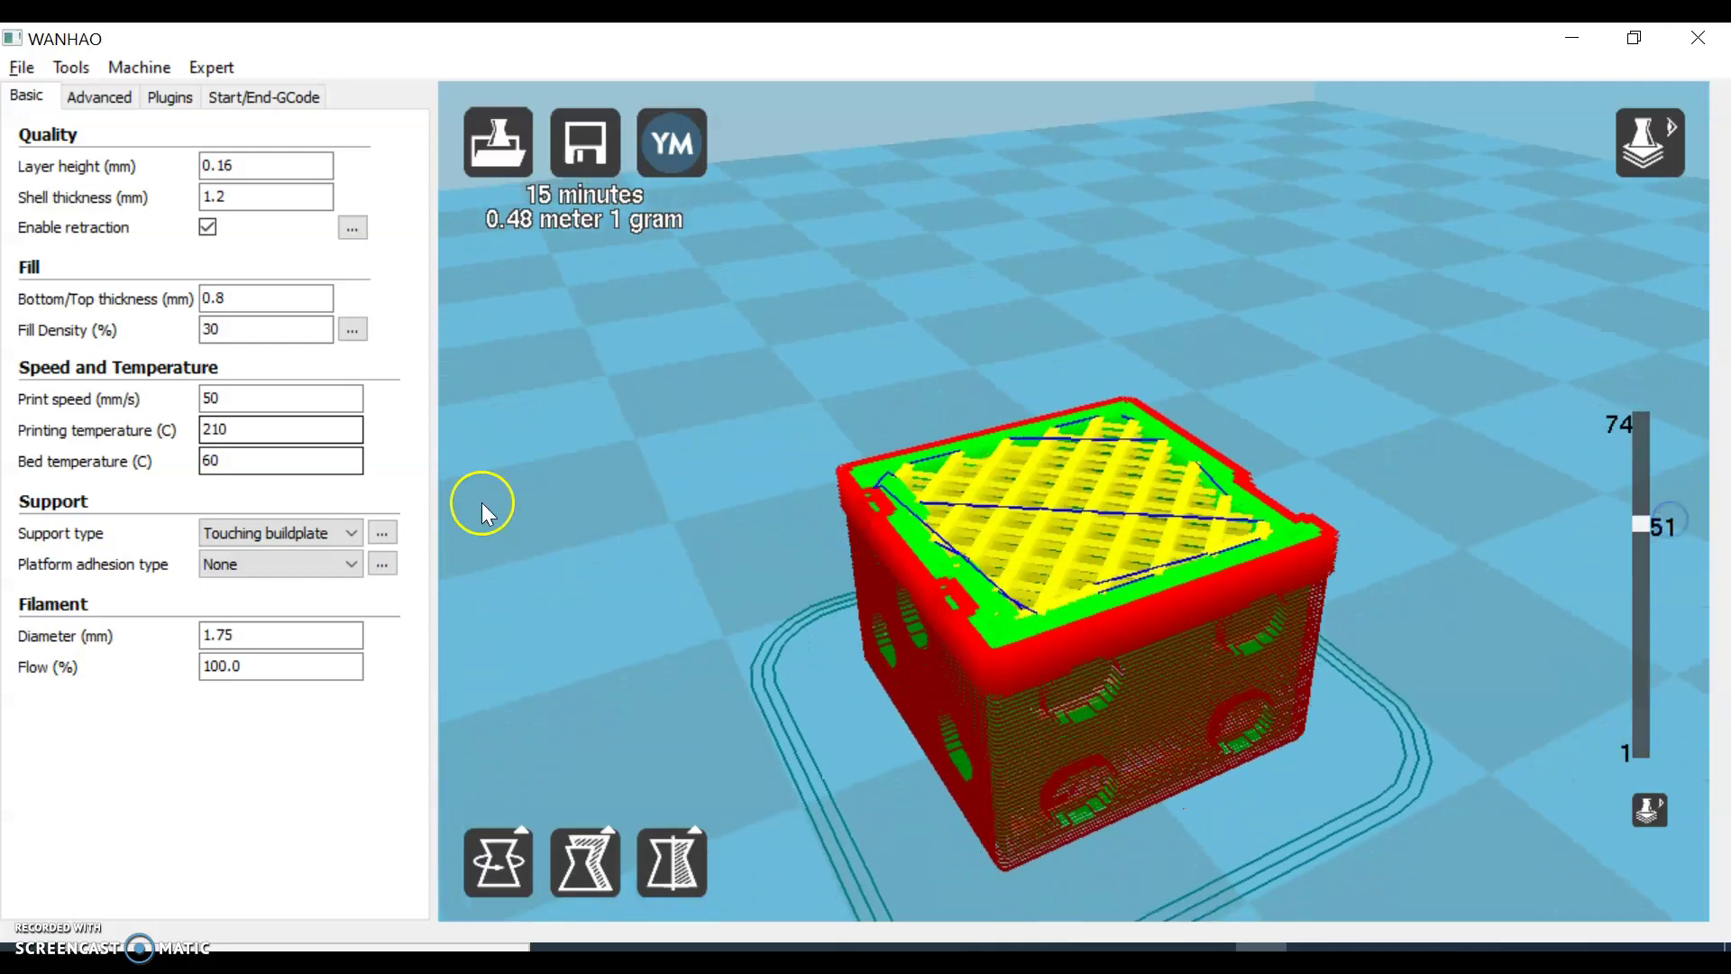
{"action": "left_click", "coordinate": [243, 97]}
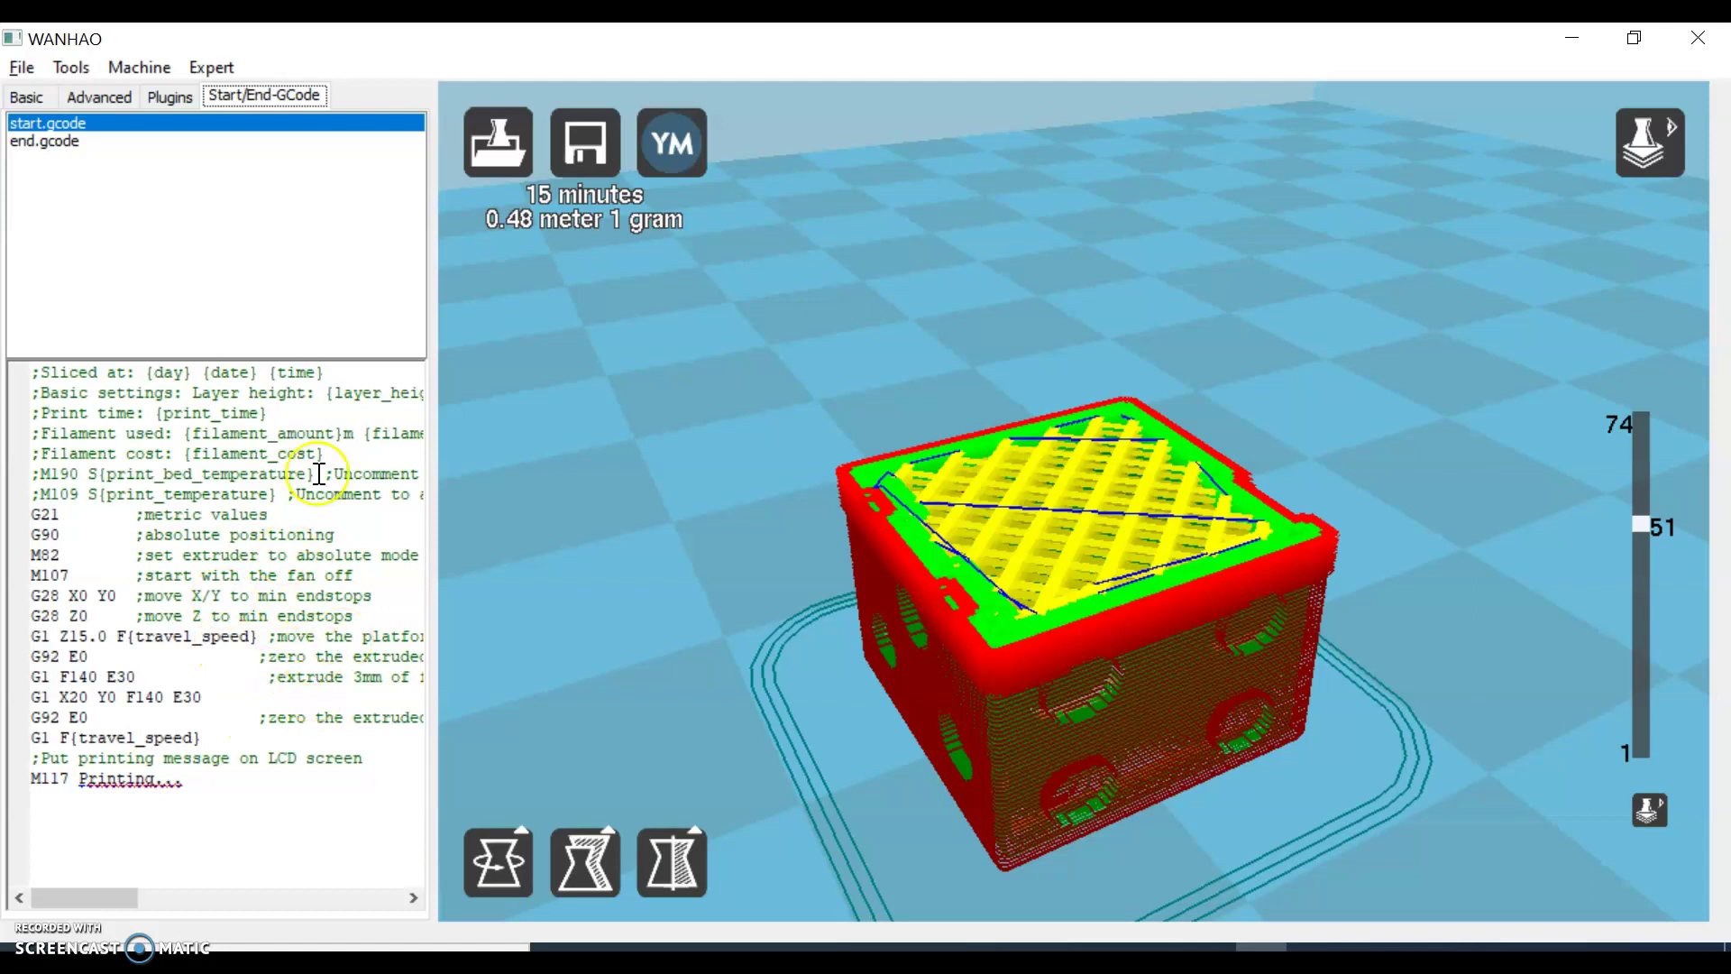
{"action": "left_click", "coordinate": [37, 97]}
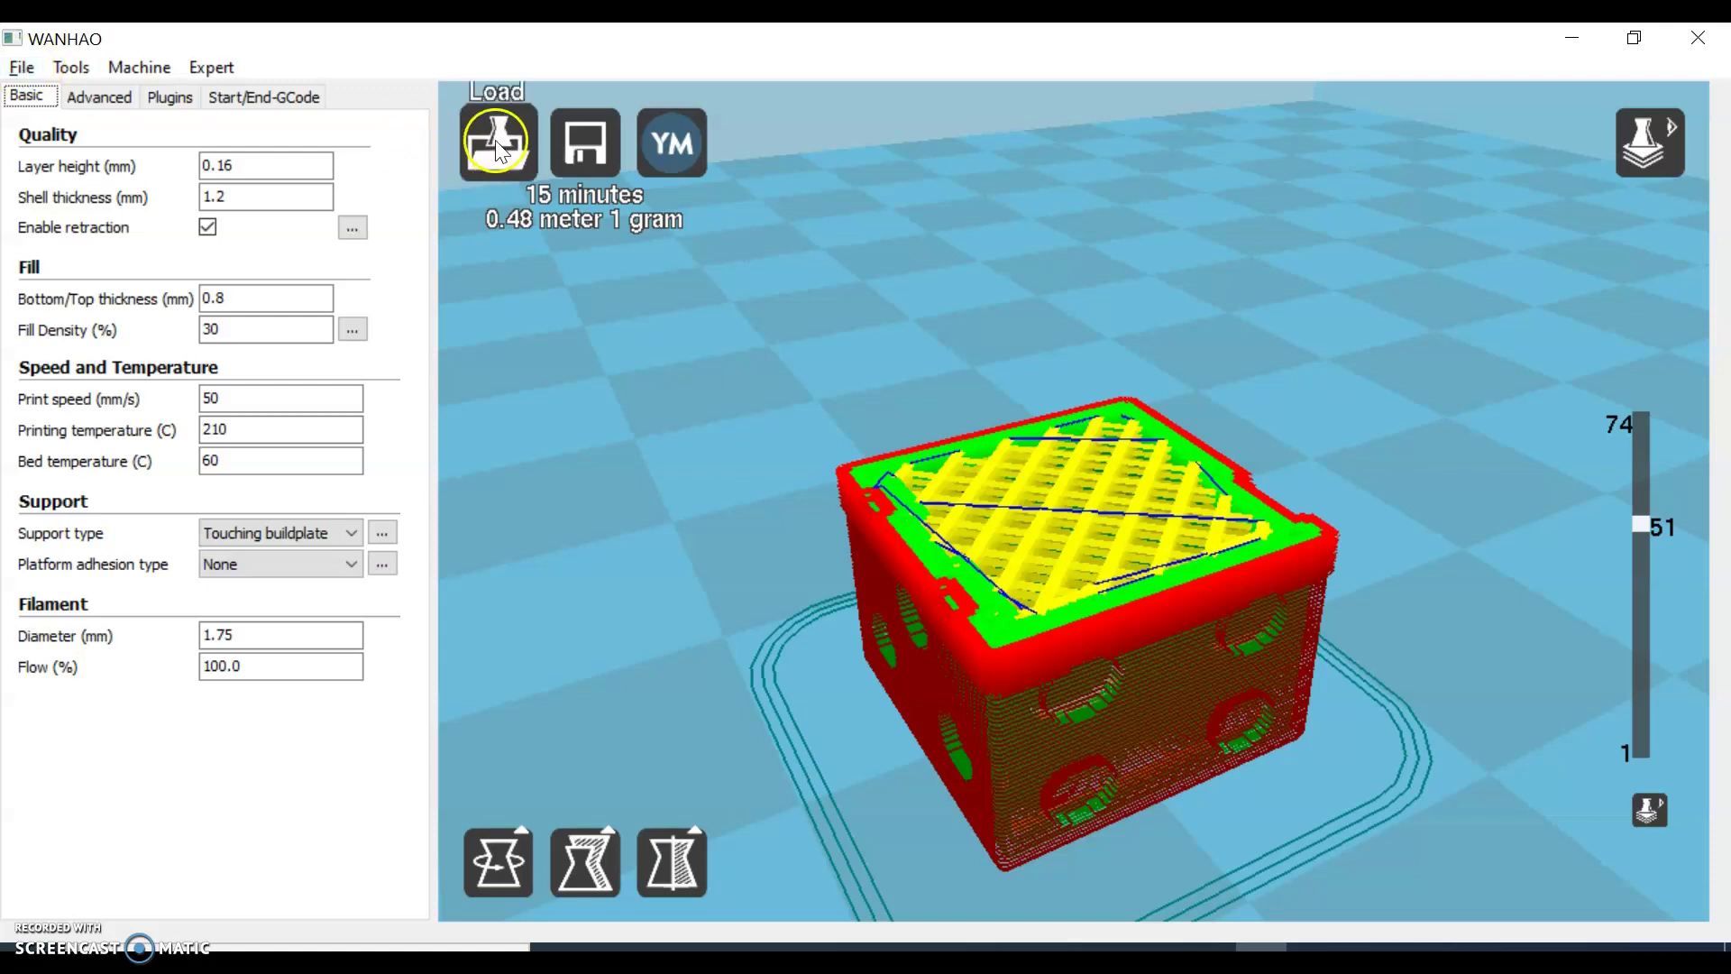
- Save the sliced toolpath as Terning.gcode in the Nedlastinger folder
{"action": "left_click", "coordinate": [586, 146]}
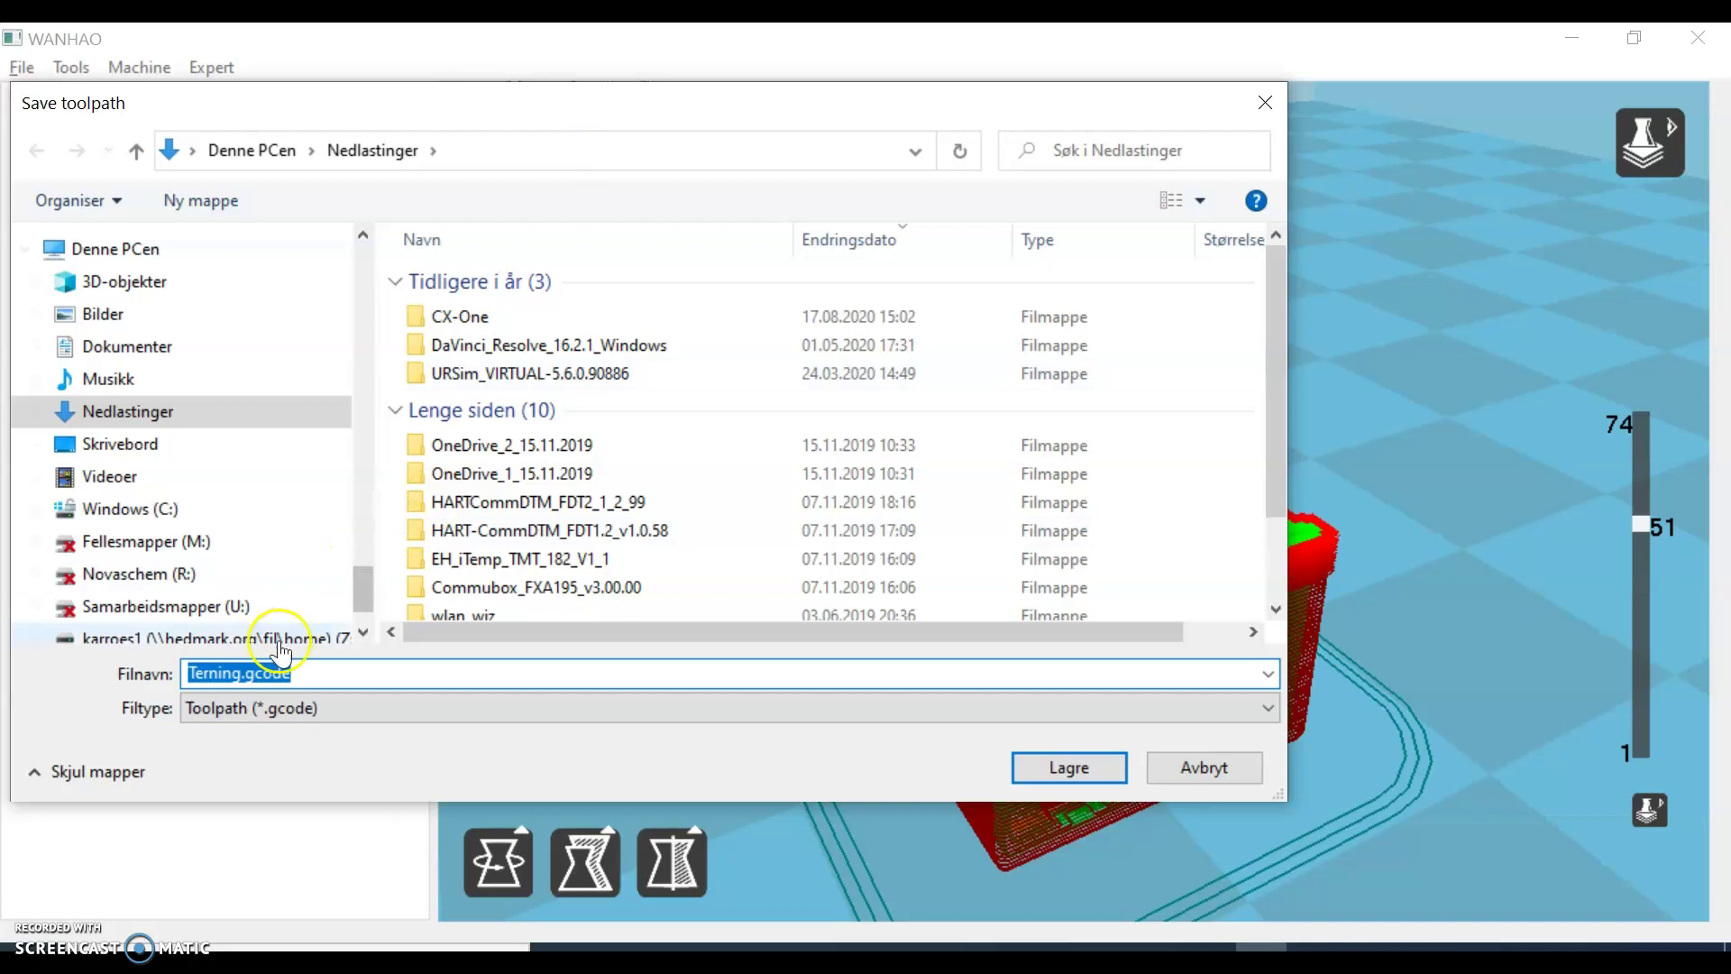
{"action": "left_click", "coordinate": [253, 672]}
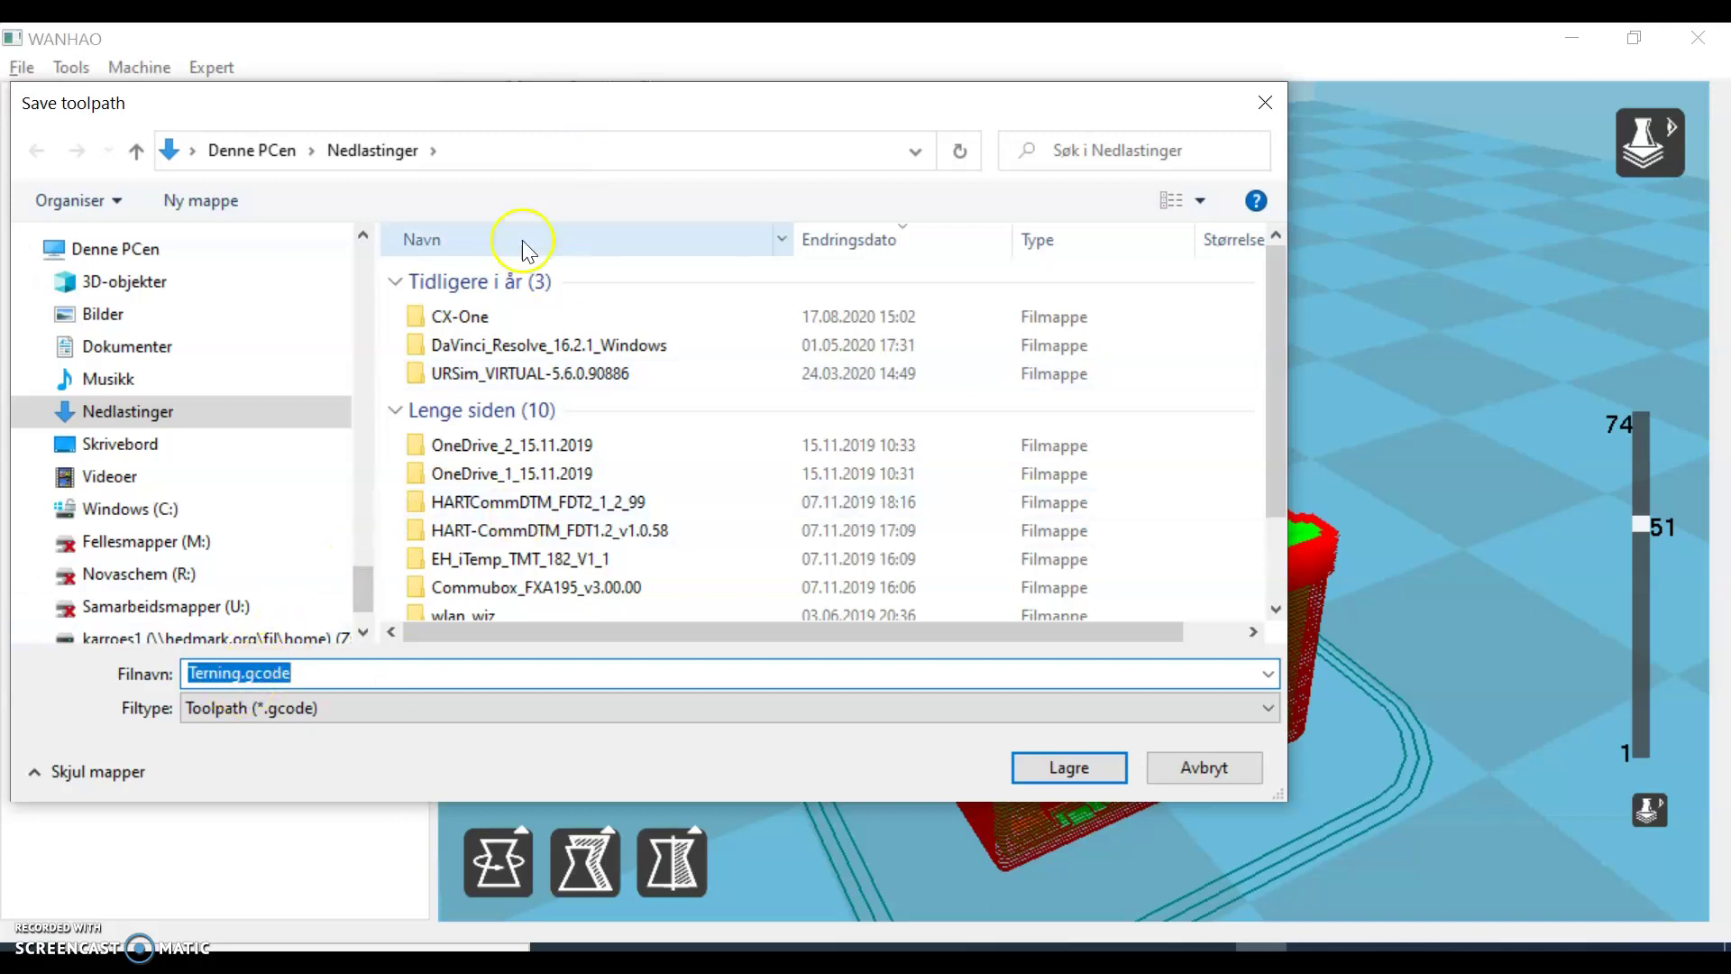
{"action": "left_click", "coordinate": [1111, 770]}
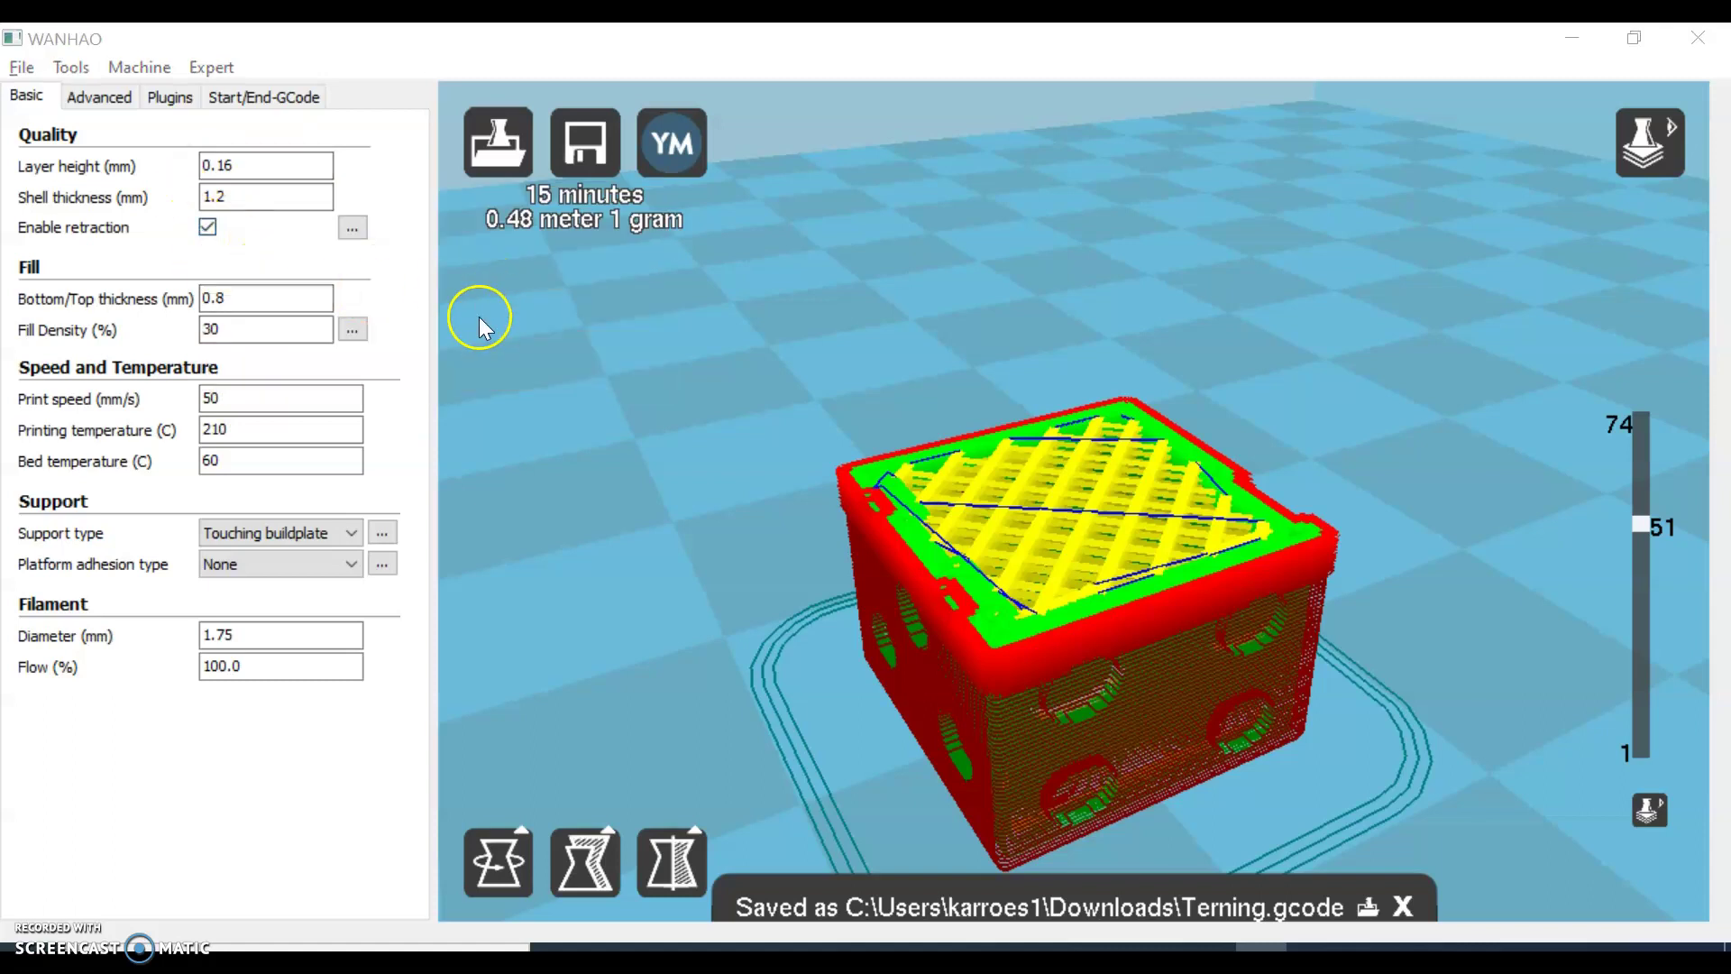
- Switch to OneNote with the Fusion360 instruction videos page
{"action": "key", "text": "alt+Tab"}
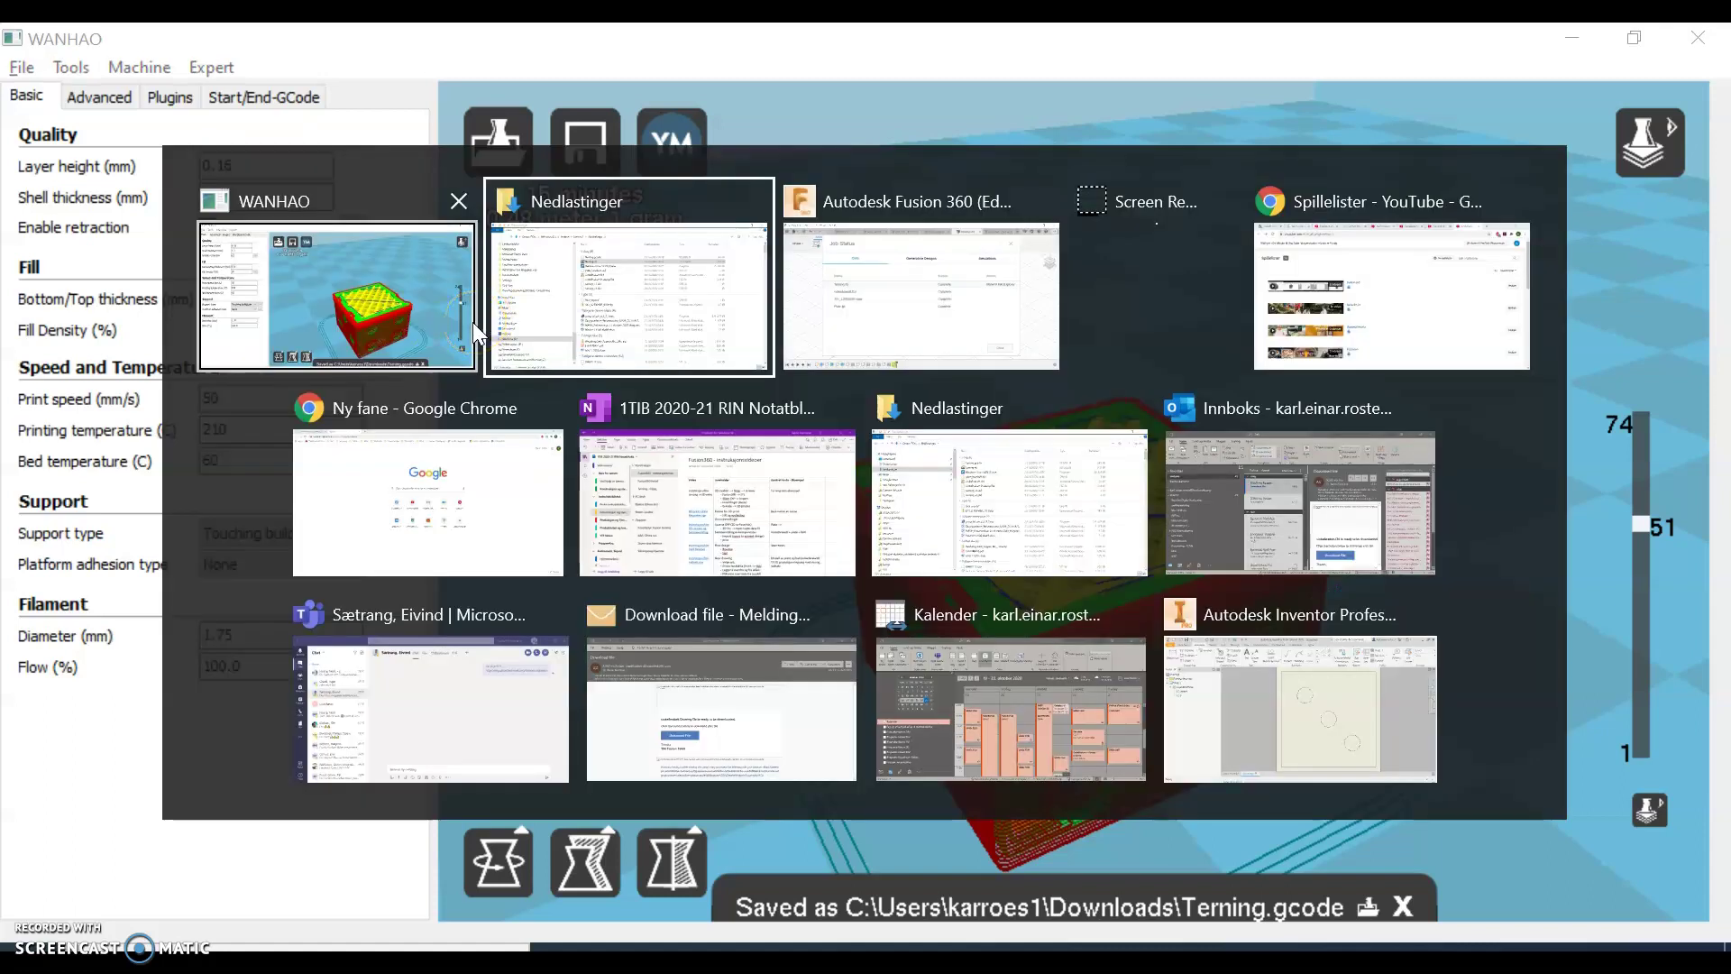
{"action": "key", "text": "alt+Tab"}
{"action": "key", "text": "alt+Tab"}
{"action": "key", "text": "alt+Tab"}
{"action": "key", "text": "alt+Tab"}
{"action": "key", "text": "alt+Tab"}
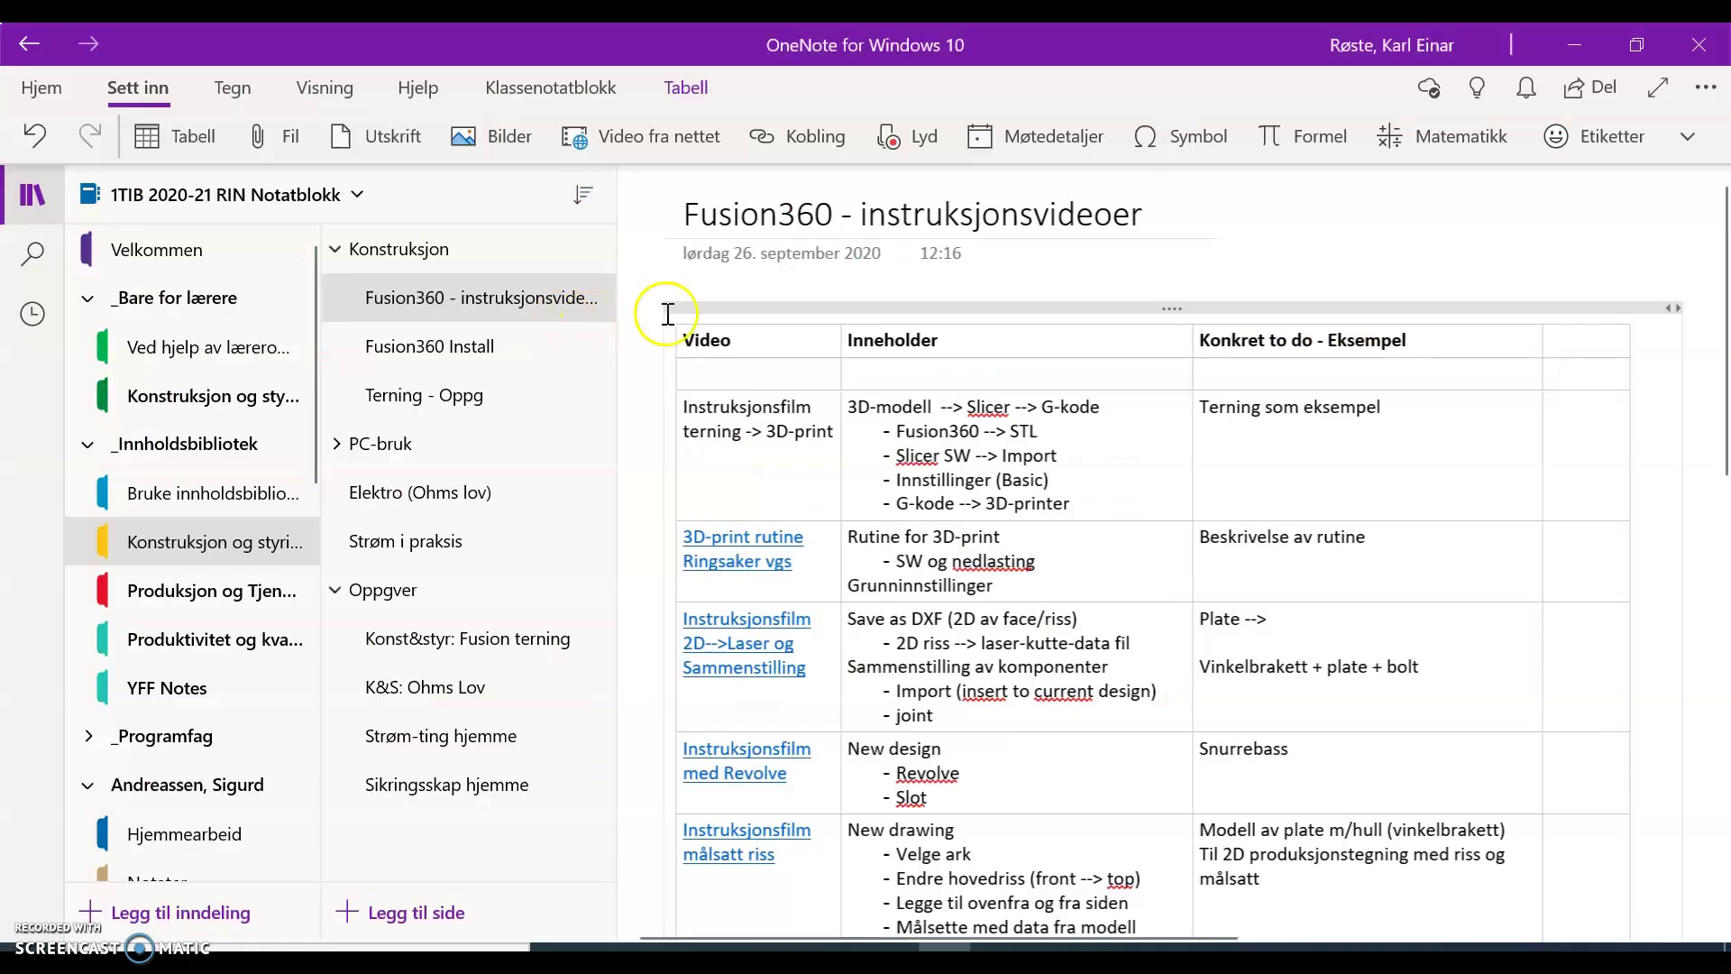
- Open the "3D-print rutine Ringsaker vgs" link and read the school's procedure for submitting 3D prints
{"action": "left_click", "coordinate": [761, 563]}
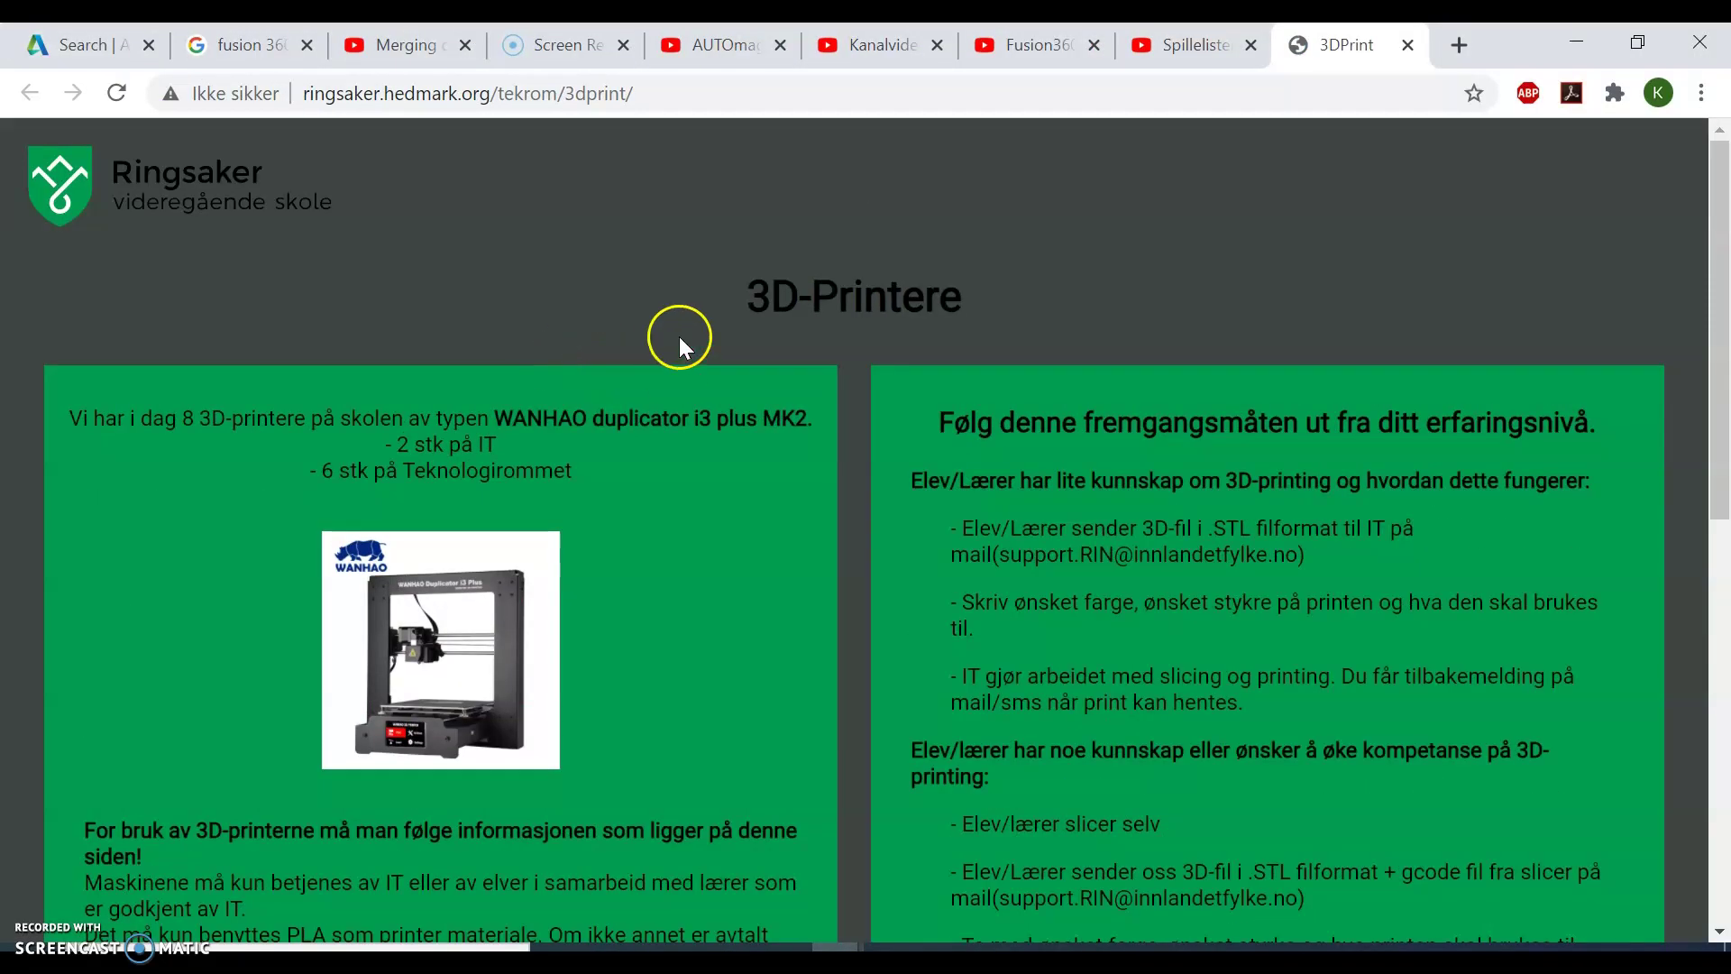
{"action": "scroll", "coordinate": [566, 445], "scroll_direction": "down", "scroll_amount": 1}
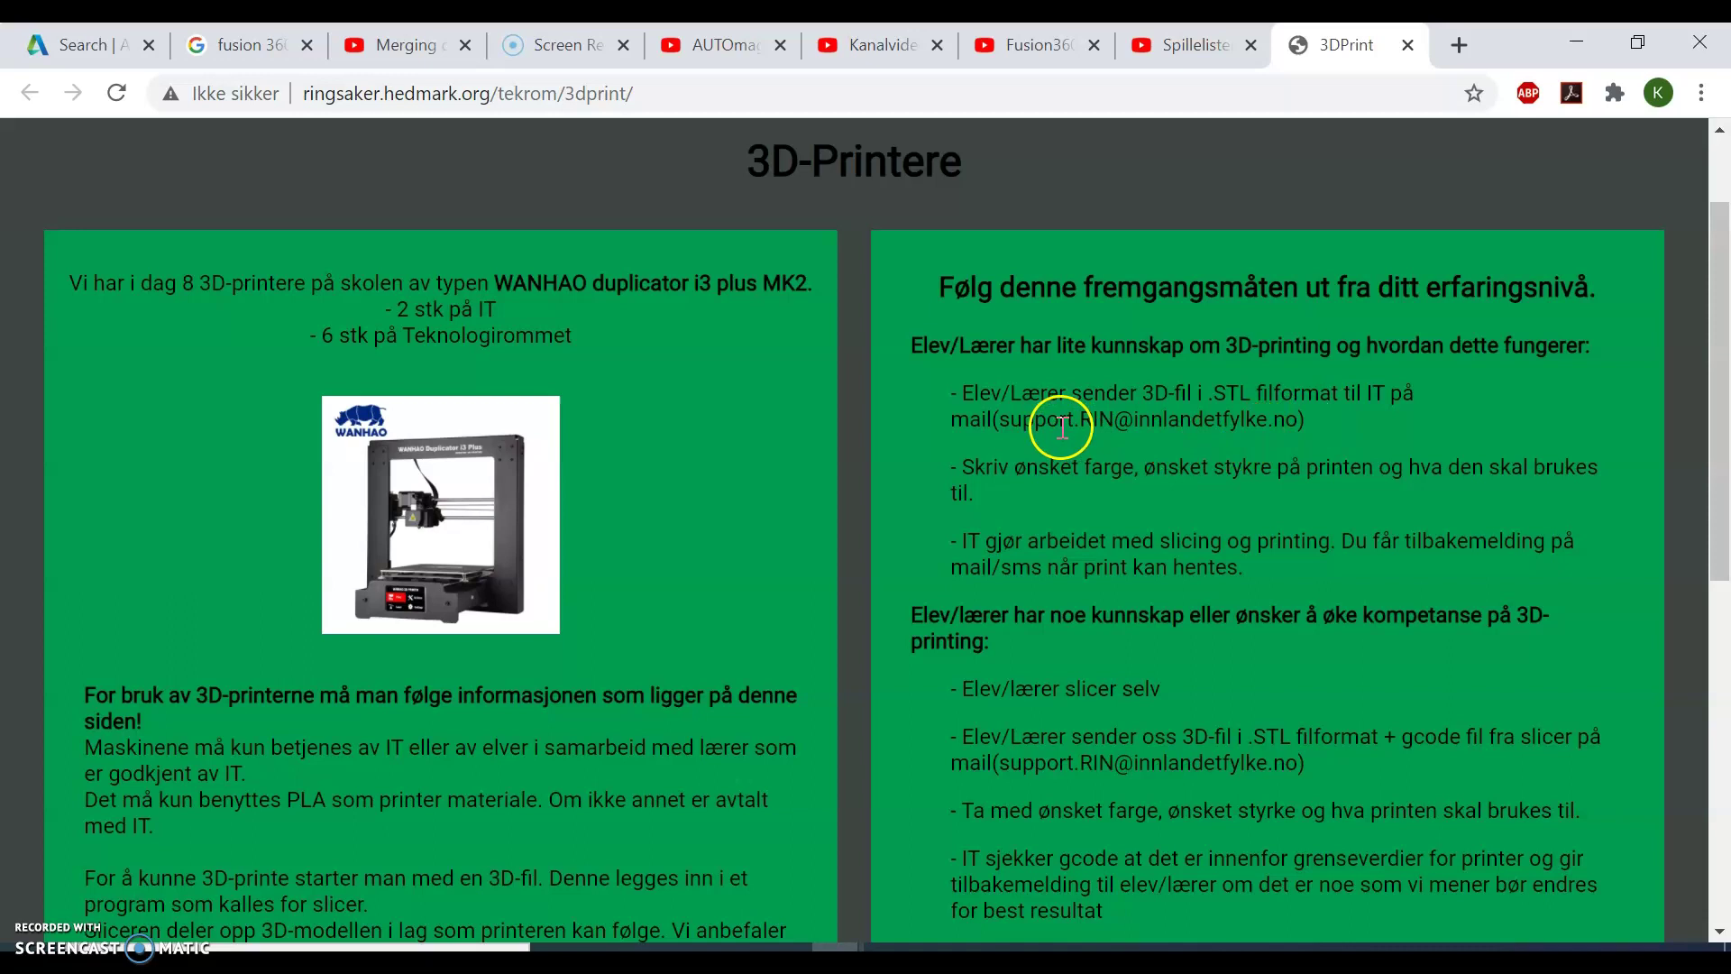
{"action": "scroll", "coordinate": [1064, 433], "scroll_direction": "down", "scroll_amount": 1}
{"action": "scroll", "coordinate": [1063, 433], "scroll_direction": "down", "scroll_amount": 2}
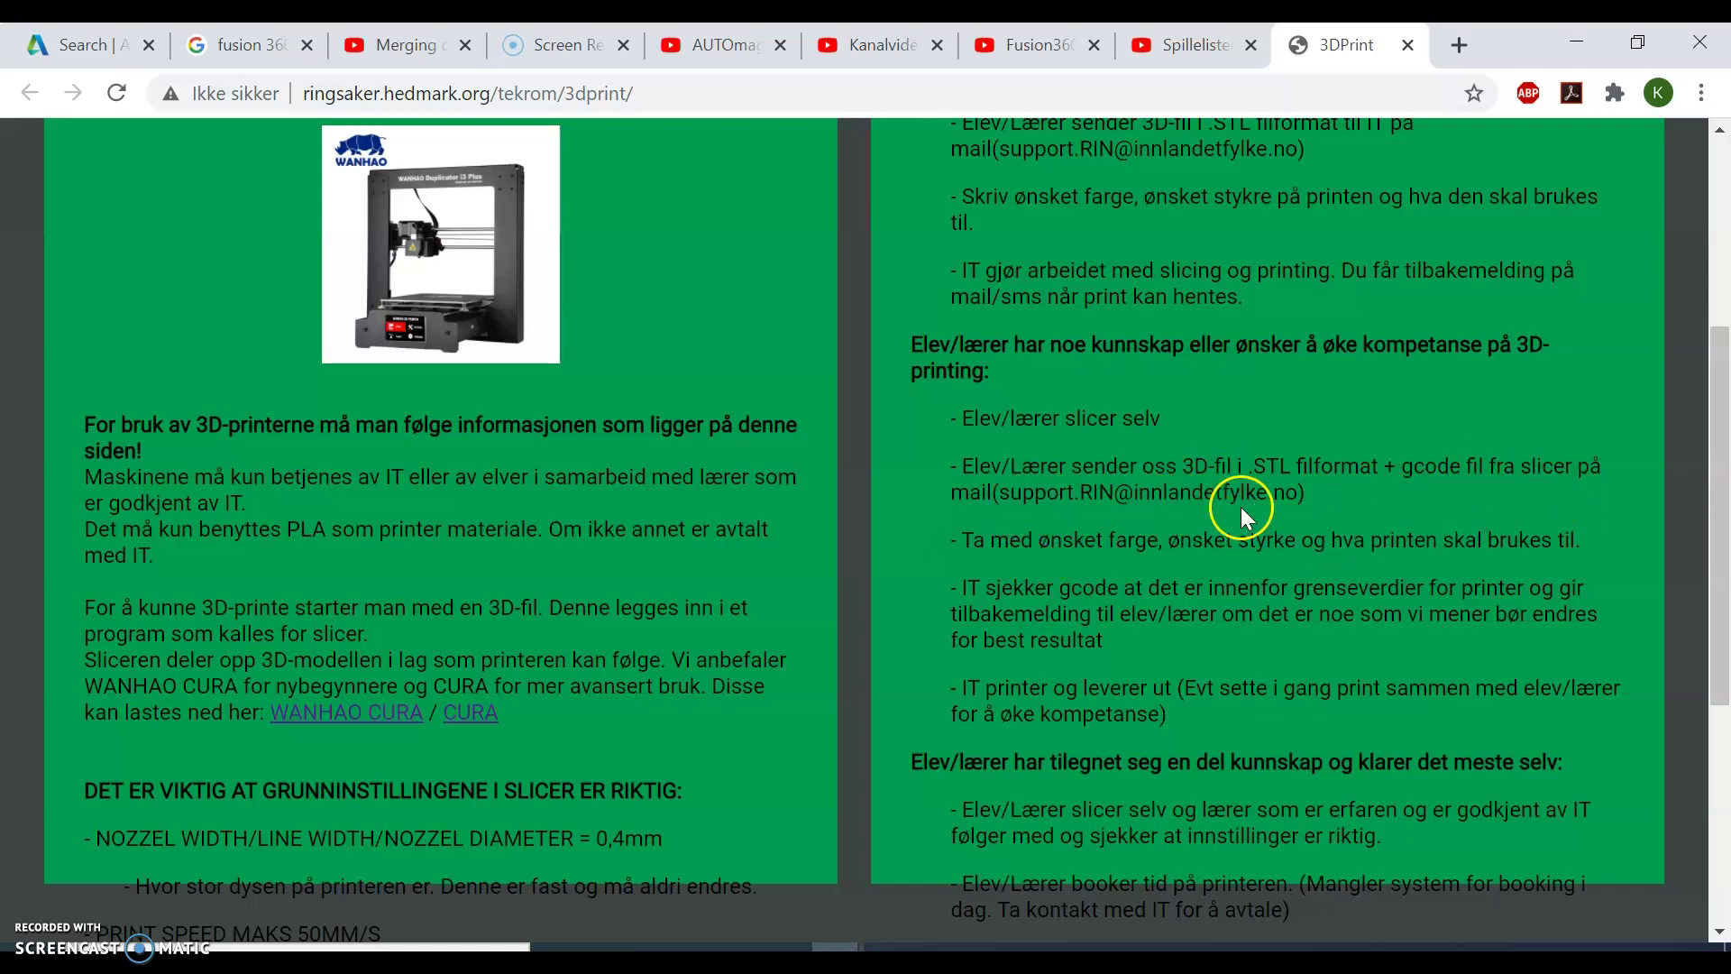
- Switch to the Outlook inbox
{"action": "key", "text": "alt+Tab"}
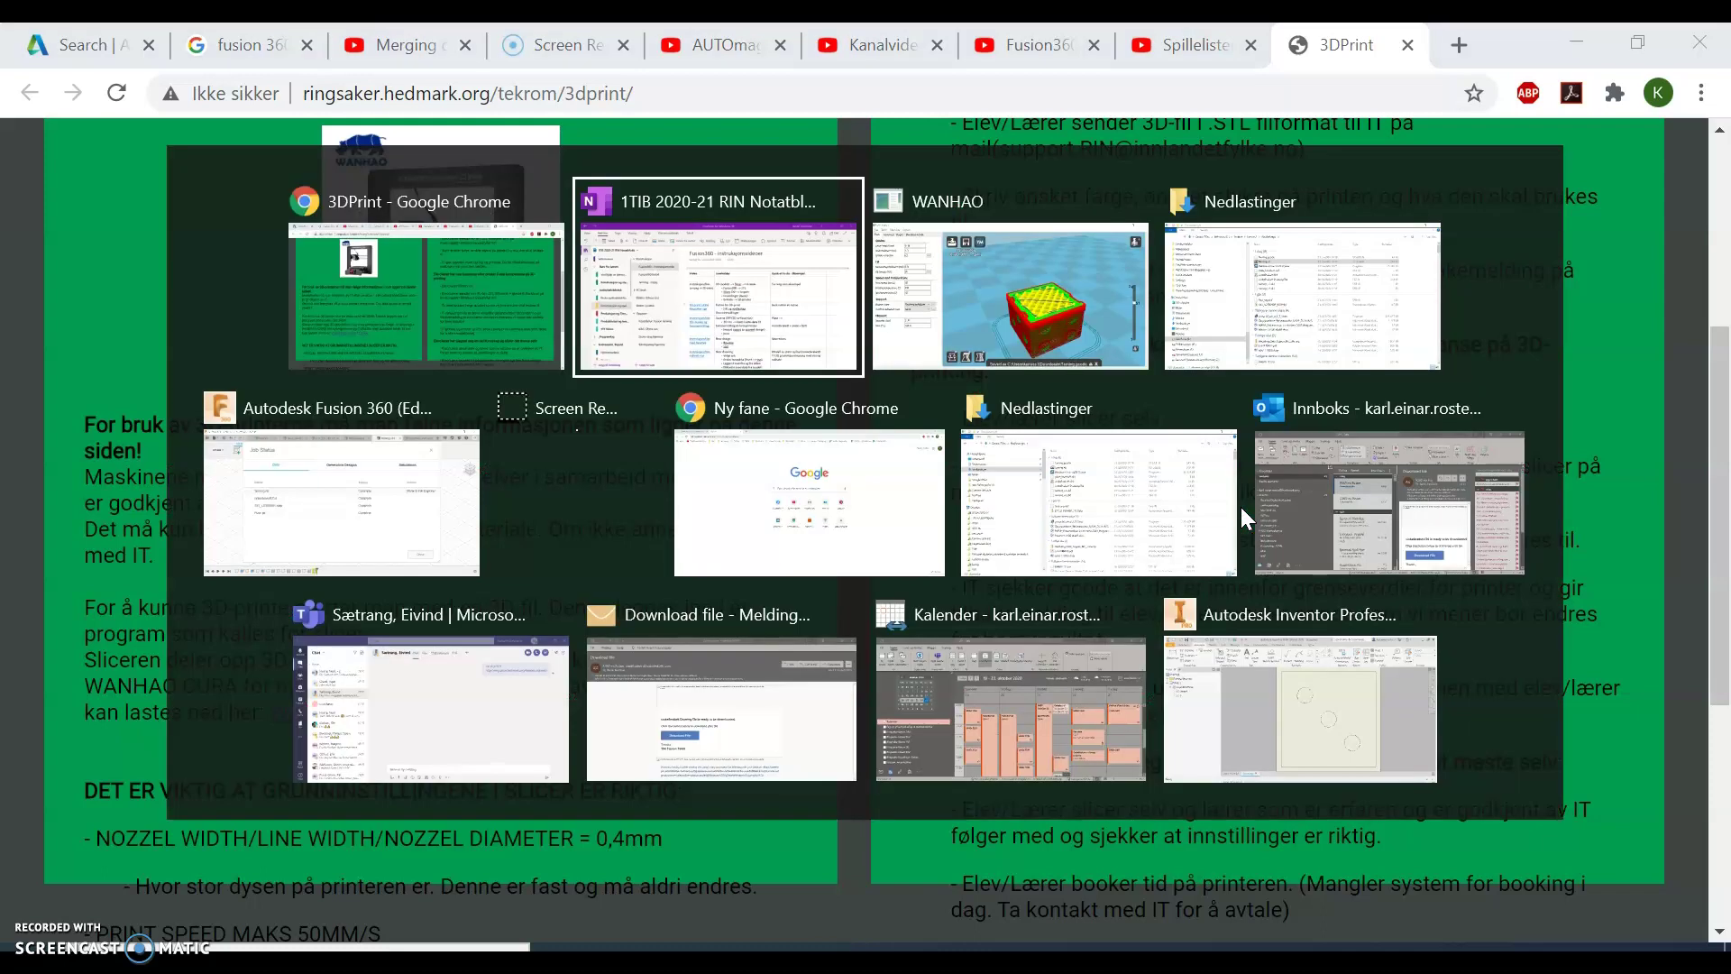
{"action": "key", "text": "alt+Tab"}
{"action": "key", "text": "alt+Tab"}
{"action": "key", "text": "alt+Tab"}
{"action": "key", "text": "alt+Tab"}
{"action": "key", "text": "alt+Tab"}
{"action": "key", "text": "alt+Tab"}
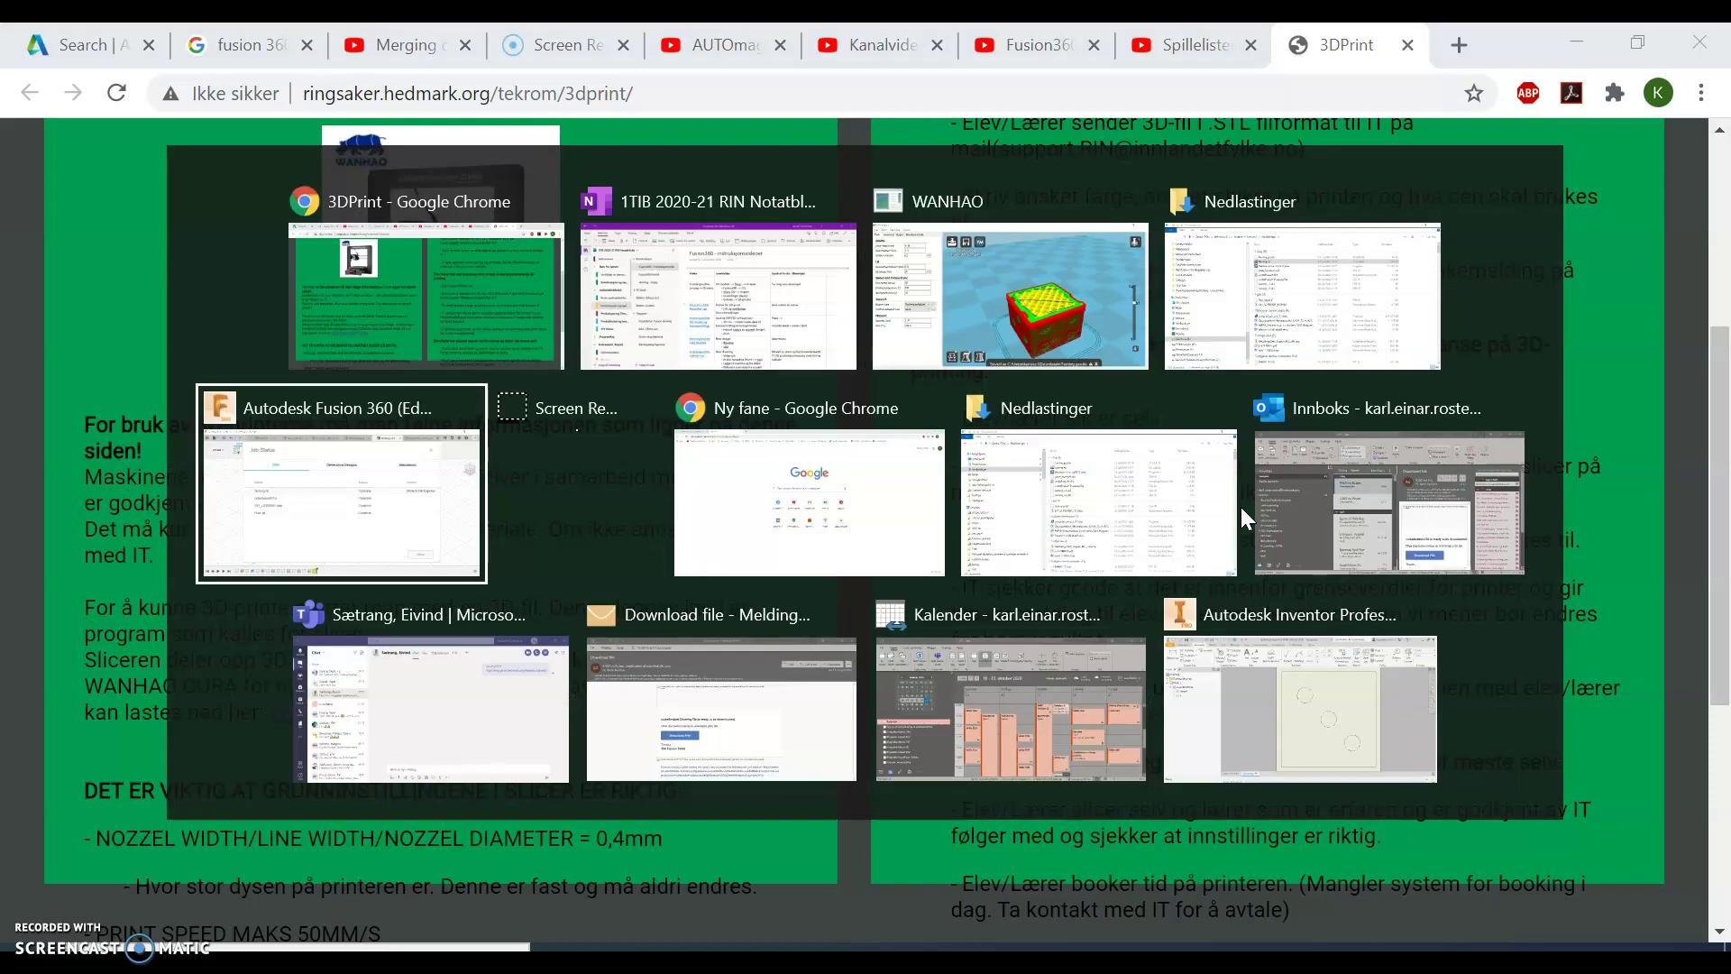
{"action": "key", "text": "alt+Tab"}
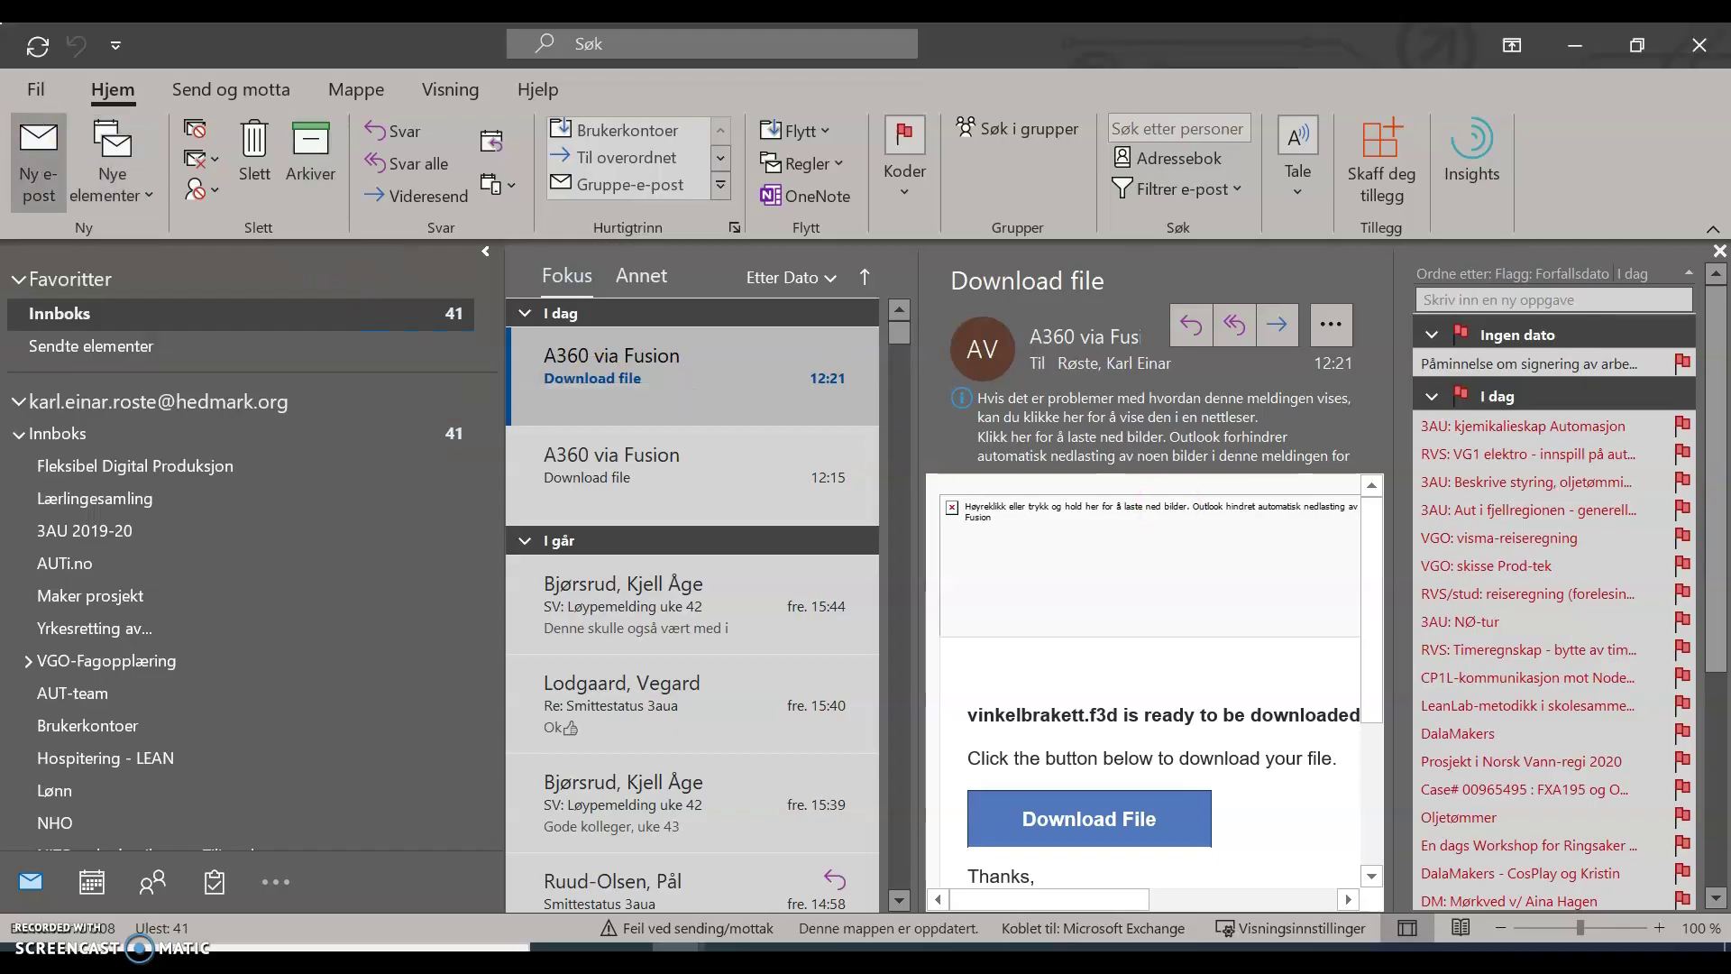
- Create a new e-mail message and address it to the suggested Support Ringsaker contact
{"action": "left_click", "coordinate": [20, 126]}
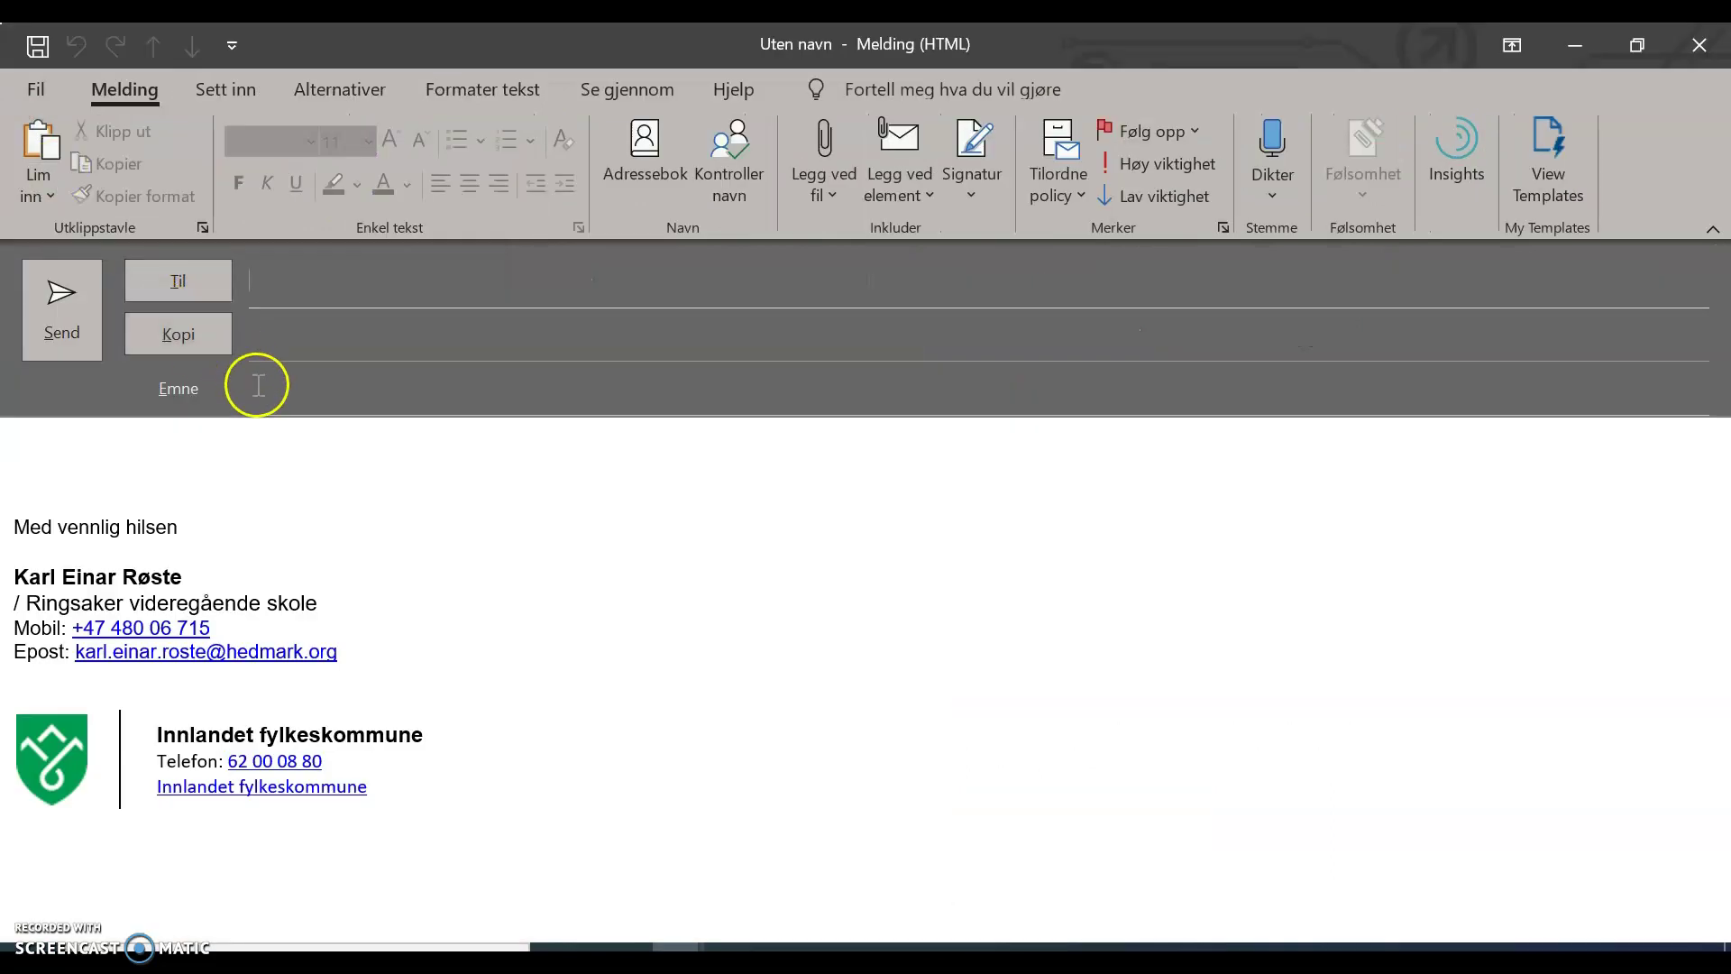
{"action": "left_click", "coordinate": [278, 281]}
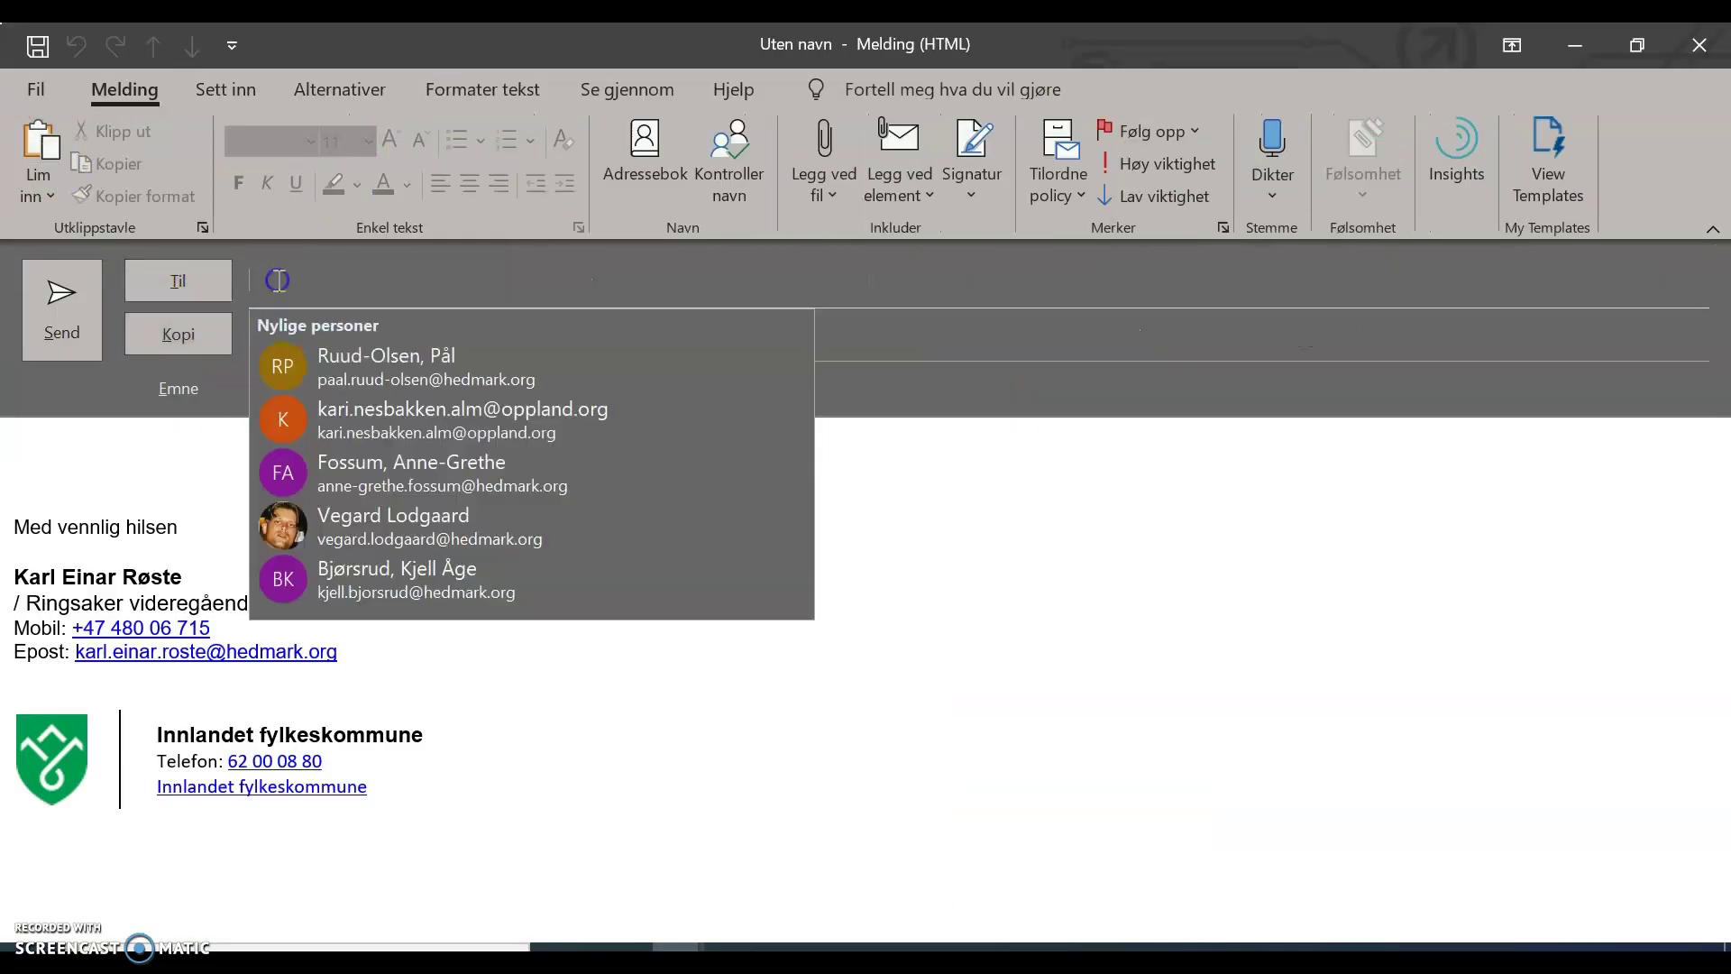
{"action": "type", "text": "su"}
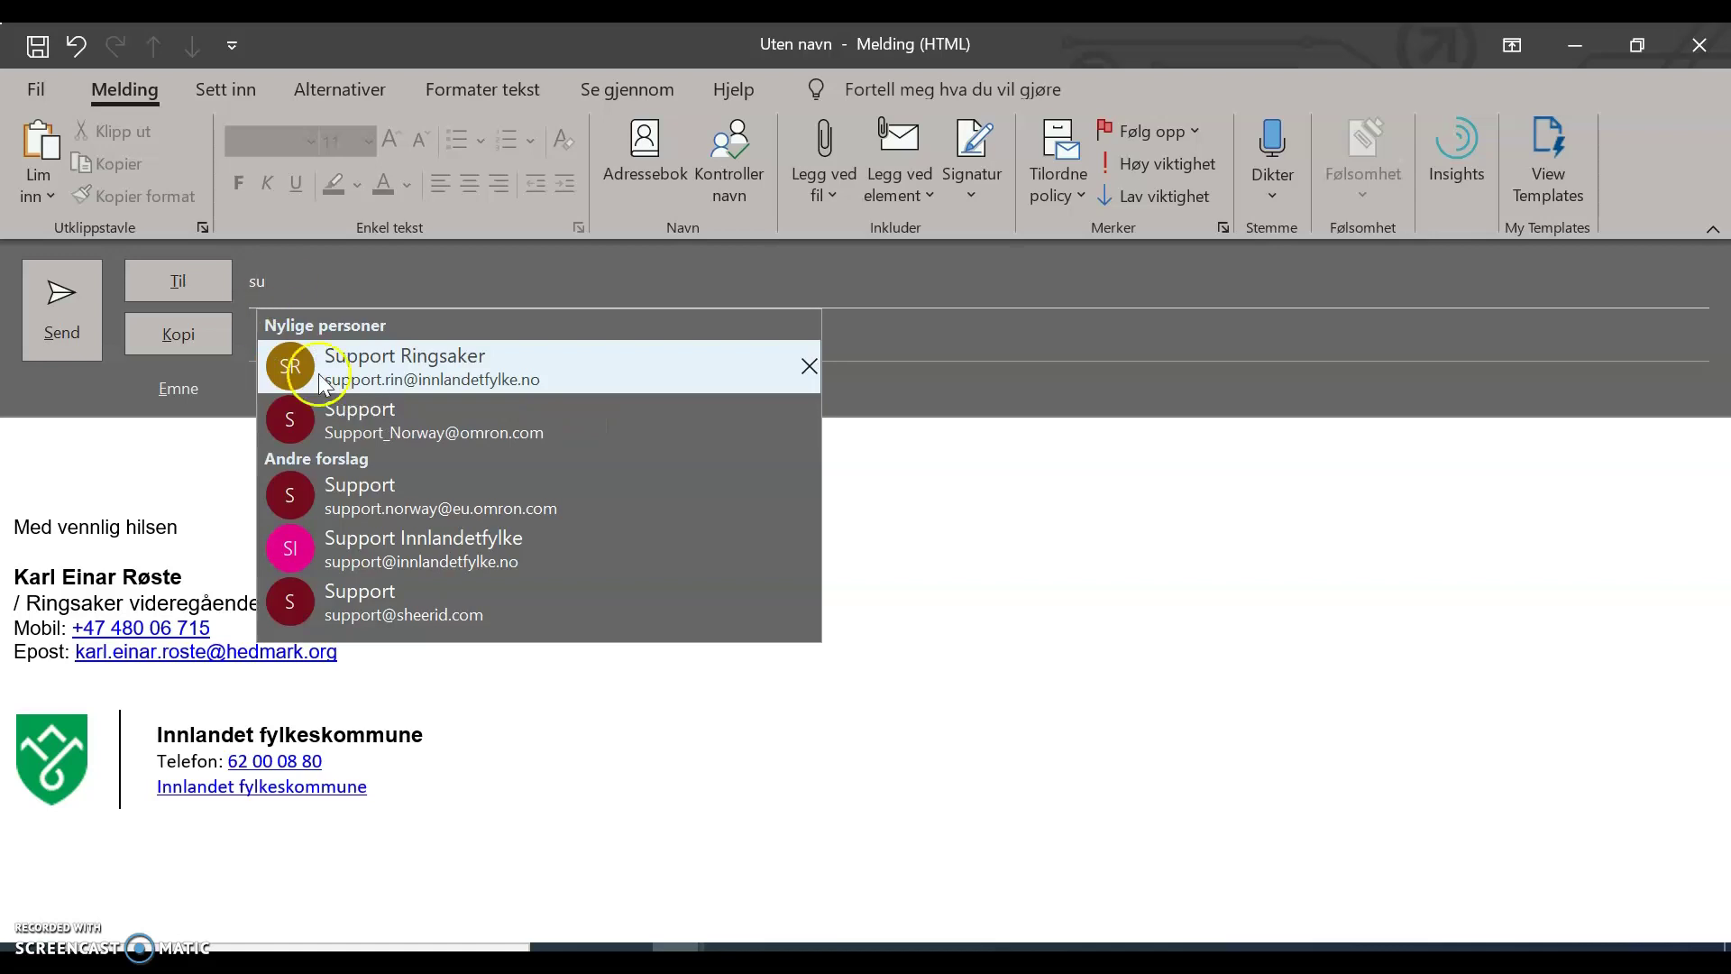
{"action": "left_click", "coordinate": [570, 359]}
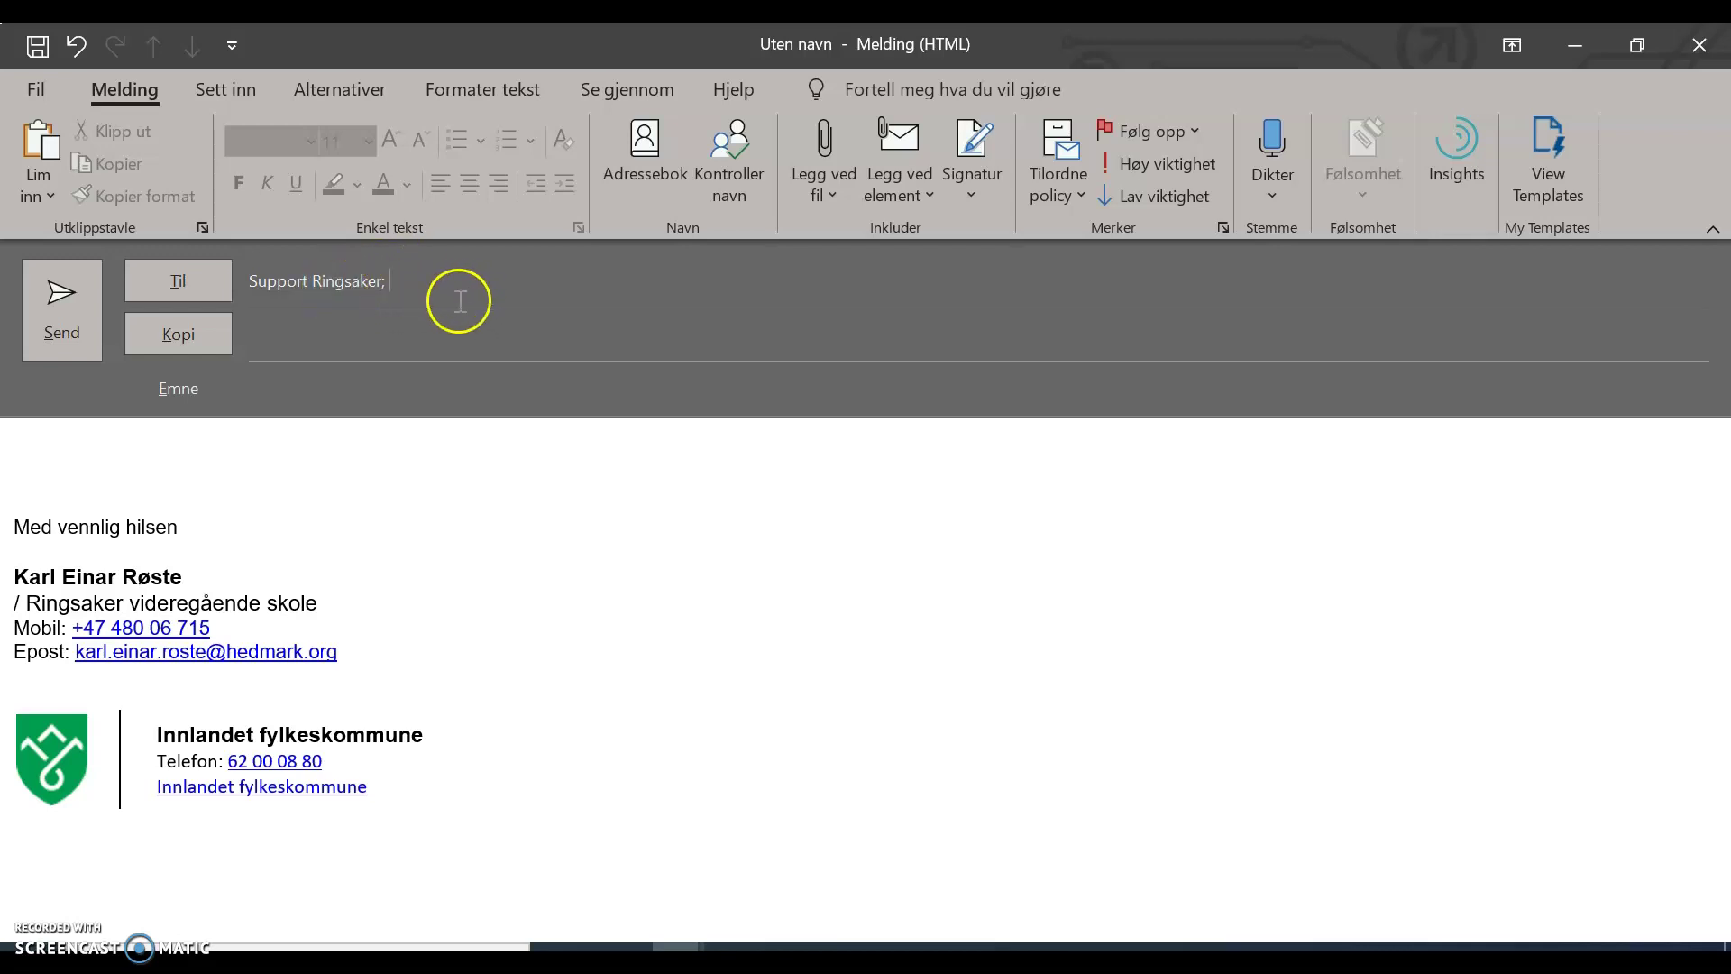
- Replace the recipient with the IT support e-mail address copied from the school's 3DPrint page in Chrome
{"action": "key", "text": "alt+Tab"}
{"action": "key", "text": "alt+Tab"}
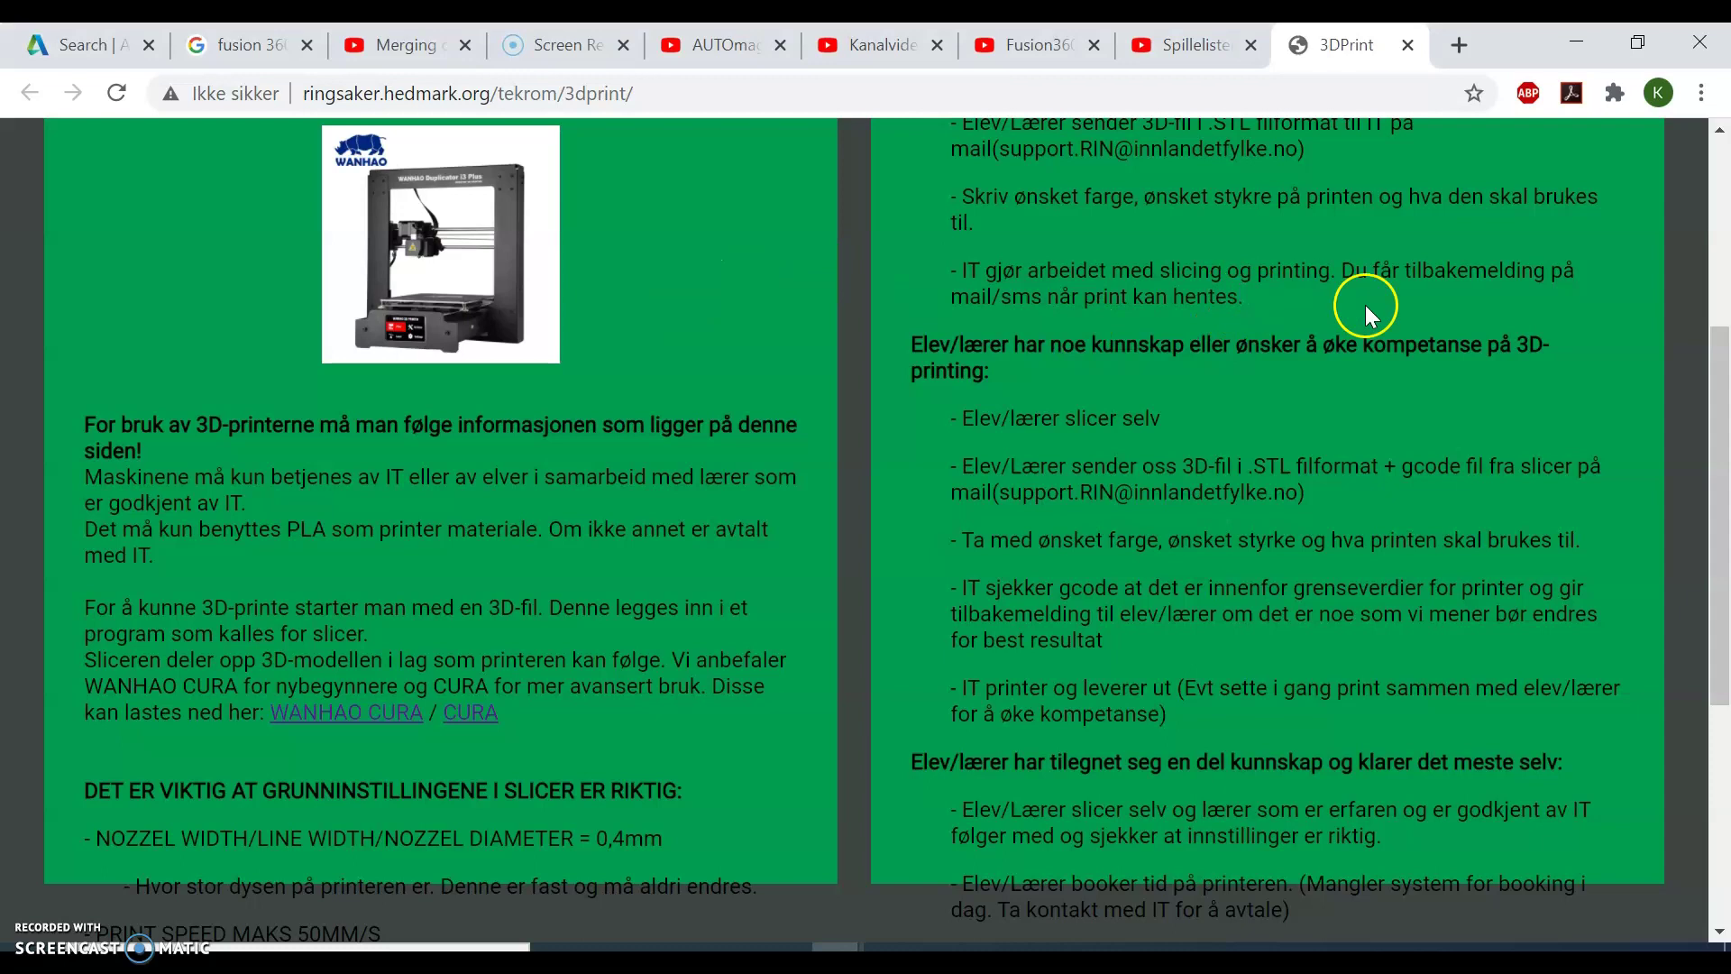
{"action": "scroll", "coordinate": [1307, 308], "scroll_direction": "up", "scroll_amount": 1}
{"action": "left_click_drag", "start_coordinate": [1016, 286], "coordinate": [1268, 286]}
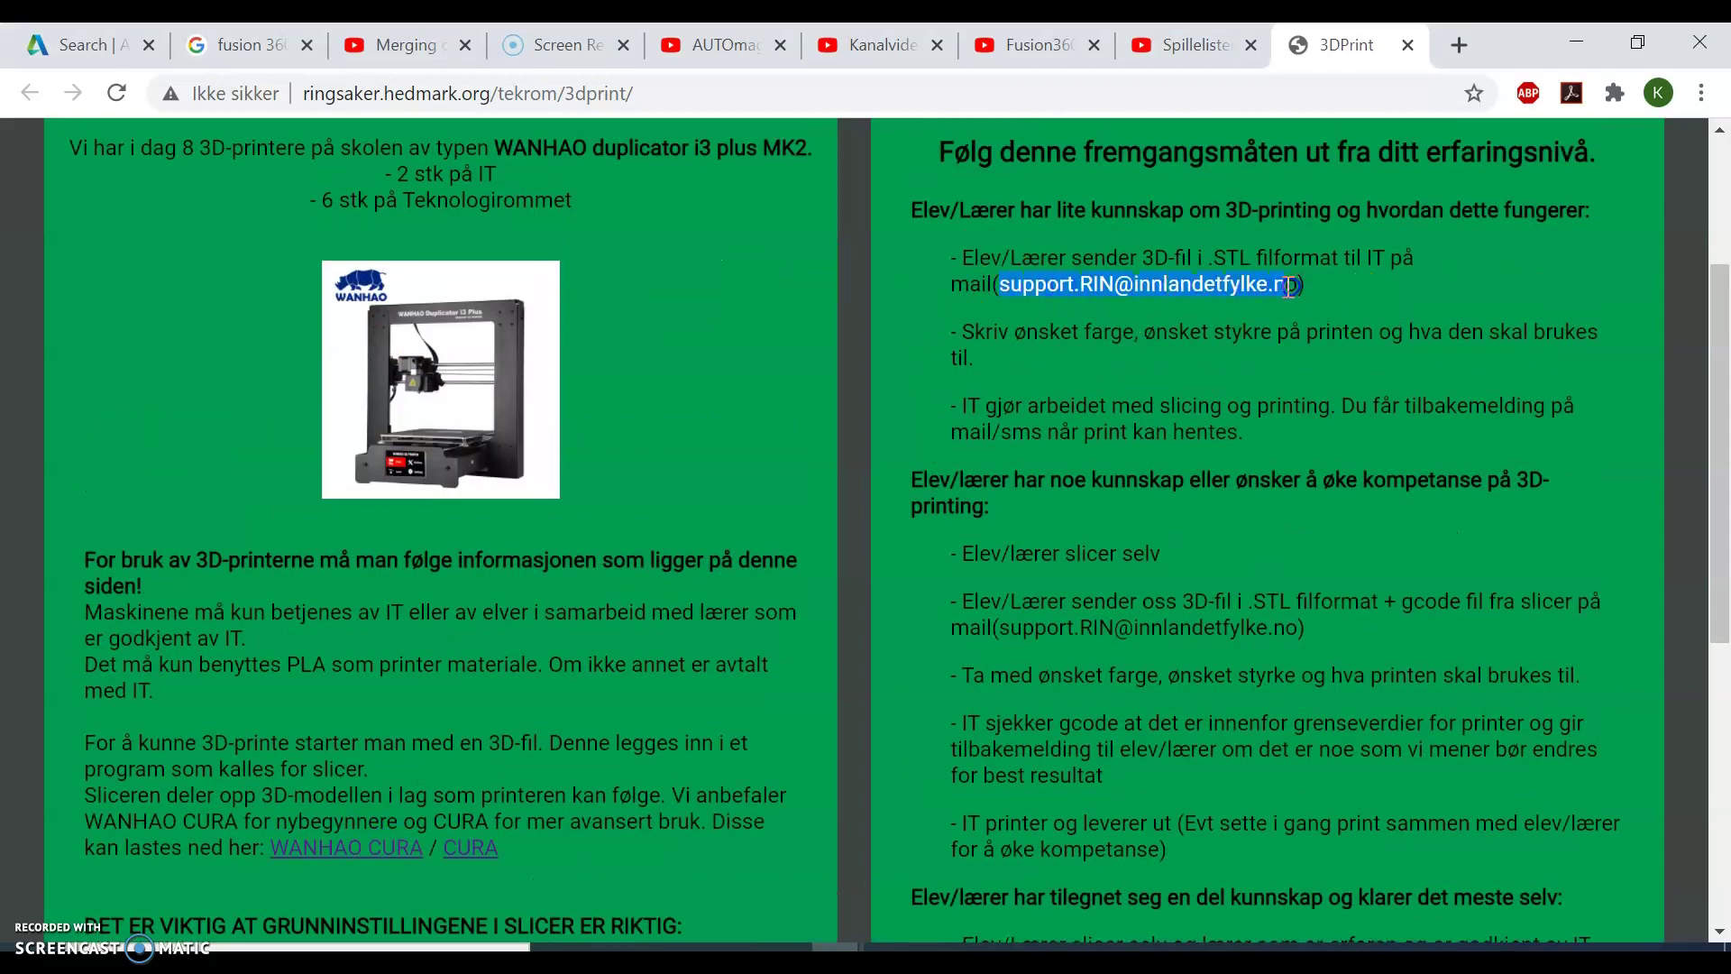
{"action": "left_click_drag", "start_coordinate": [1298, 287], "coordinate": [1019, 289]}
{"action": "key", "text": "alt+Tab"}
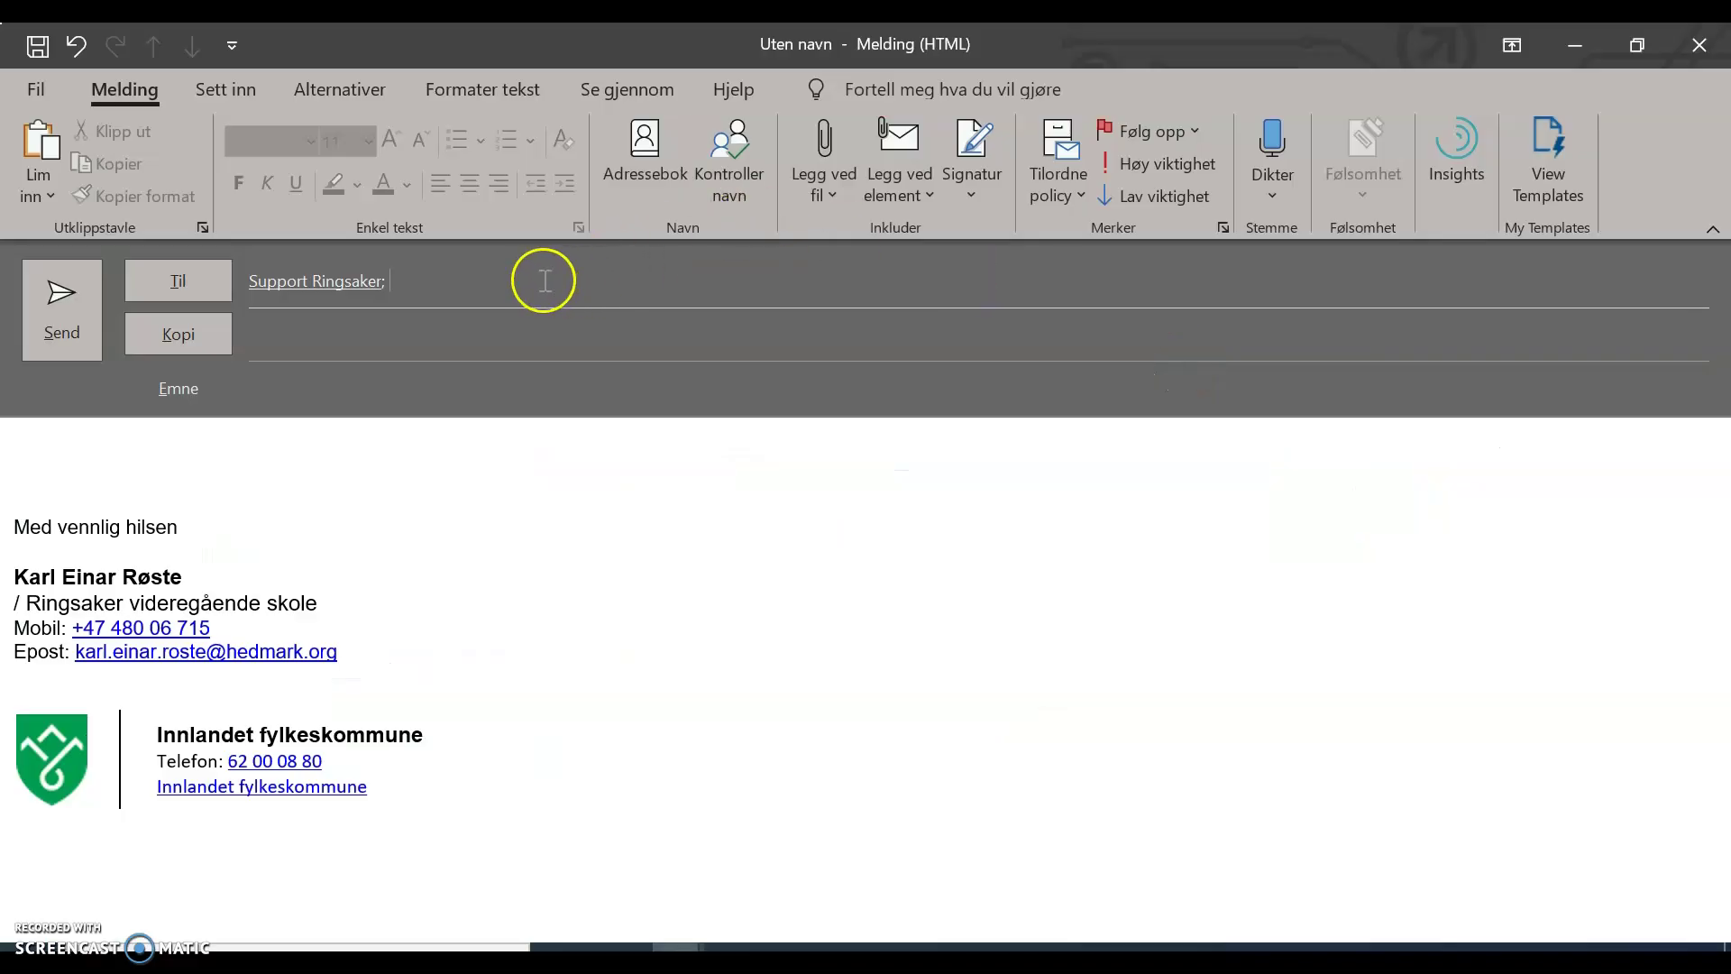
{"action": "left_click", "coordinate": [315, 281]}
{"action": "key", "text": "ctrl+v"}
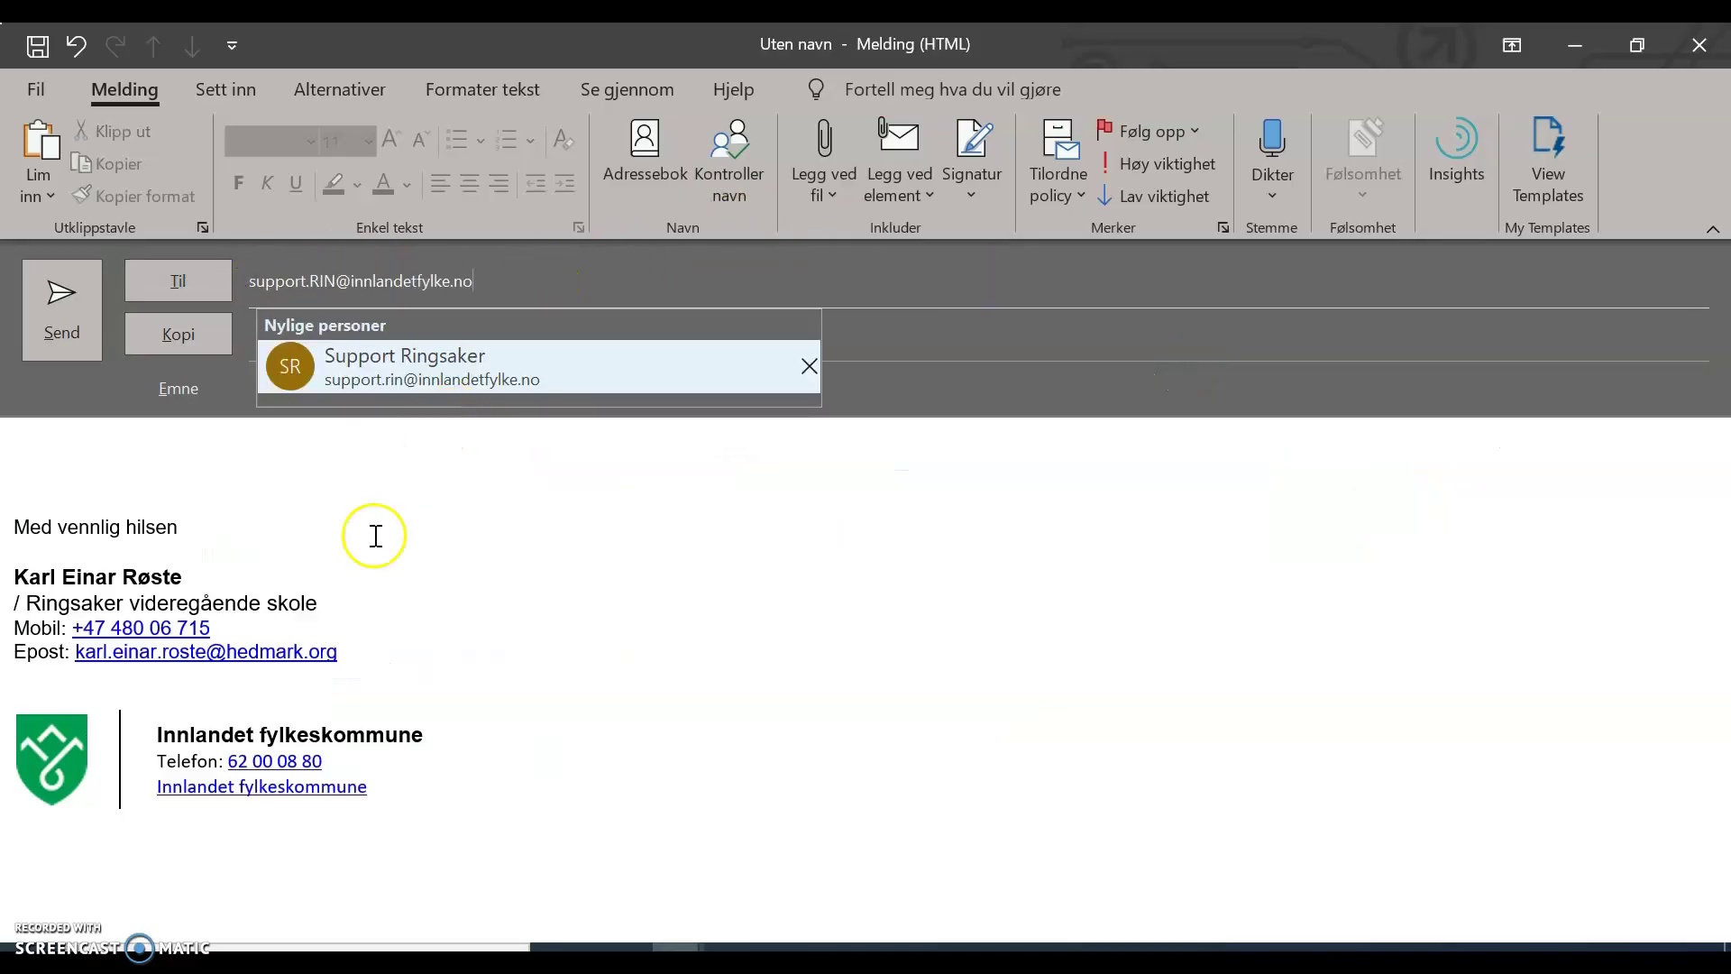
{"action": "left_click", "coordinate": [373, 503]}
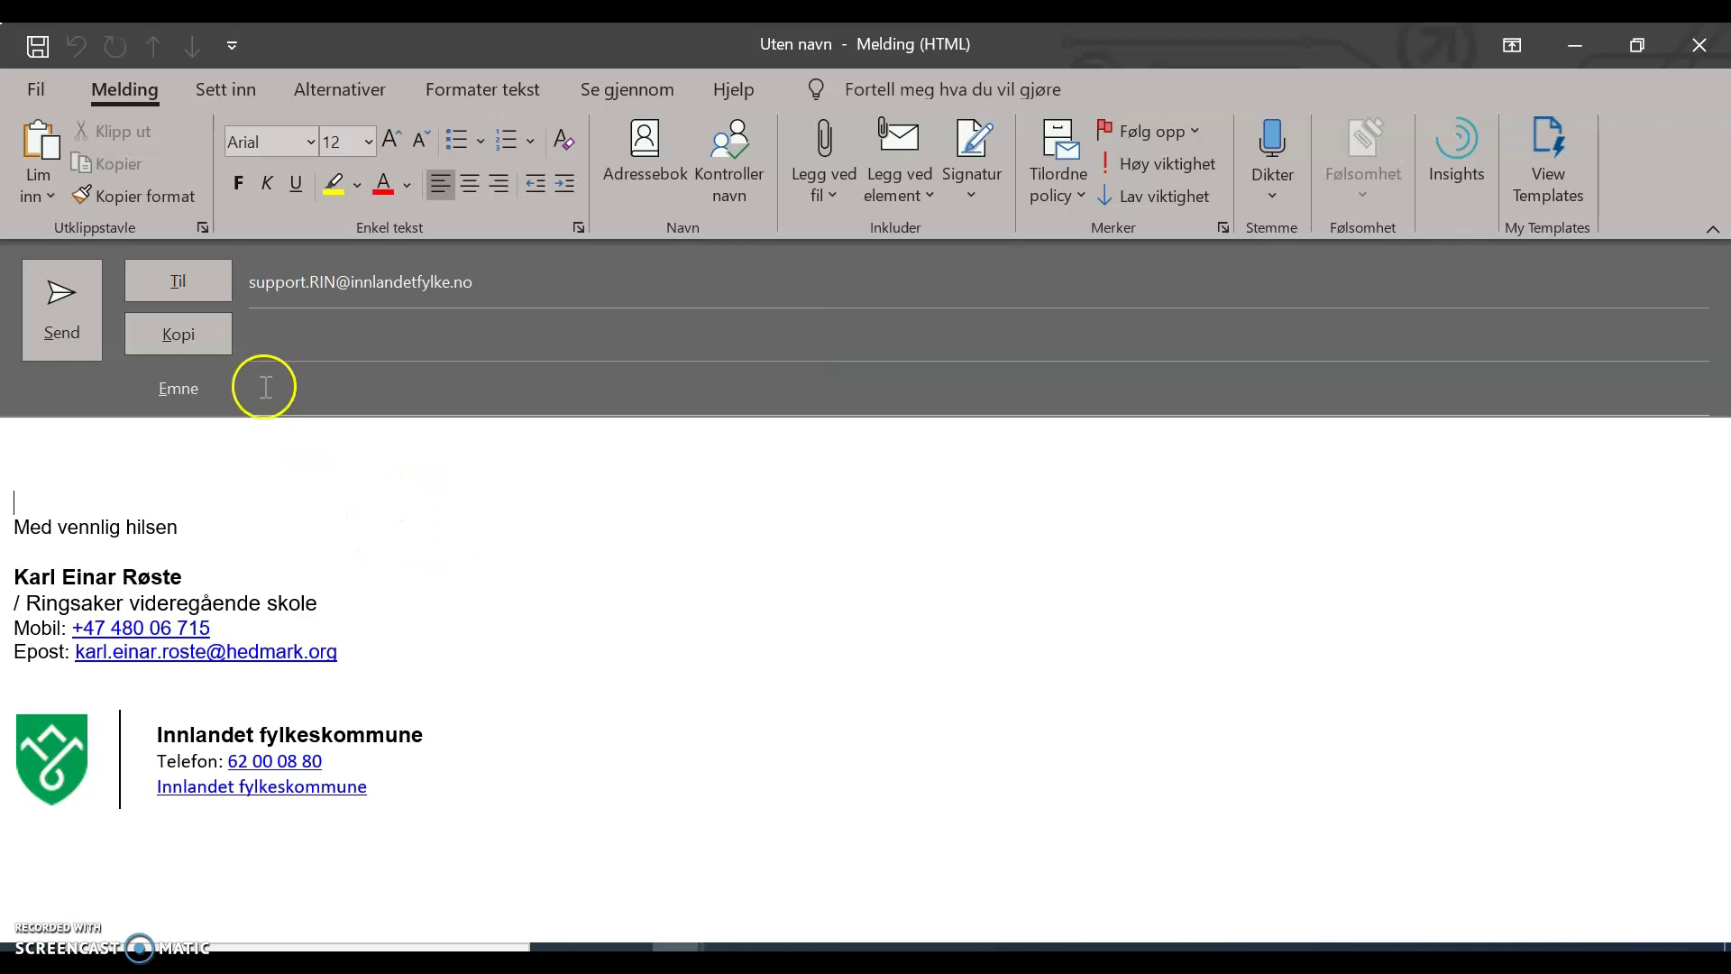
- Attach the recent files Terning.stl and Terning.gcode to the message
{"action": "left_click", "coordinate": [35, 448]}
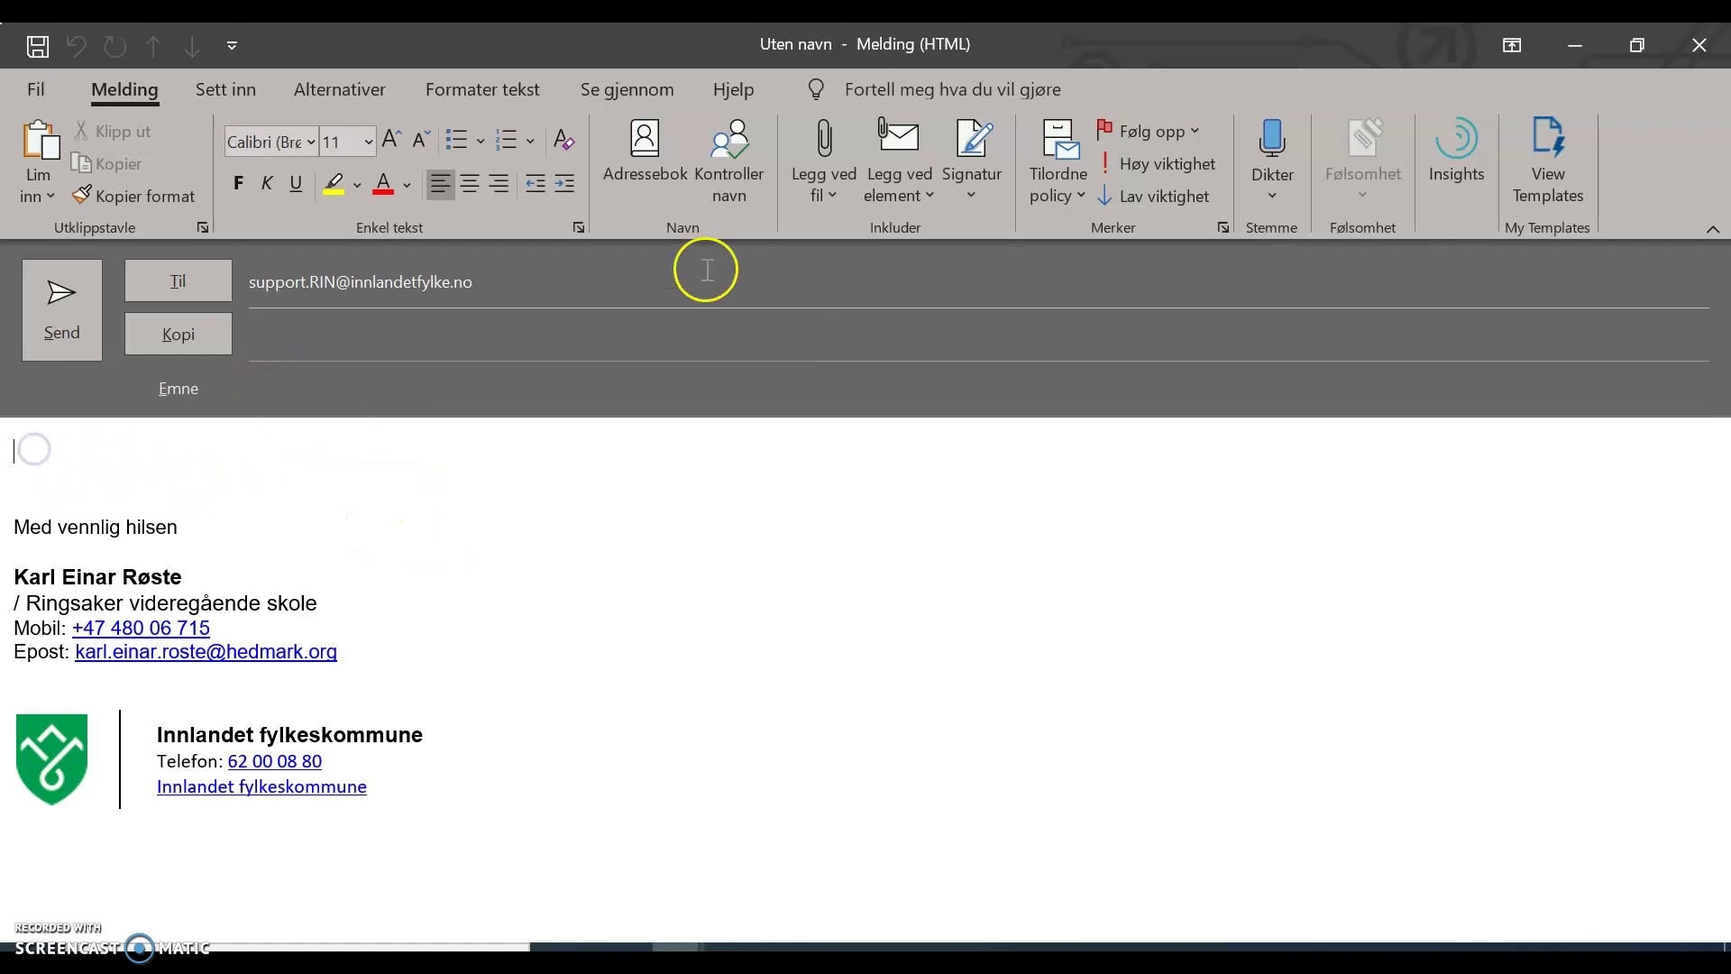
{"action": "left_click", "coordinate": [836, 150]}
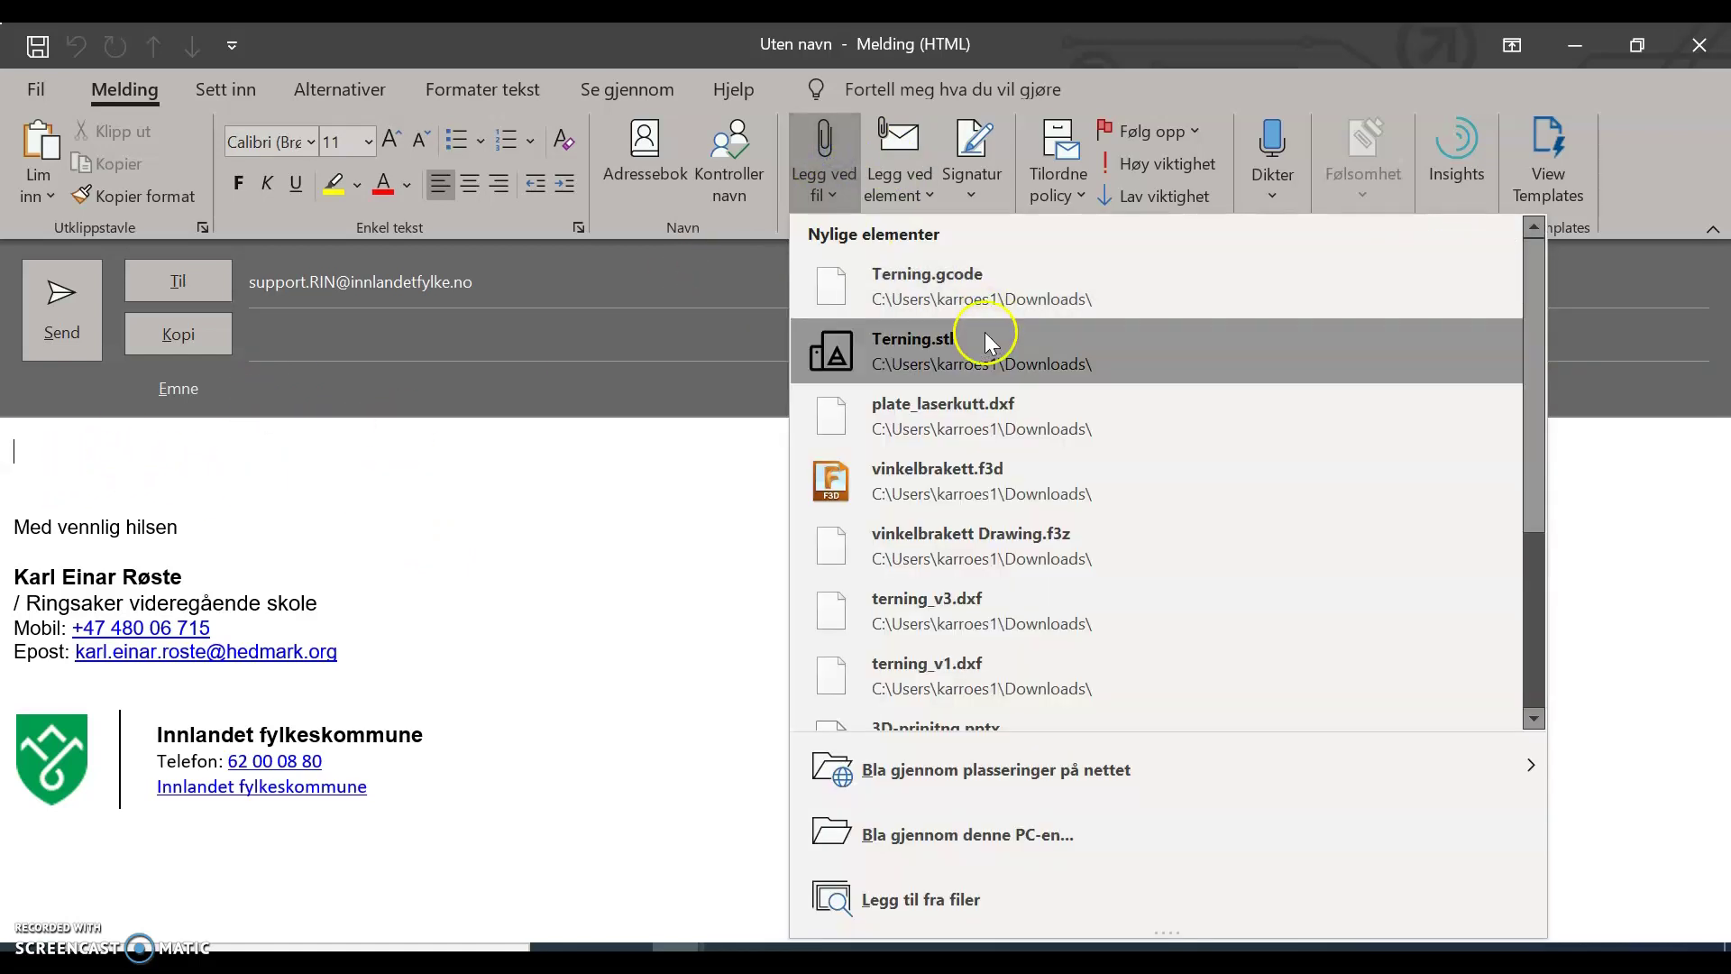
{"action": "left_click", "coordinate": [922, 362]}
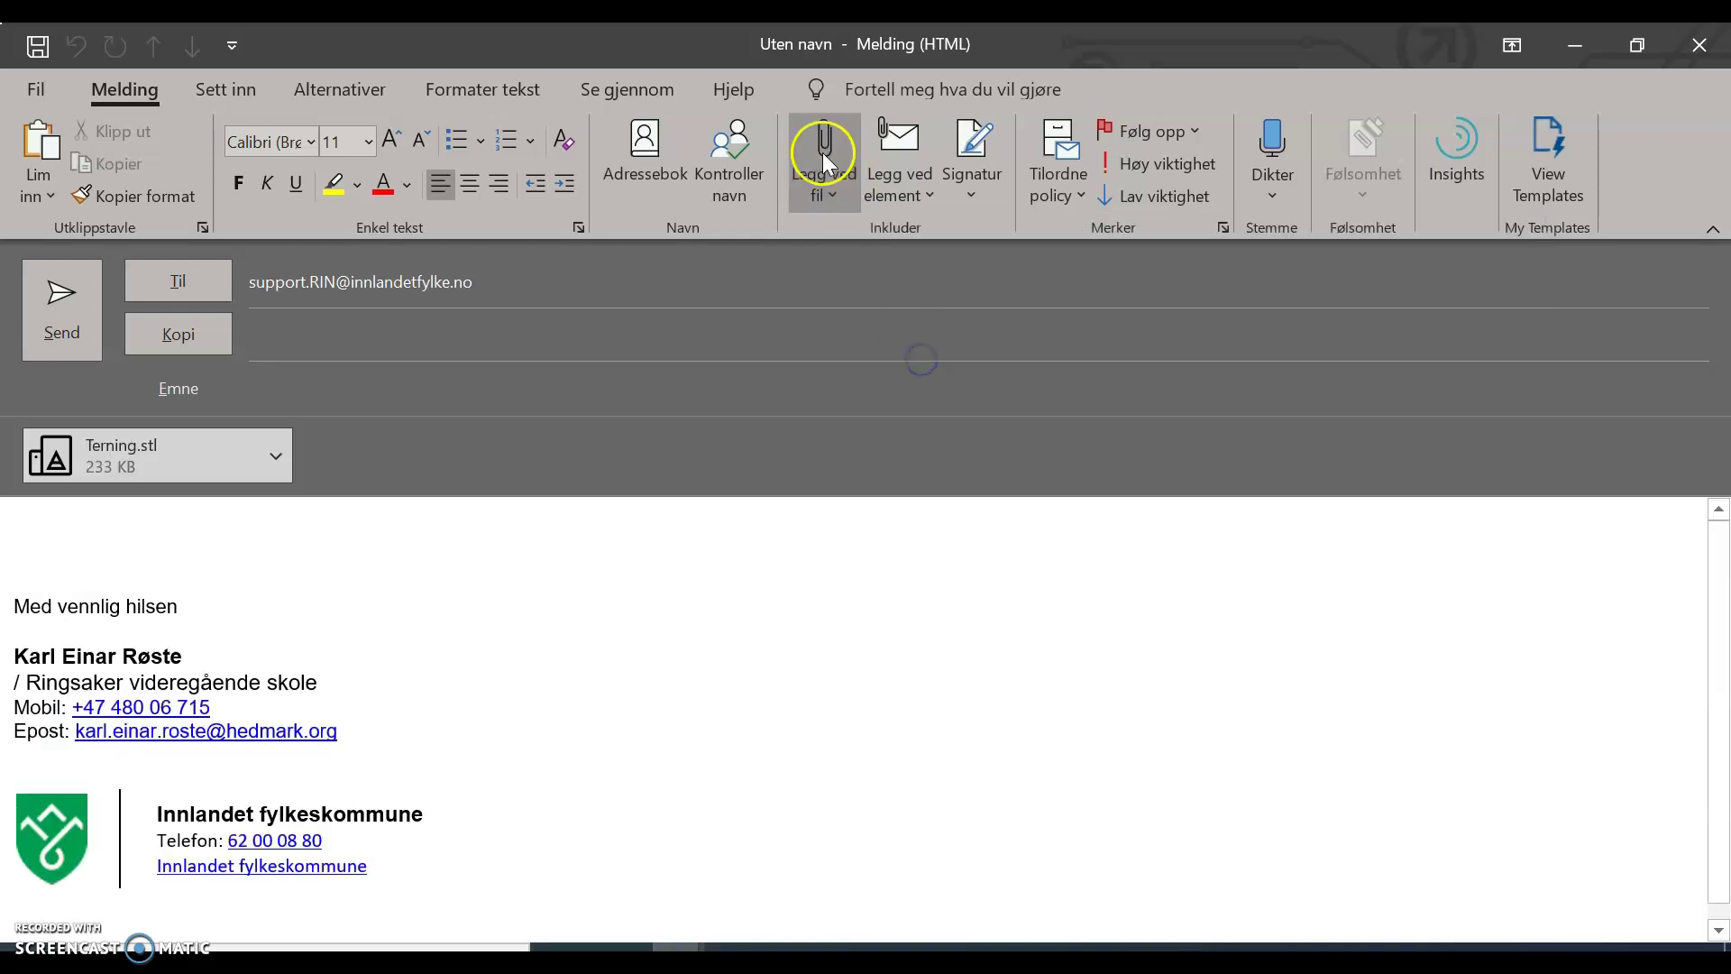
{"action": "left_click", "coordinate": [825, 161]}
{"action": "left_click", "coordinate": [941, 281]}
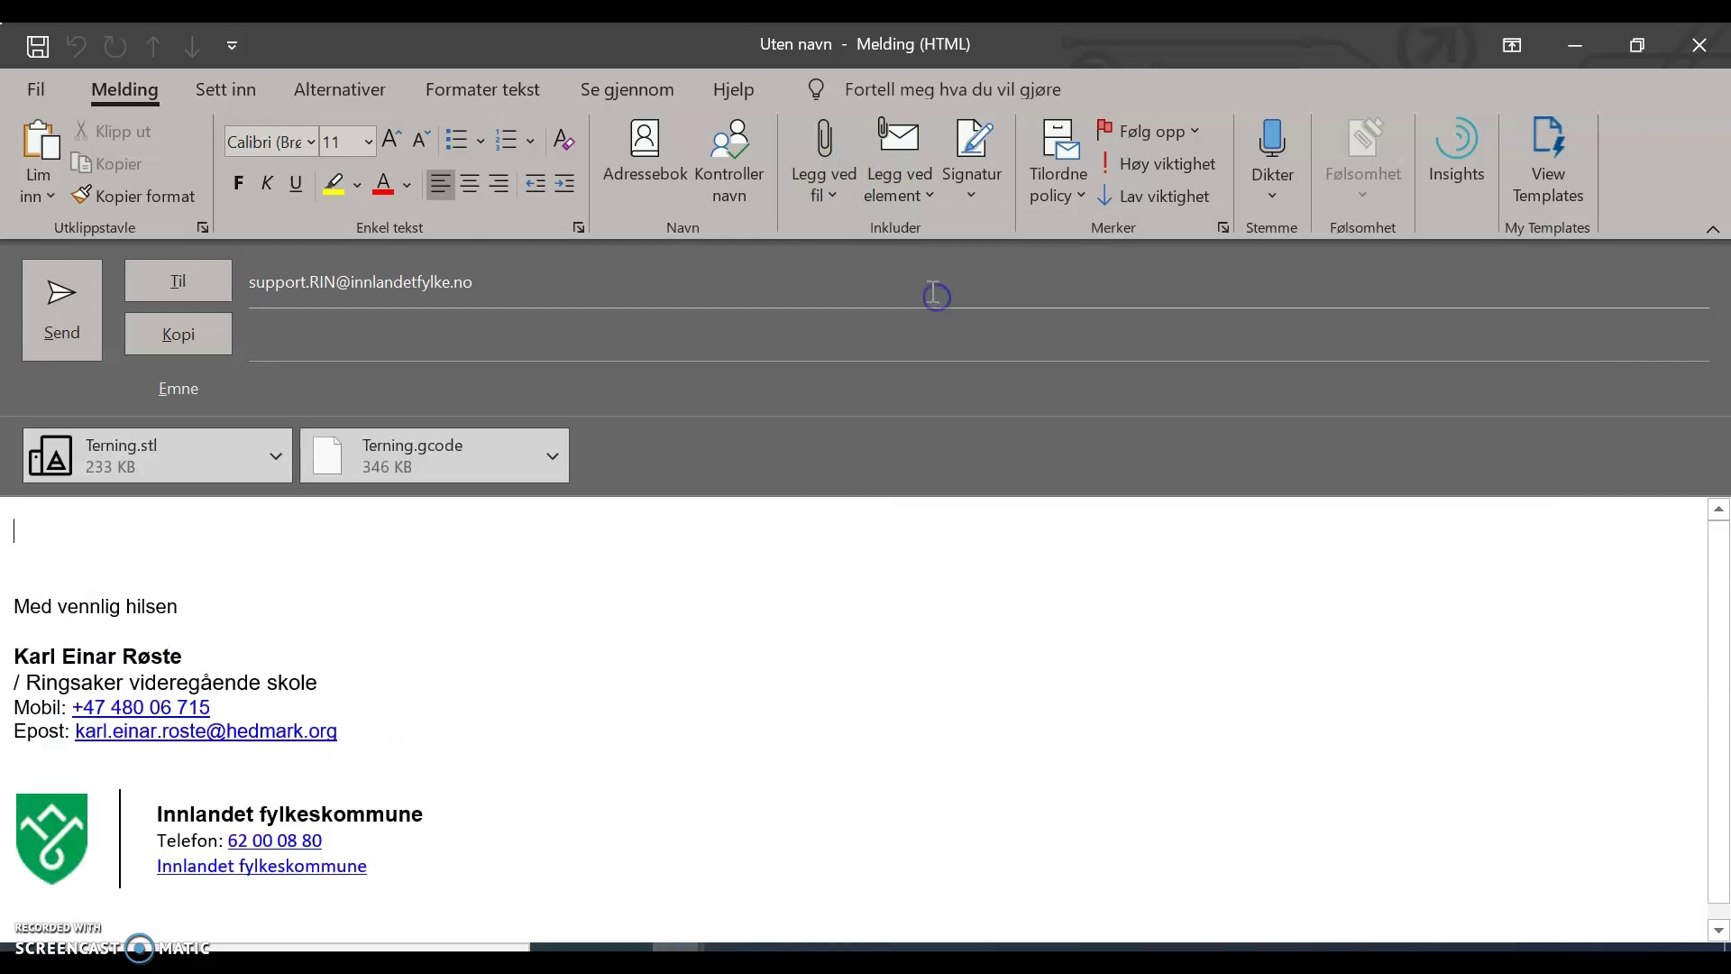
- Enter the message subject as "3D-print" followed by the student's name and the class 1TIB
{"action": "left_click", "coordinate": [218, 390]}
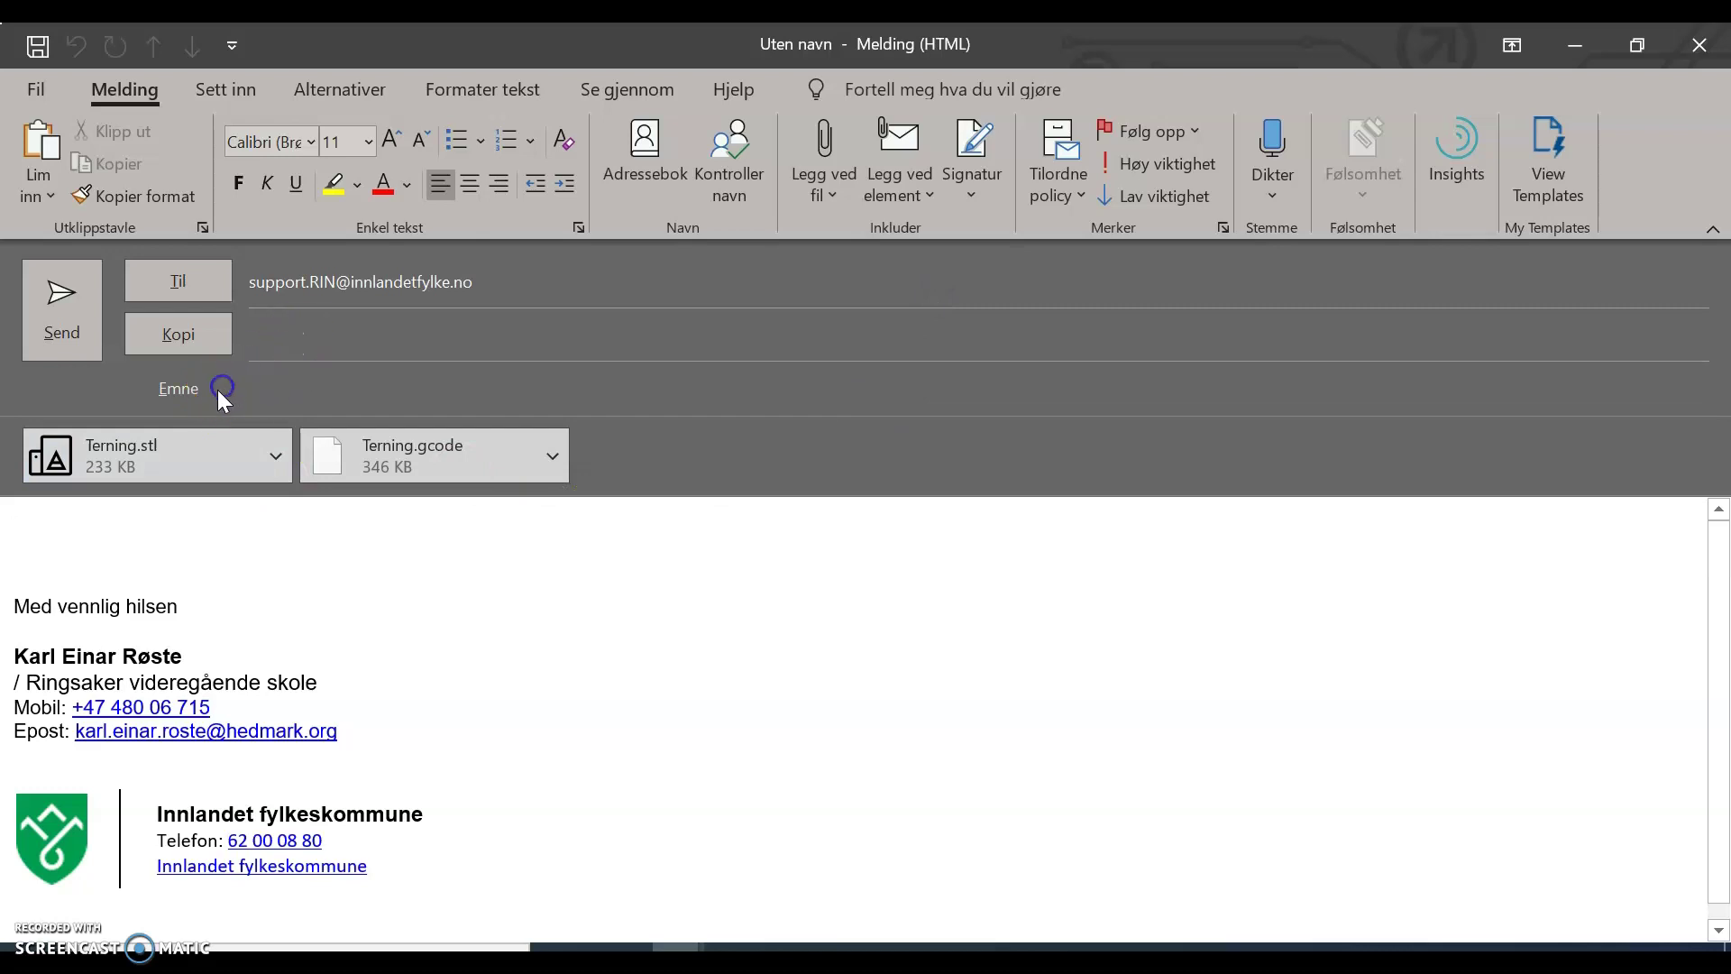
{"action": "left_click", "coordinate": [302, 408]}
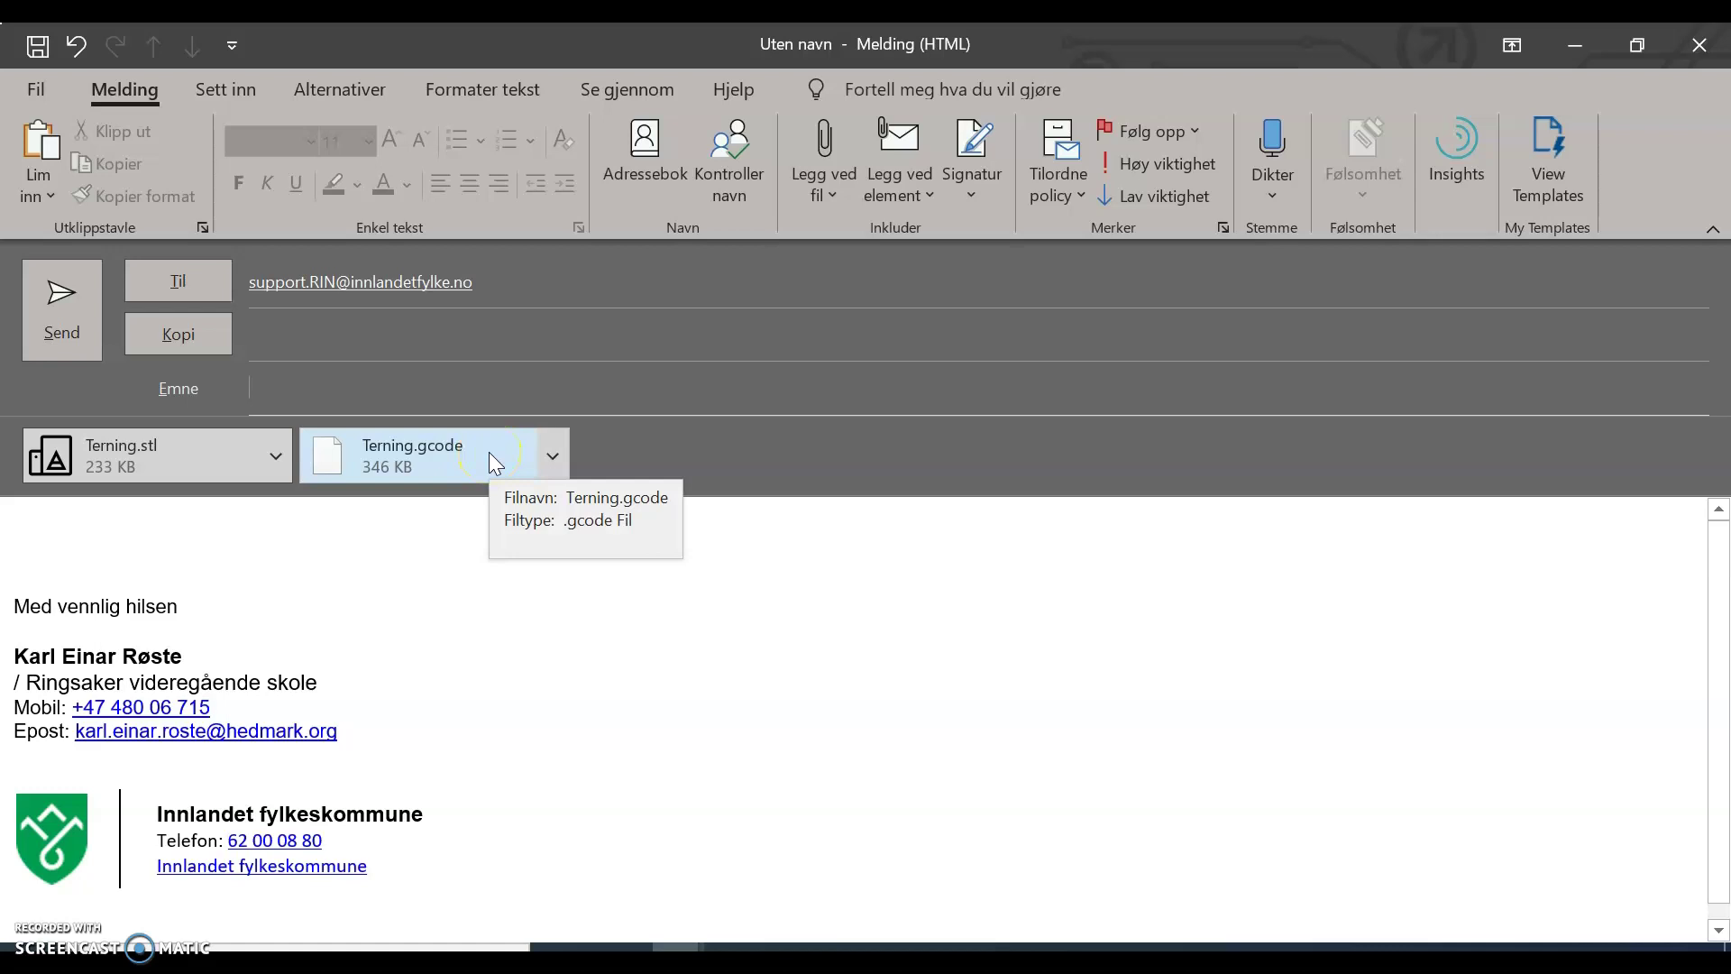
{"action": "type", "text": "3D-print Karl Einar,1TIB"}
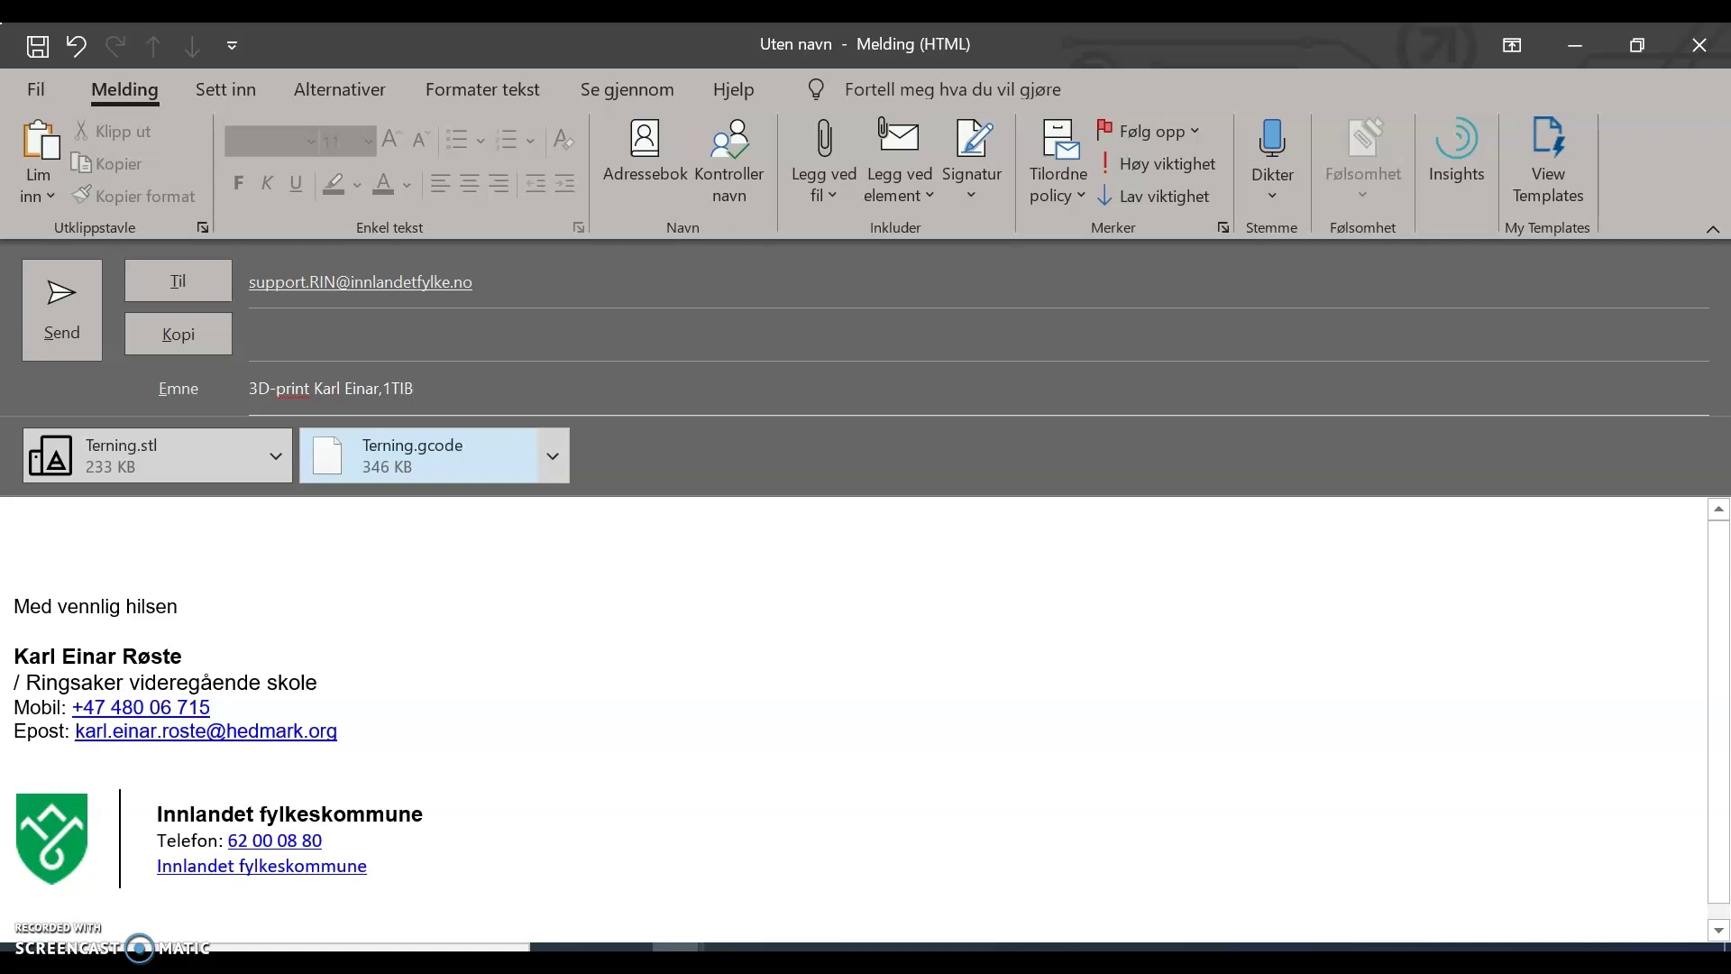
- Write "Hei!" and, as a separate paragraph, "Kan du printe denne for meg?" above the signature
{"action": "left_click", "coordinate": [34, 525]}
{"action": "type", "text": "Hei"}
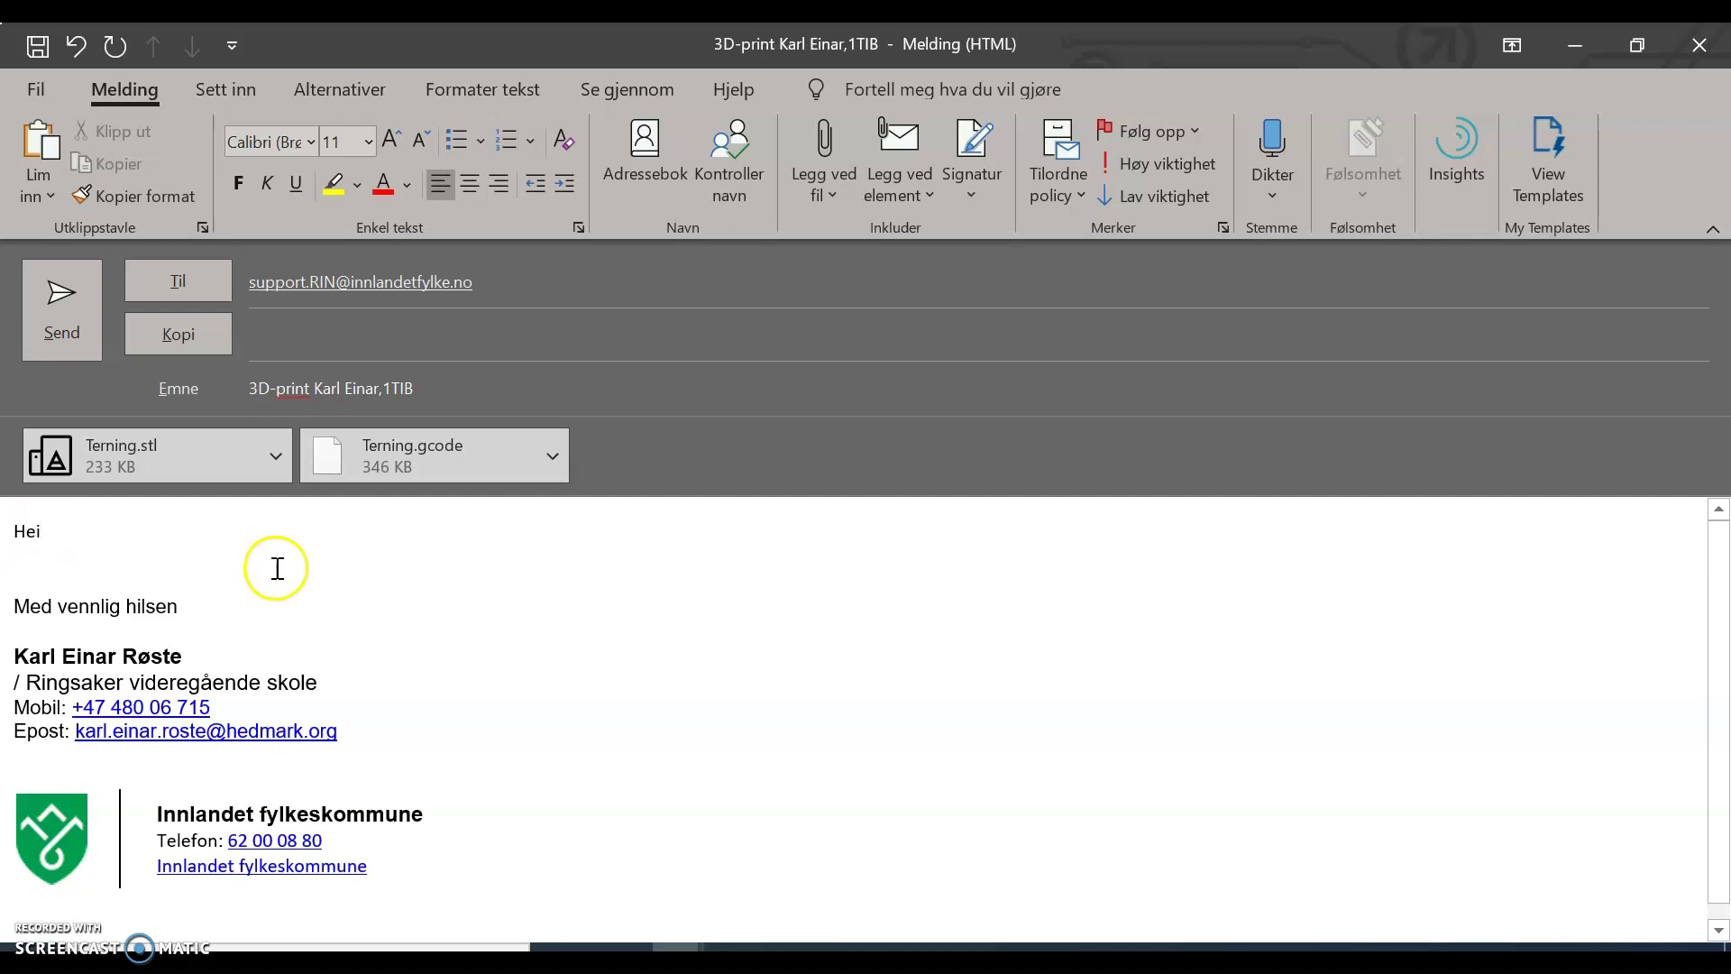
{"action": "type", "text": "!"}
{"action": "key", "text": "Return"}
{"action": "key", "text": "Return"}
{"action": "type", "text": "Kan du printe denne for meg?"}
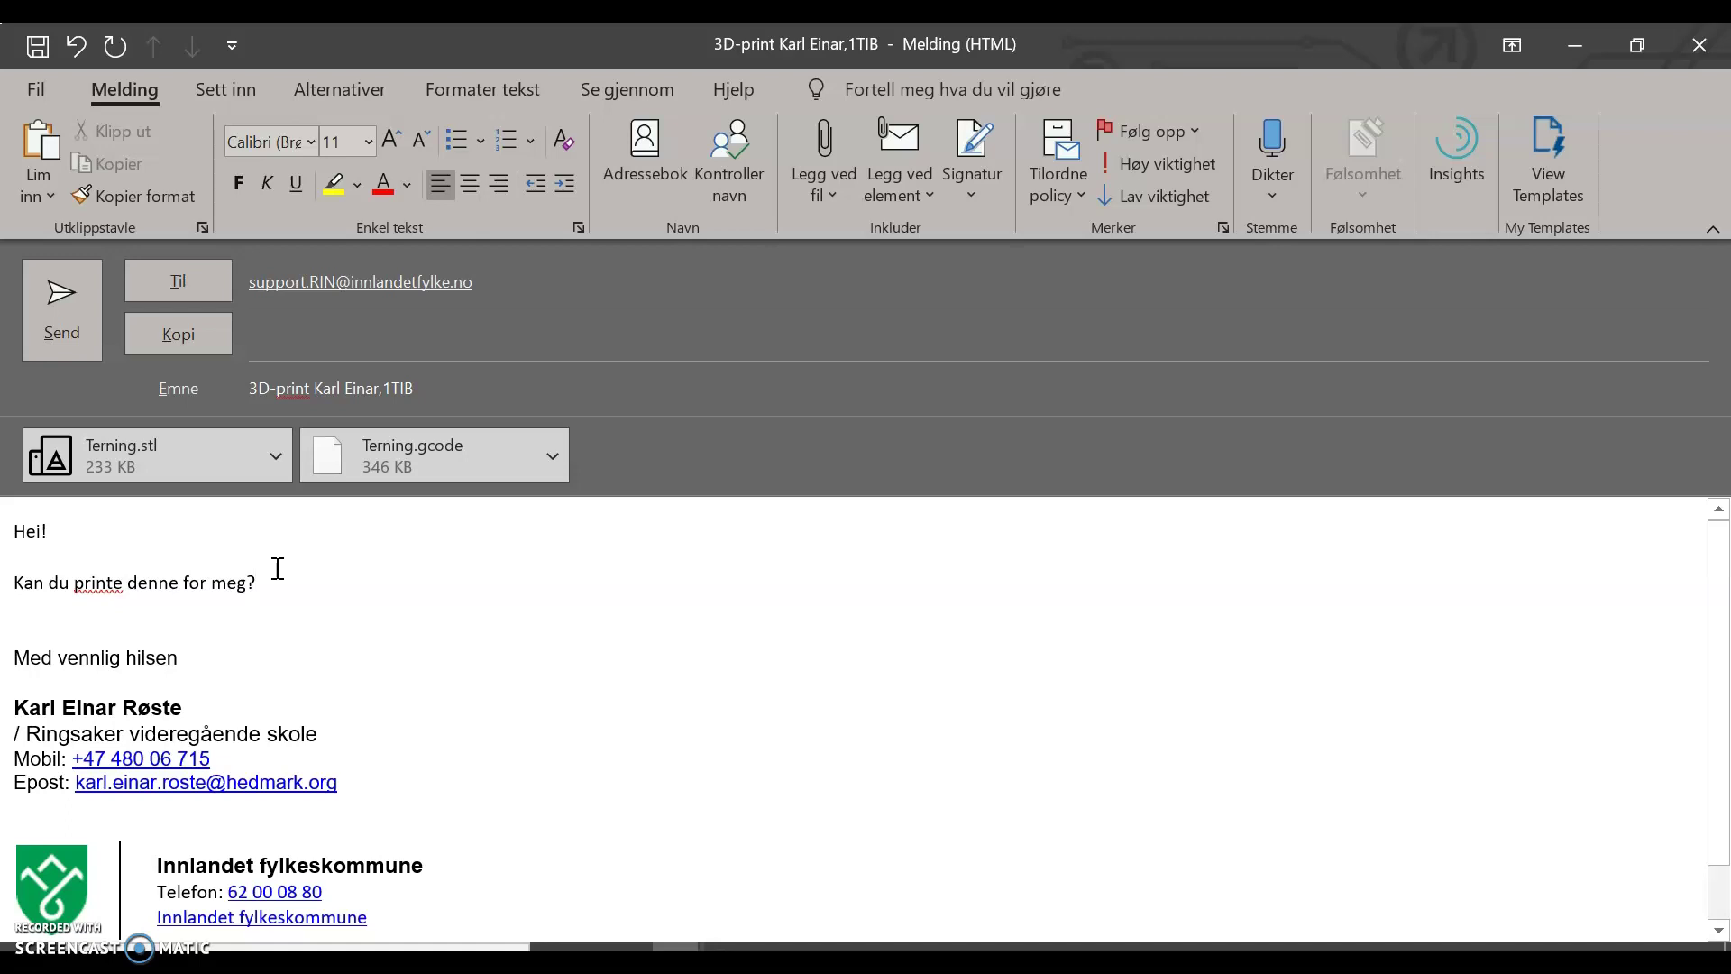
{"action": "key", "text": "Return"}
{"action": "key", "text": "Return"}
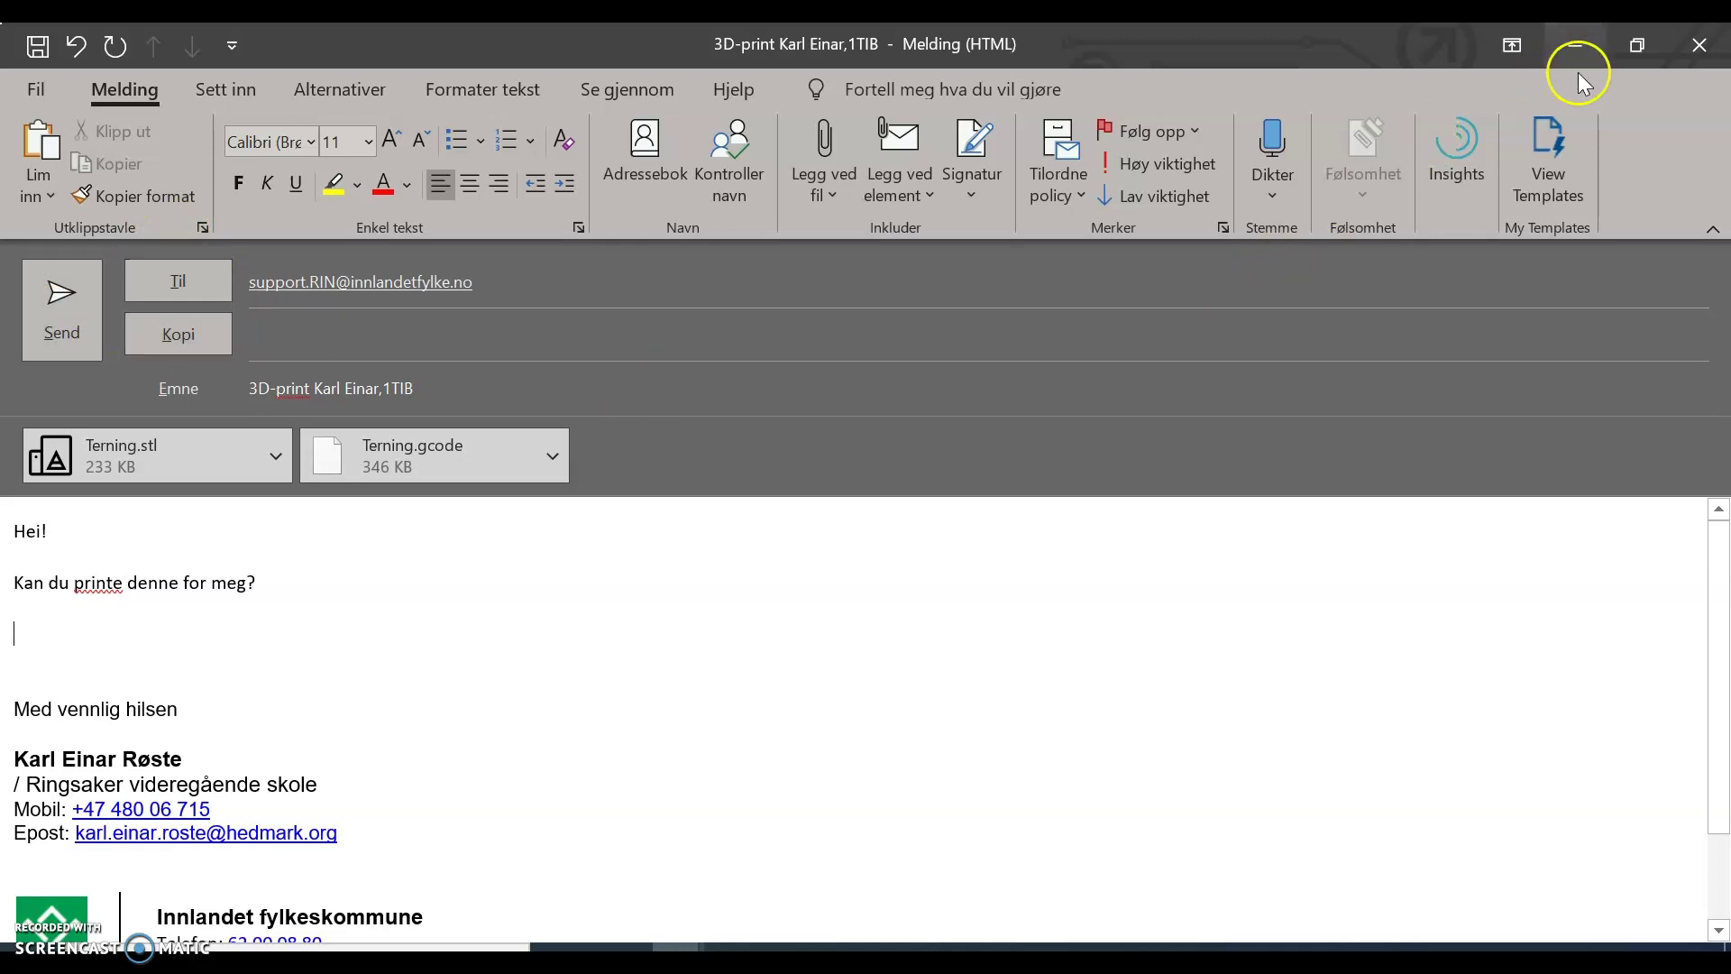
- Check the 3DPrint page's required details and add "Gjerne gul om dere har." and "Relataivt kraftig da jeg skal spille i hele helga :-)" to the message
{"action": "key", "text": "alt+Tab"}
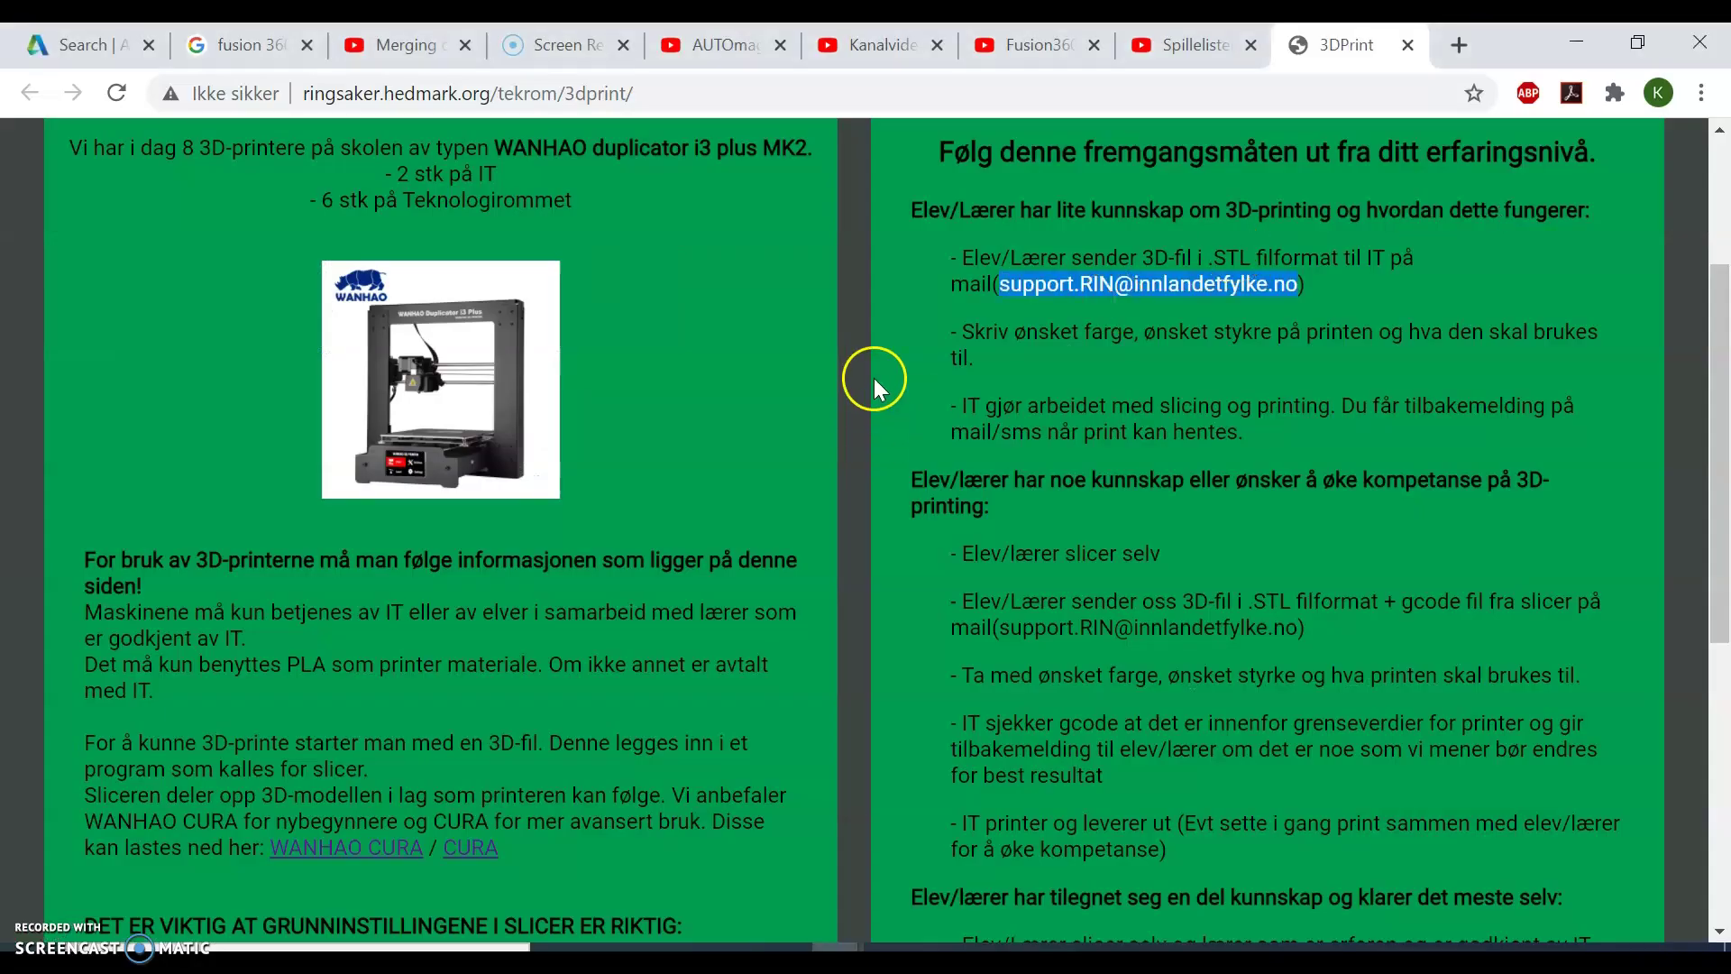
{"action": "scroll", "coordinate": [1118, 487], "scroll_direction": "down", "scroll_amount": 1}
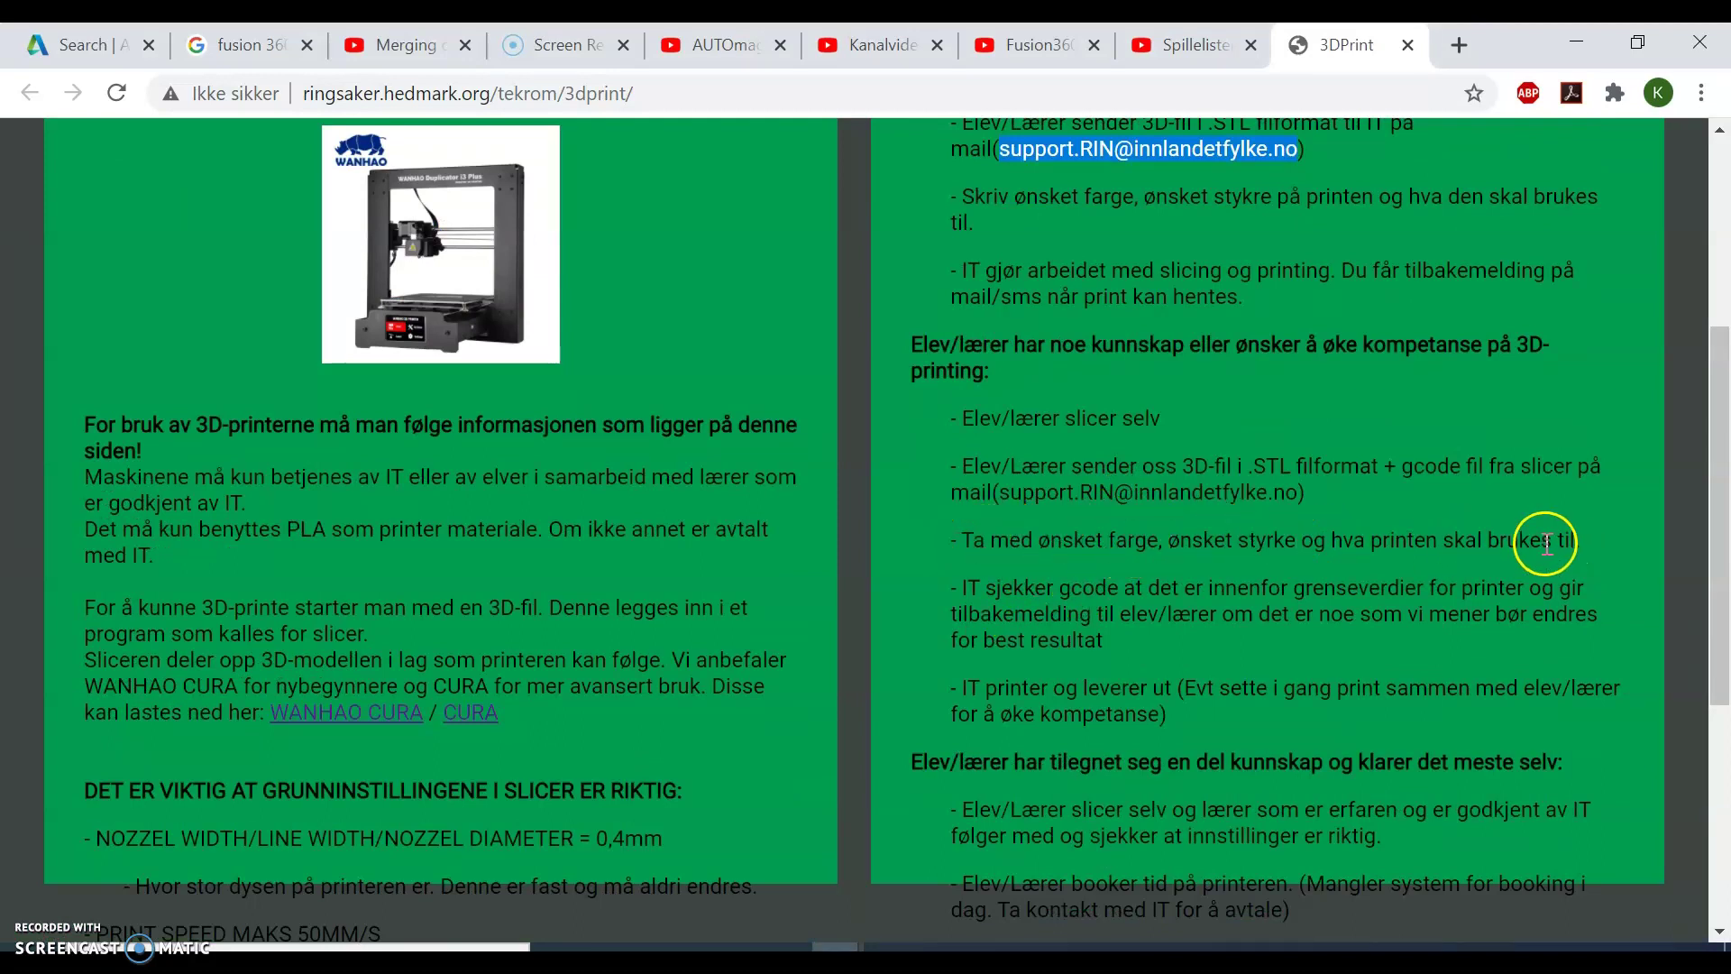
{"action": "key", "text": "alt+Tab"}
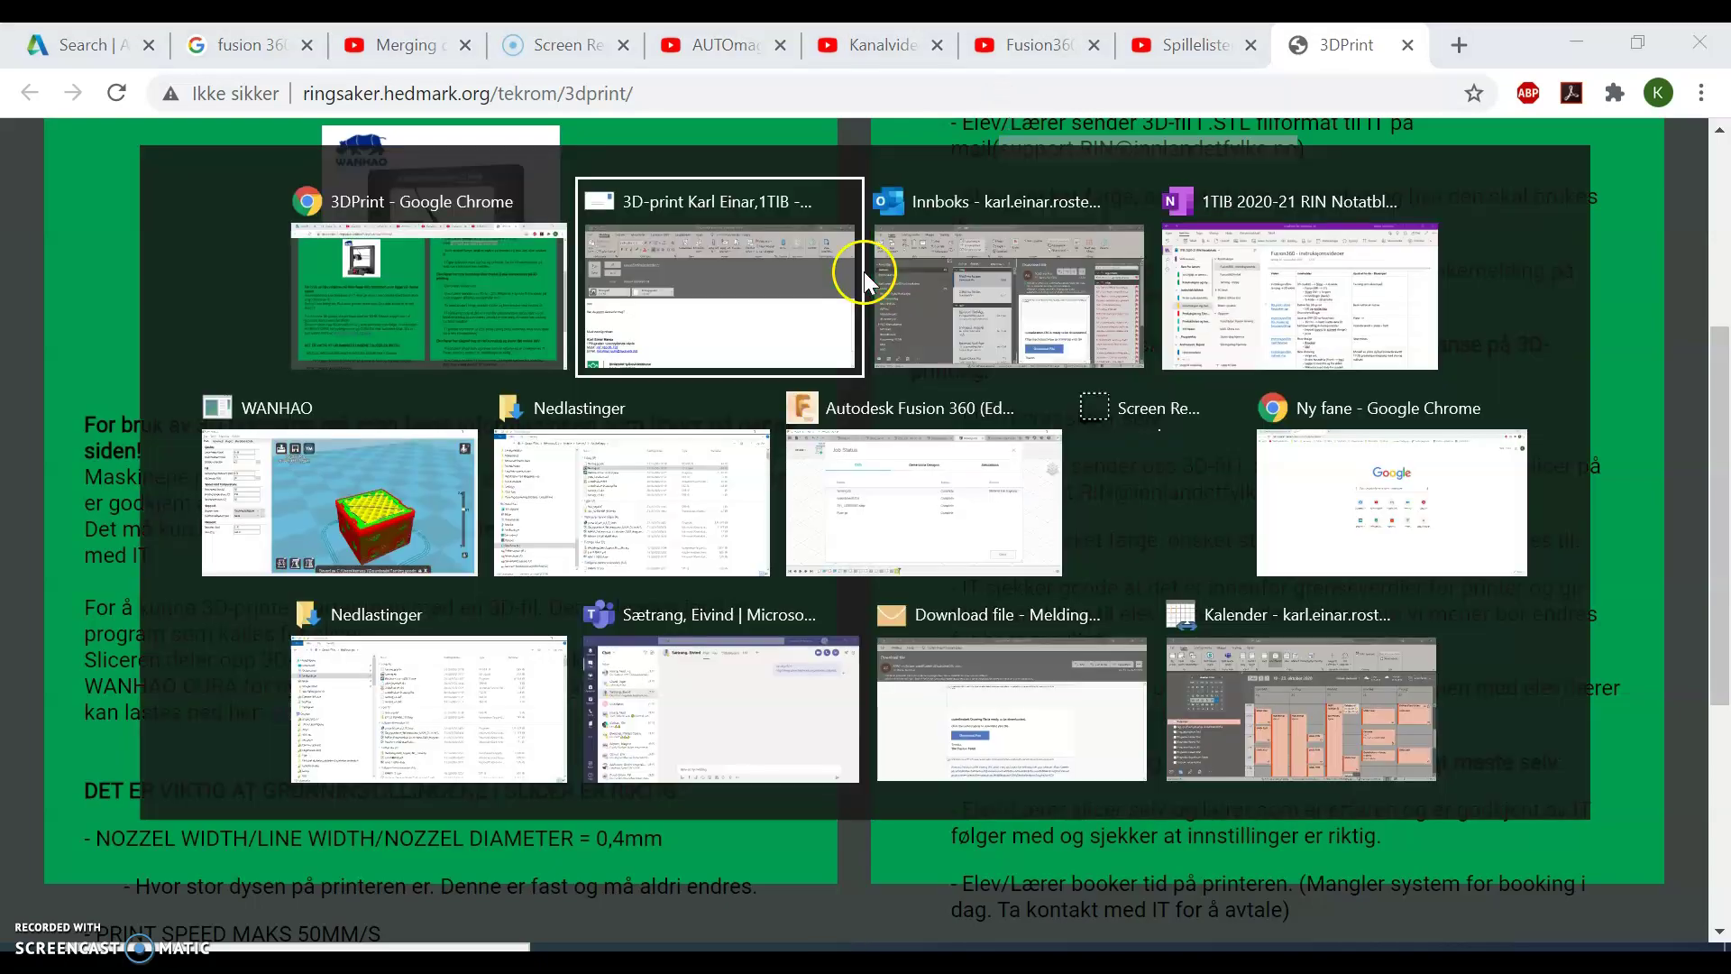
{"action": "type", "text": "Gjerne"}
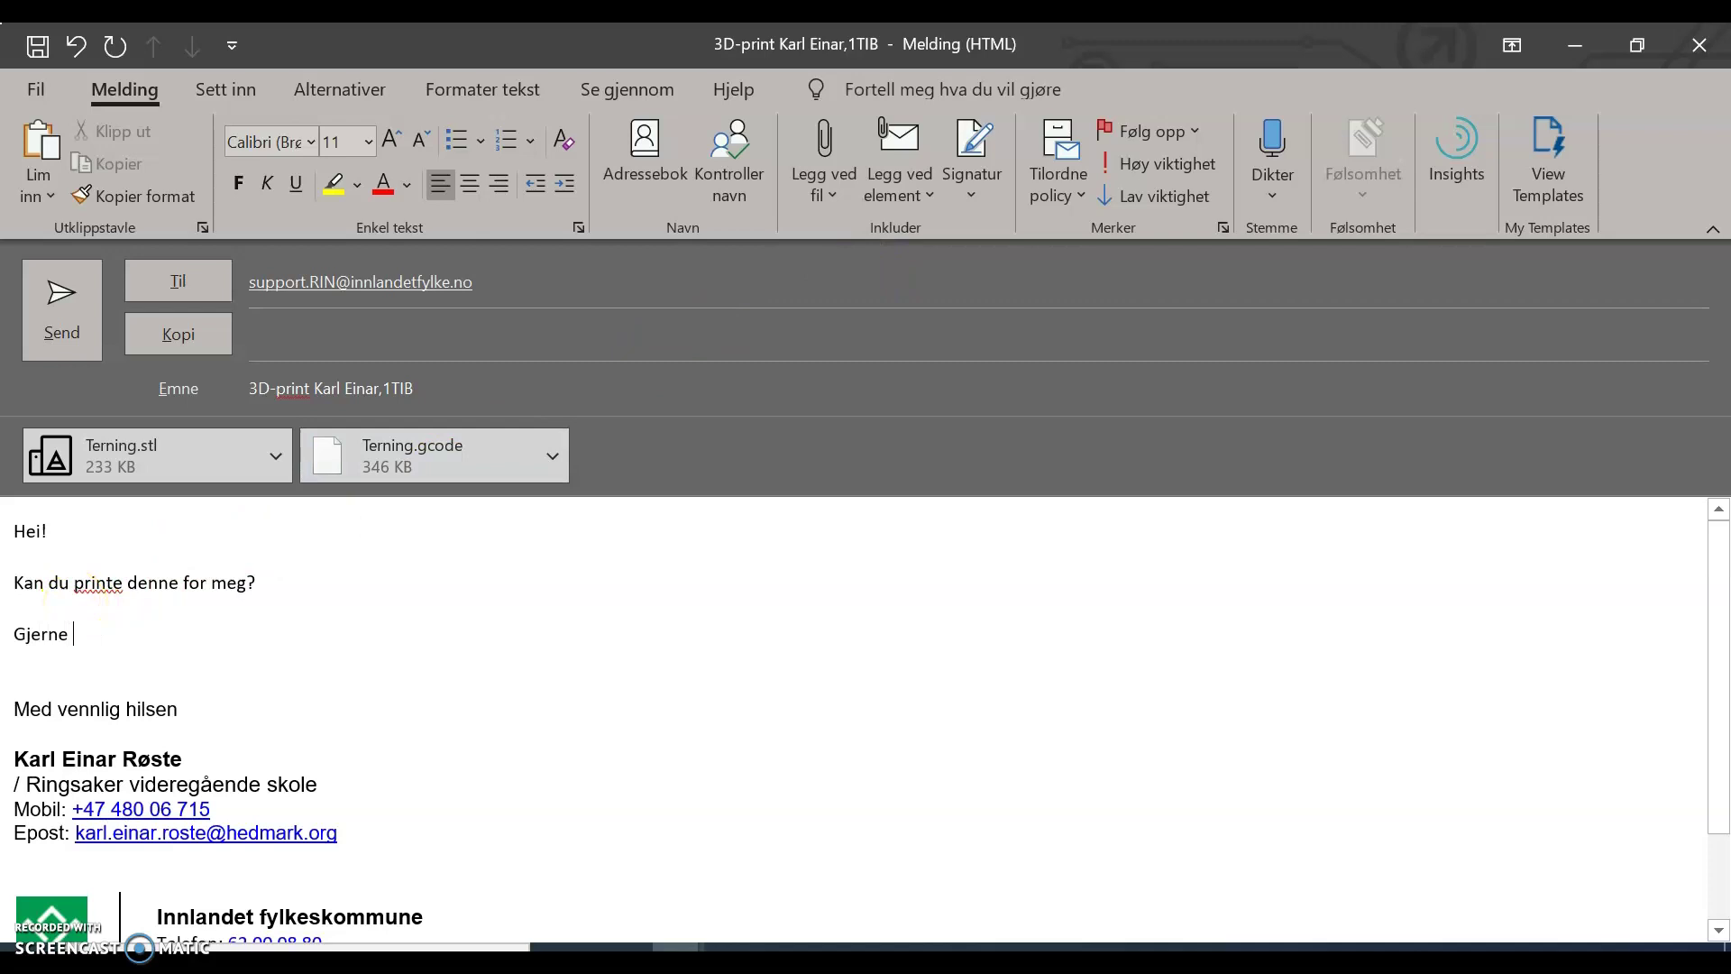
{"action": "type", "text": " gul om derere"}
{"action": "key", "text": "BackSpace"}
{"action": "key", "text": "Return"}
{"action": "type", "text": "Relataivt kraftig da jeg skal spille"}
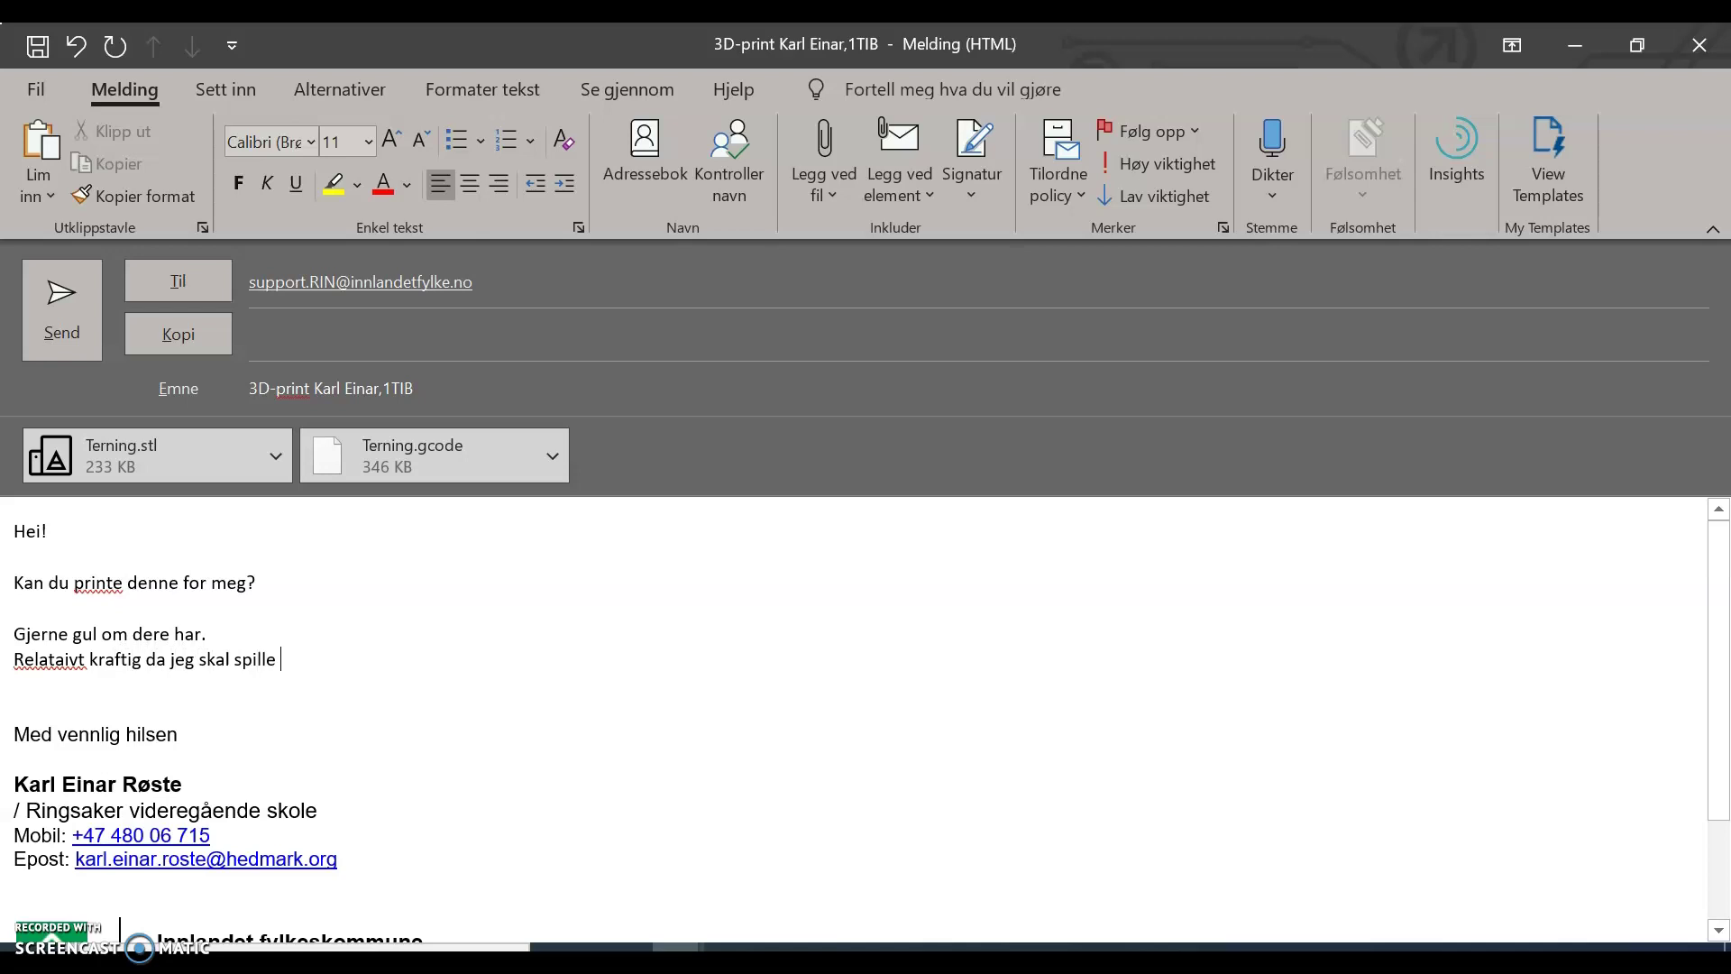
{"action": "type", "text": "ga"}
{"action": "type", "text": " :-)"}
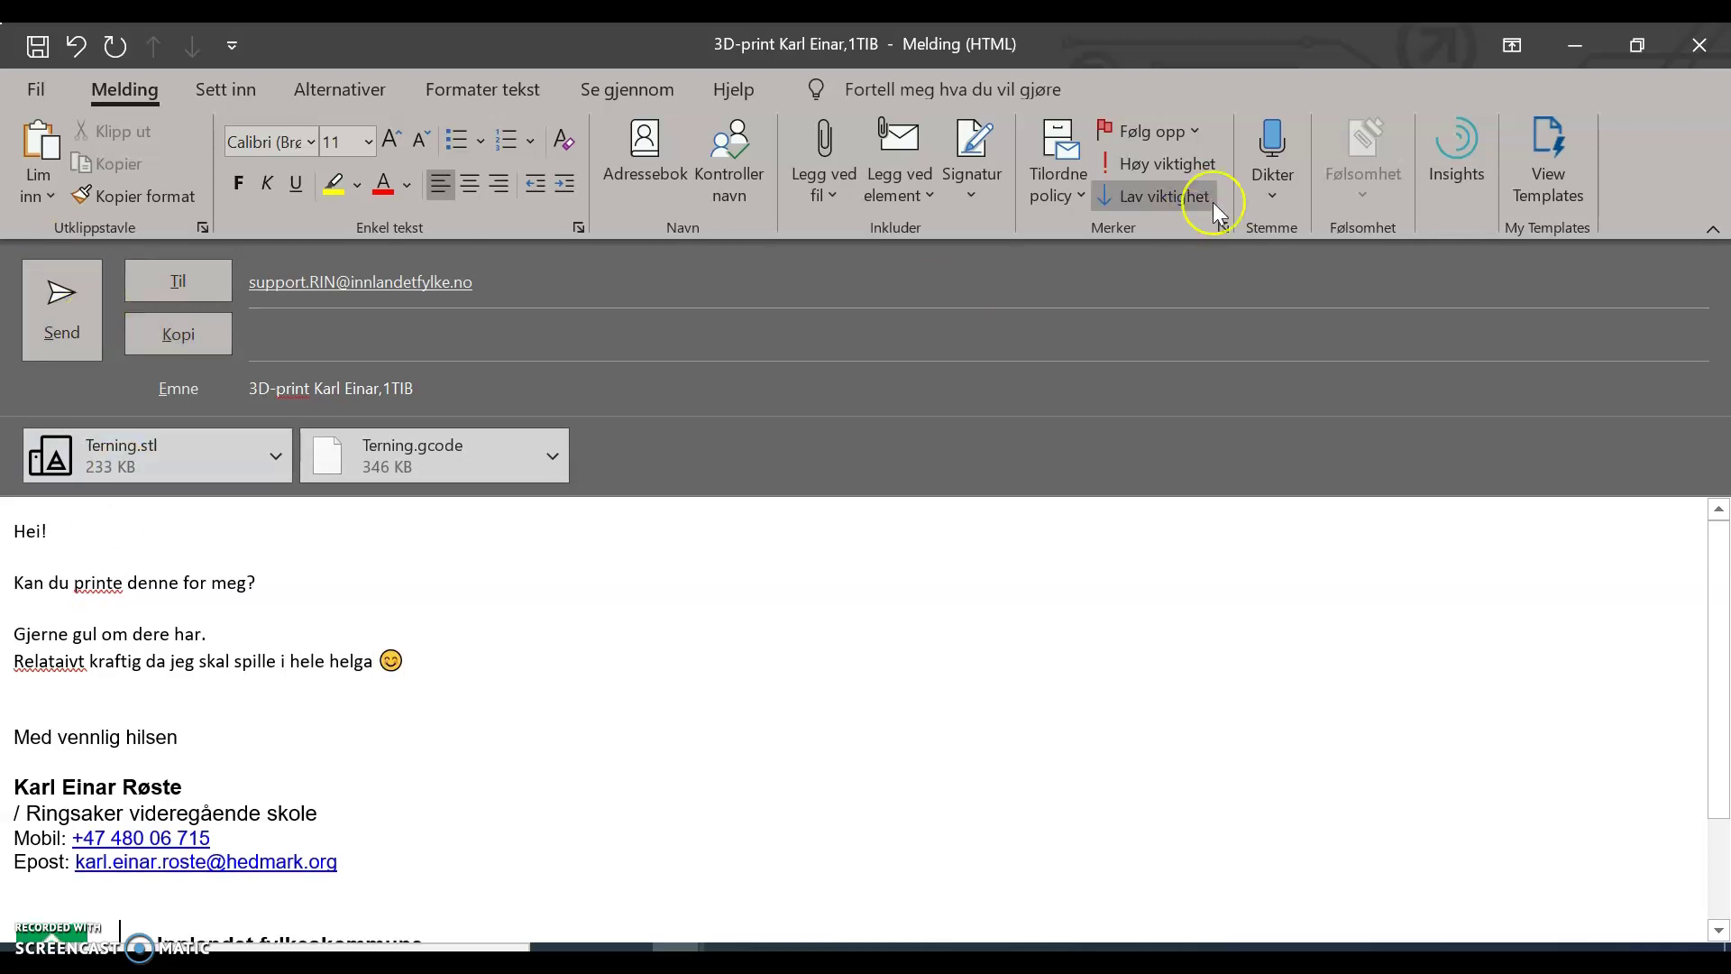
- Review the experience-level procedures on the 3DPrint page in Chrome and switch to the sliced dice in Wanhao Cura
{"action": "key", "text": "alt+Tab"}
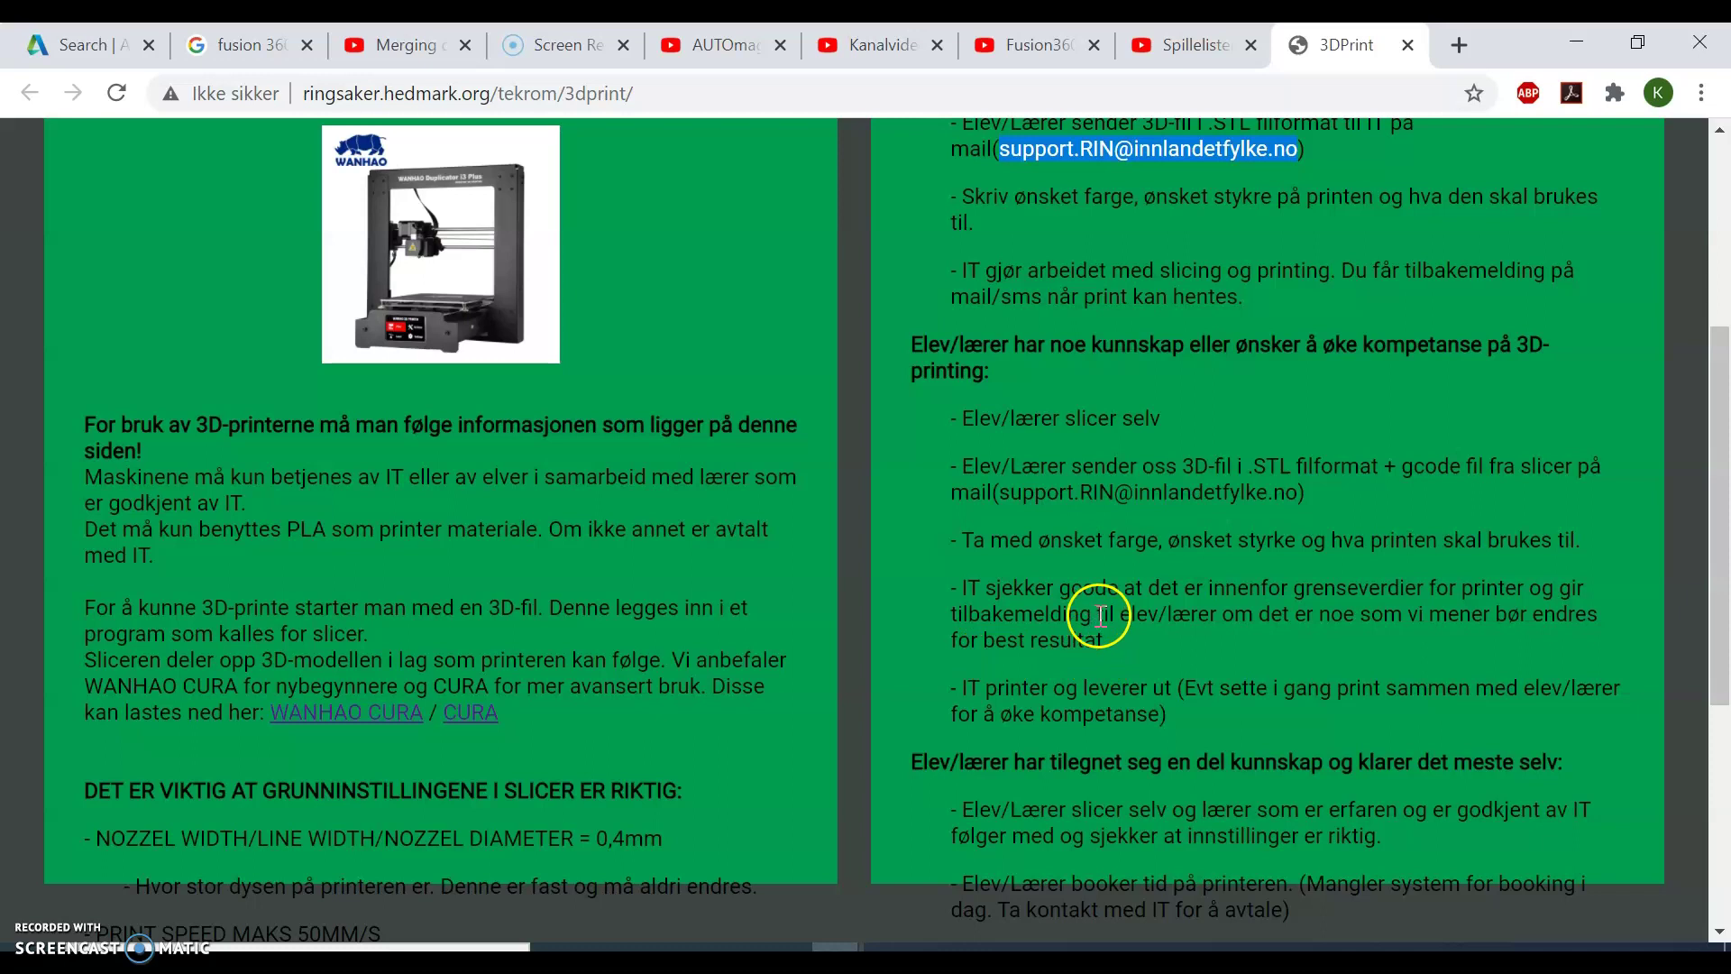
{"action": "scroll", "coordinate": [1210, 638], "scroll_direction": "down", "scroll_amount": 1}
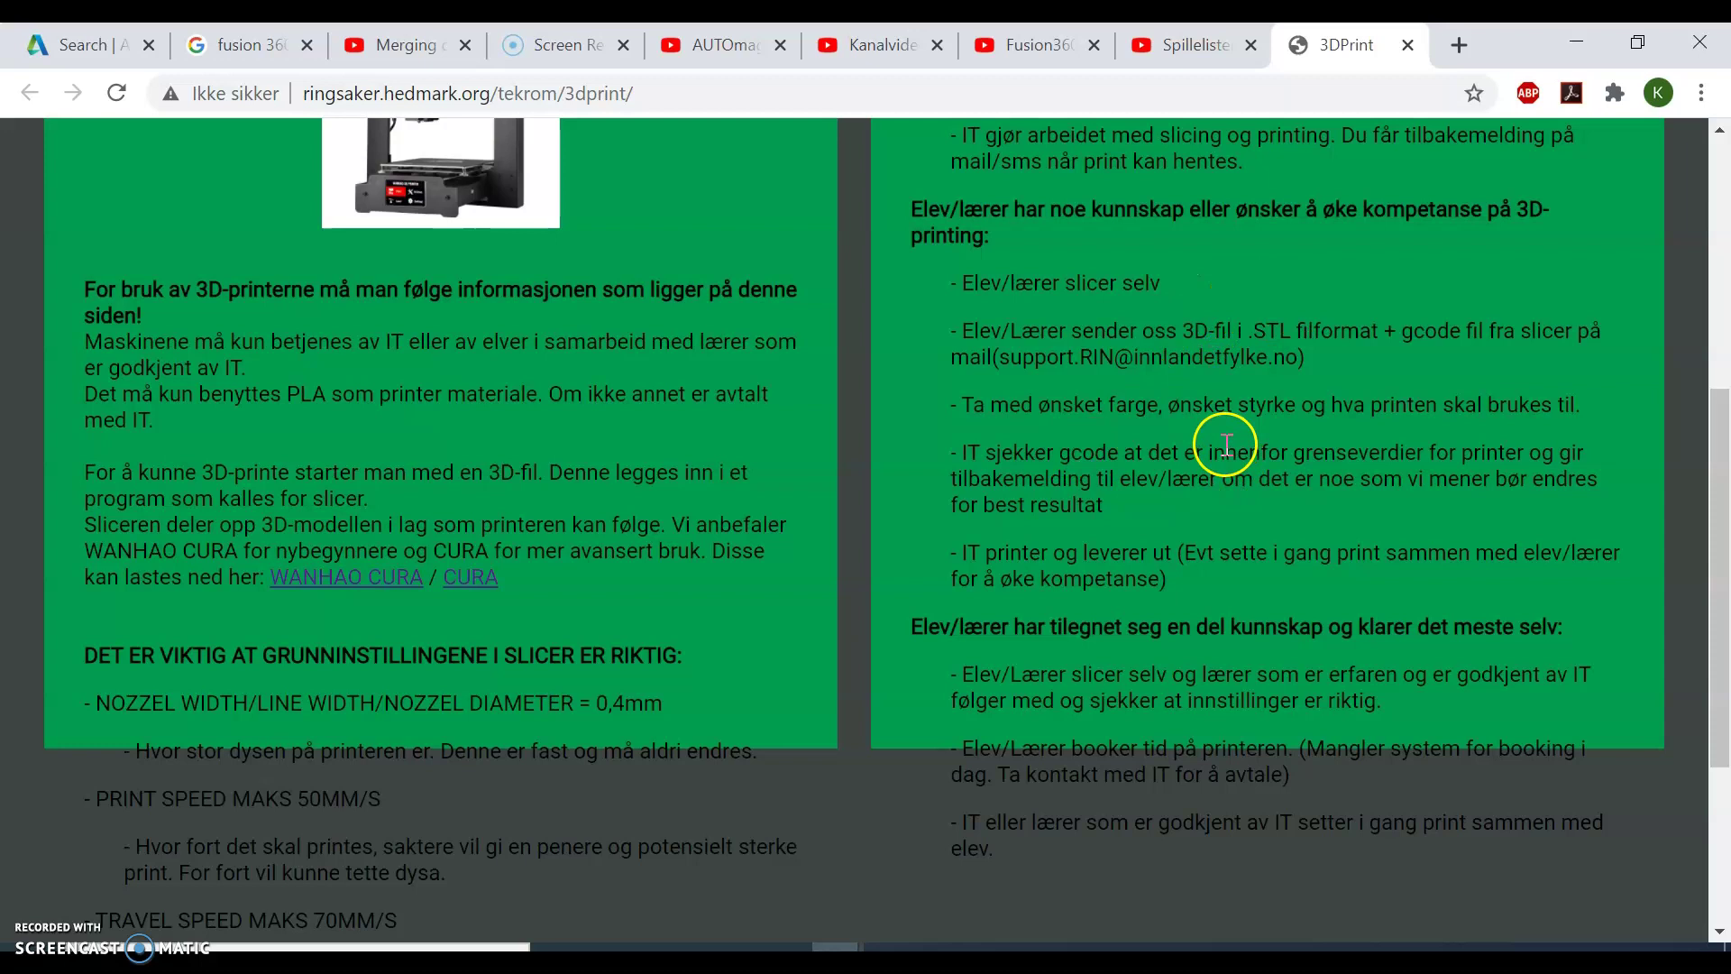
{"action": "scroll", "coordinate": [1244, 504], "scroll_direction": "up", "scroll_amount": 3}
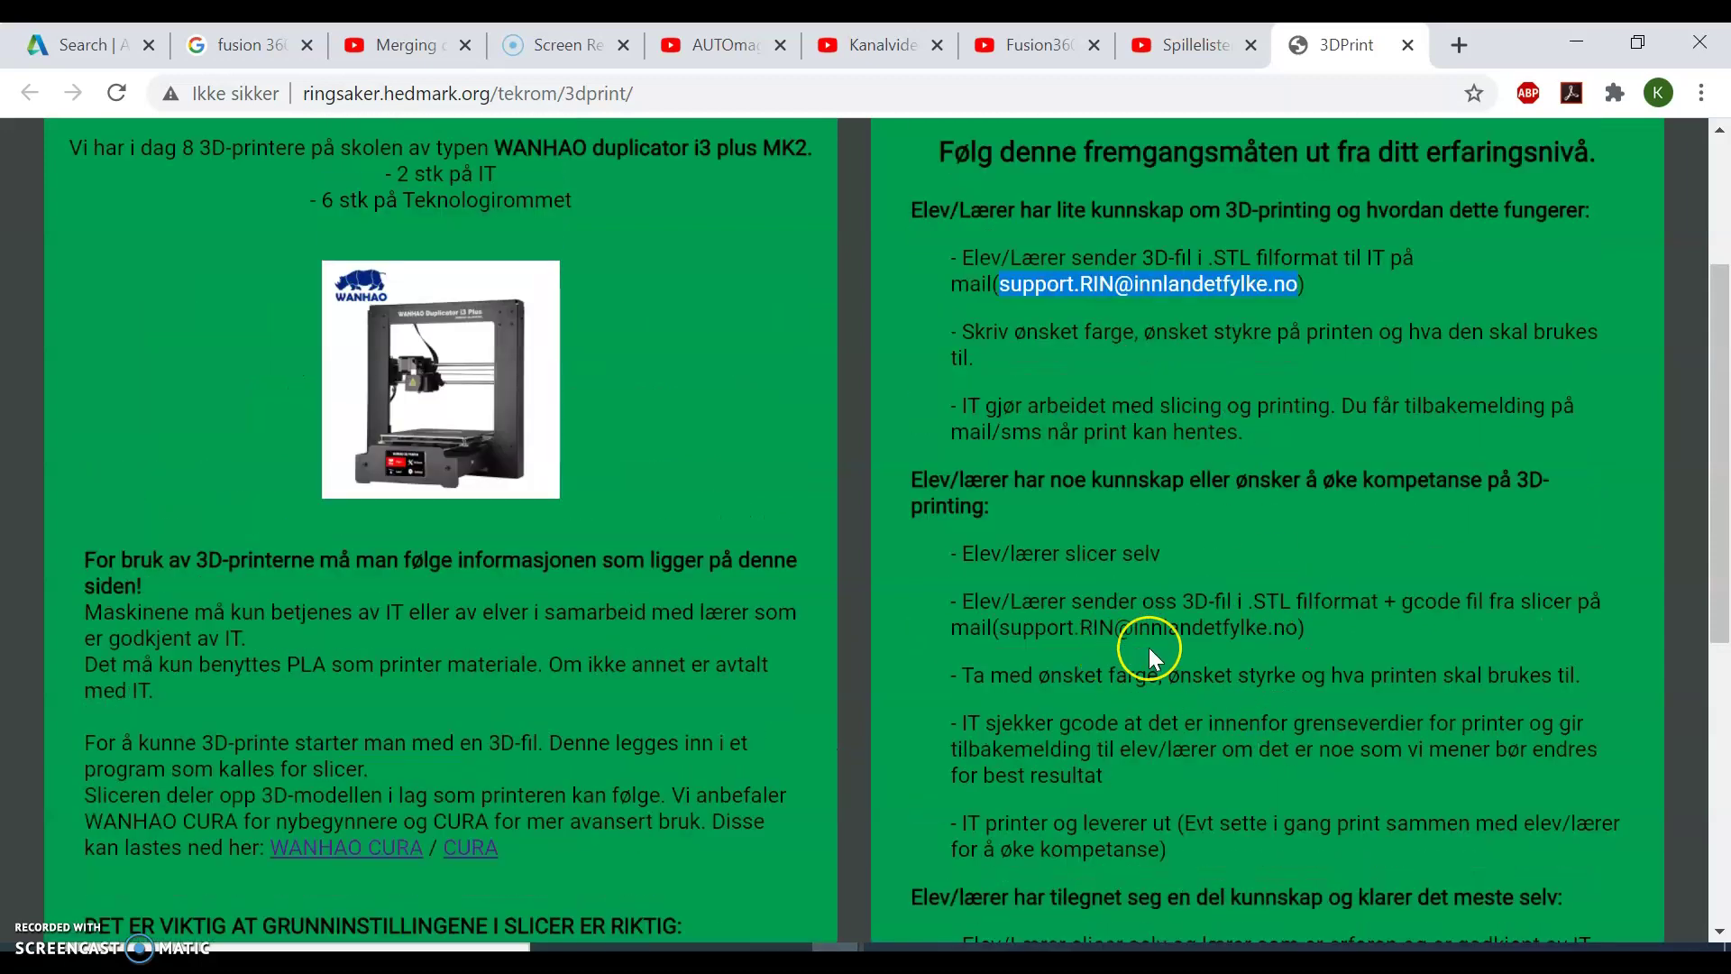
{"action": "key", "text": "alt+Tab"}
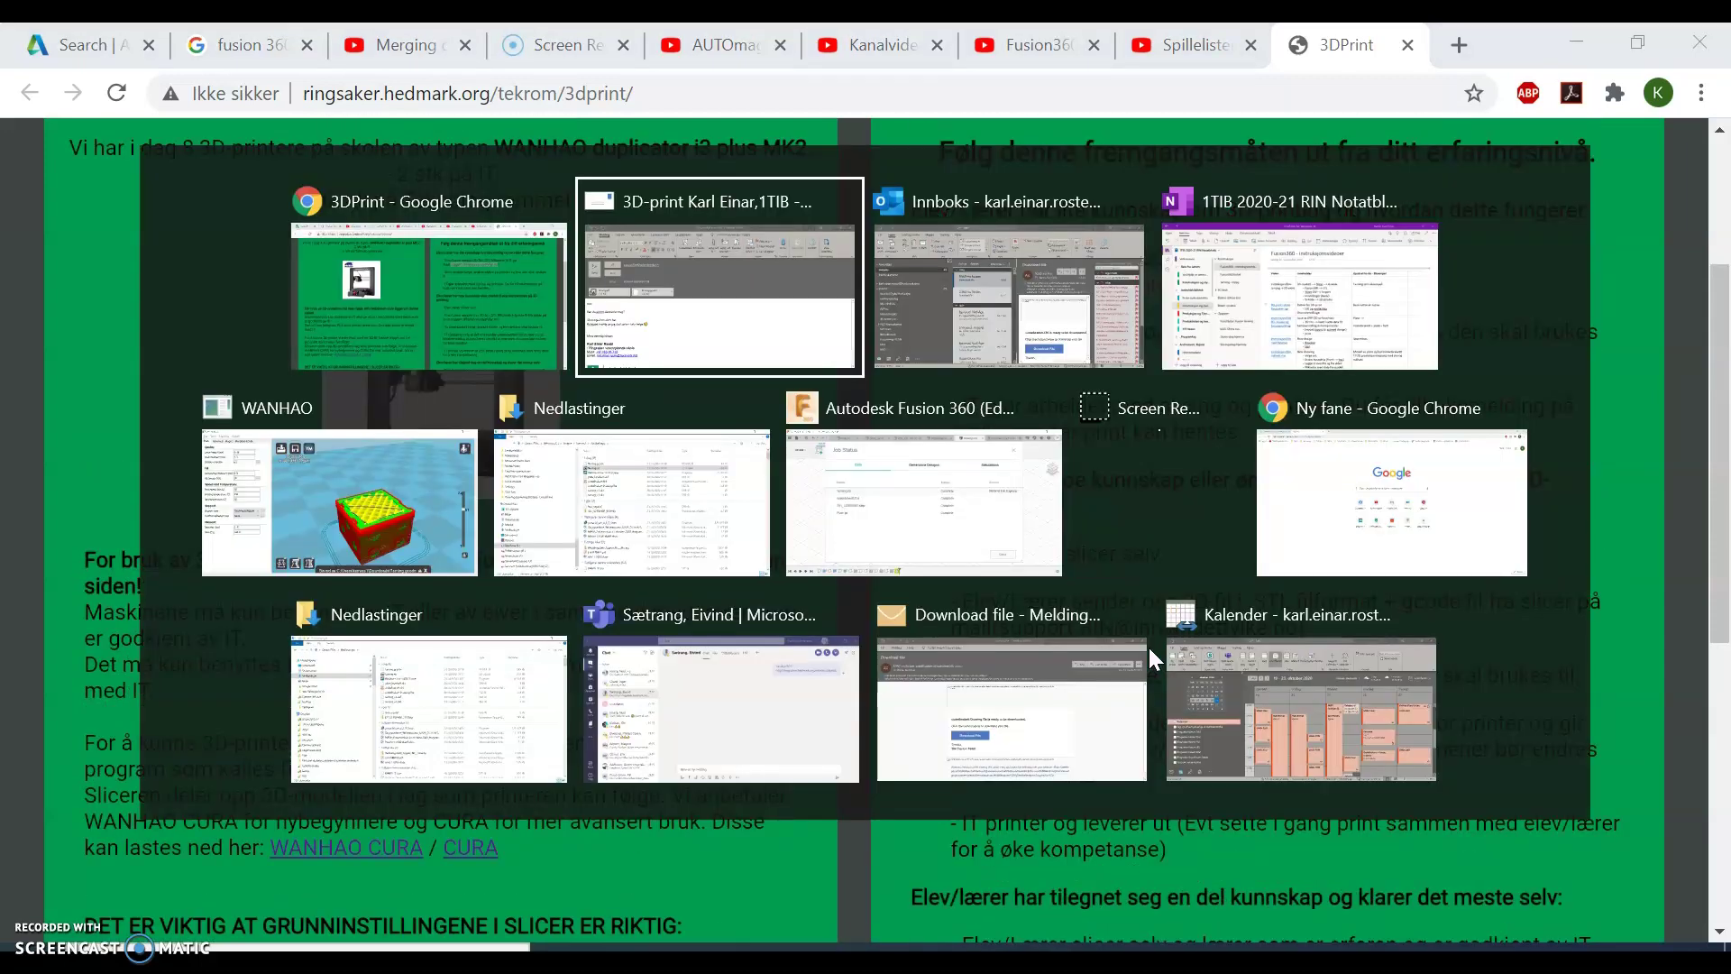
{"action": "key", "text": "alt+Tab"}
{"action": "key", "text": "alt+Tab"}
{"action": "key", "text": "alt+Tab"}
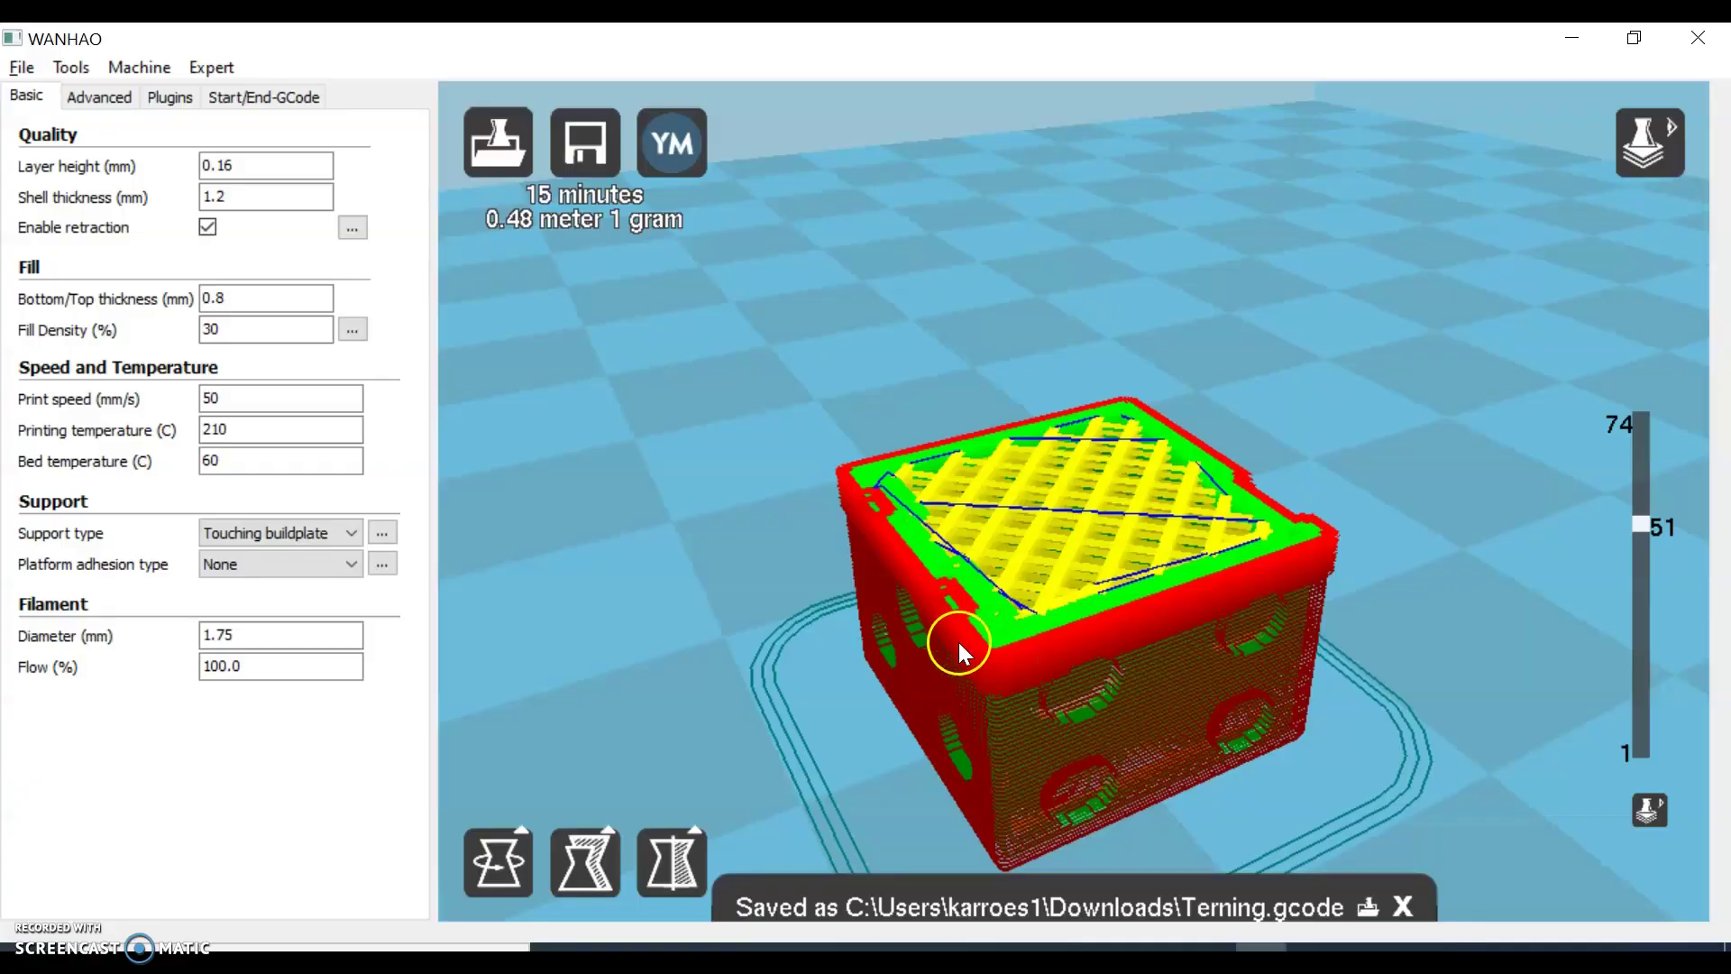